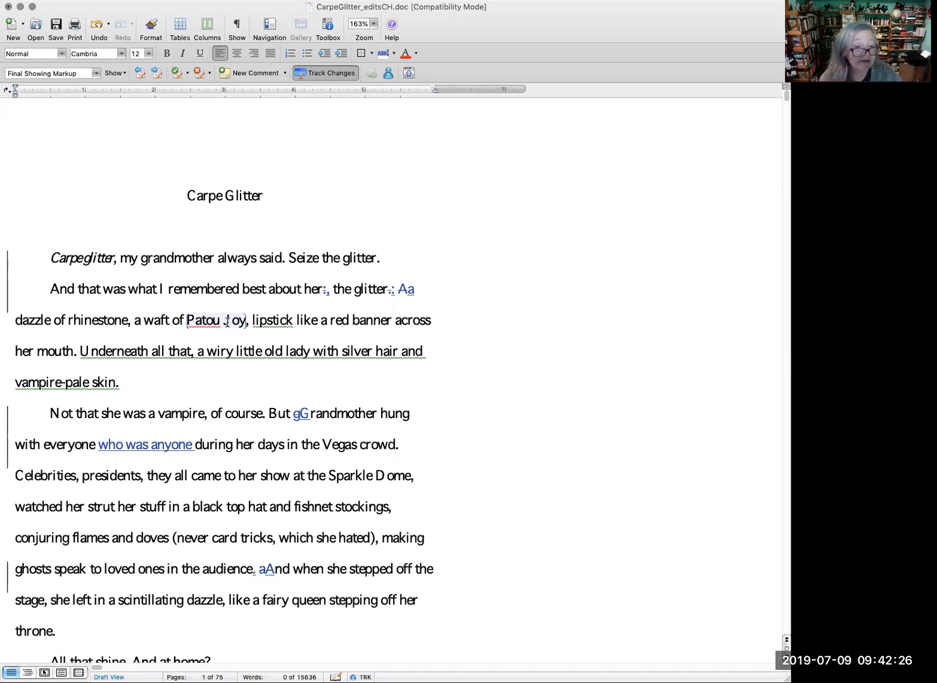
Step: Add the comment "Yes, this is by choice." to the phrase ", a waft of Patou Joy" in the second paragraph
mouse_move(226, 321)
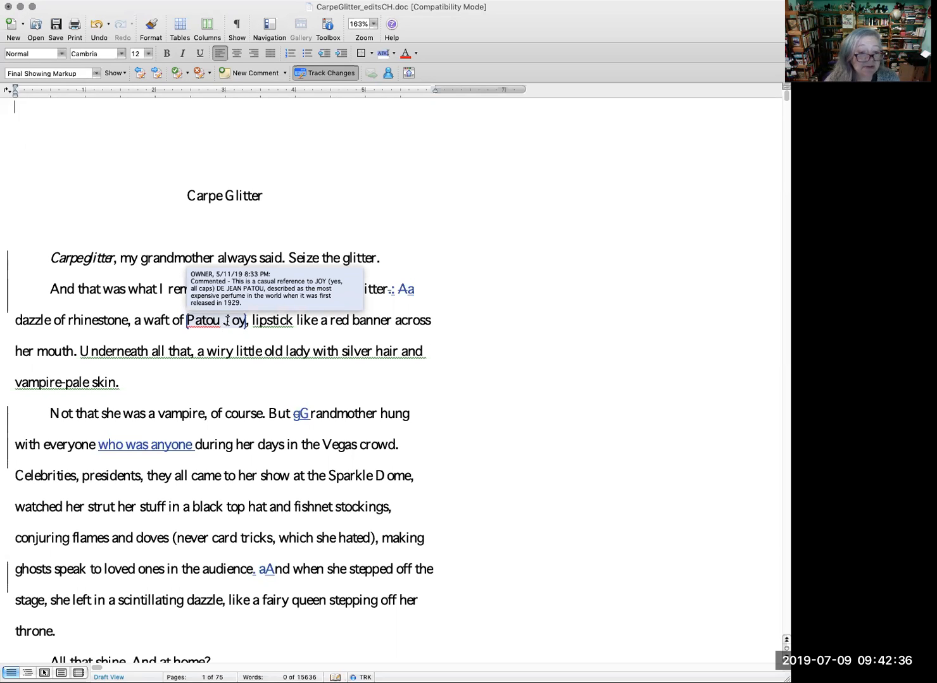
click(253, 321)
drag(128, 321, 241, 323)
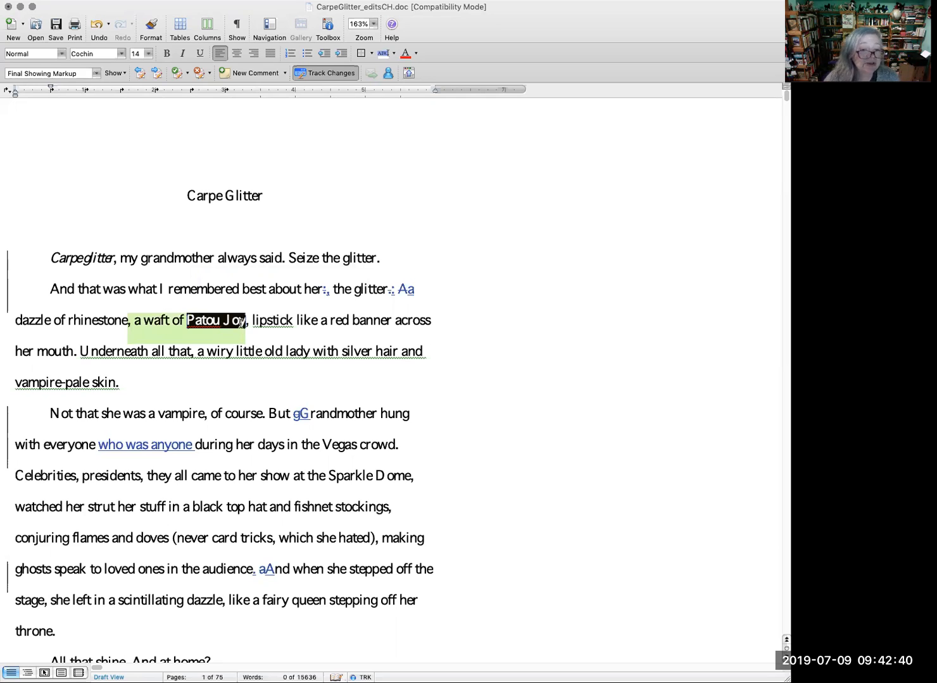
click(258, 74)
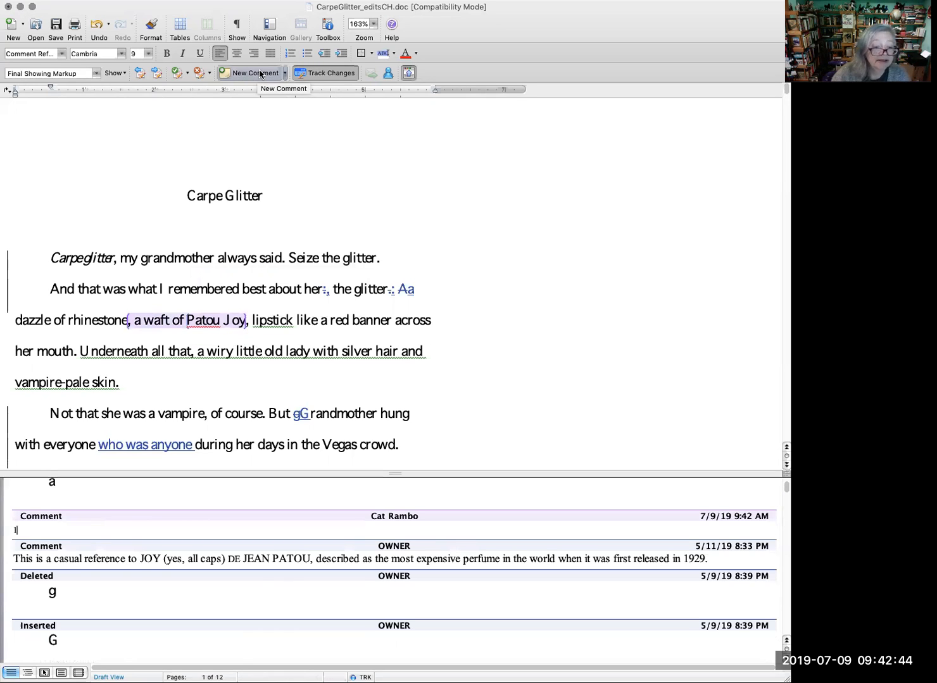
text(Yes, thil)
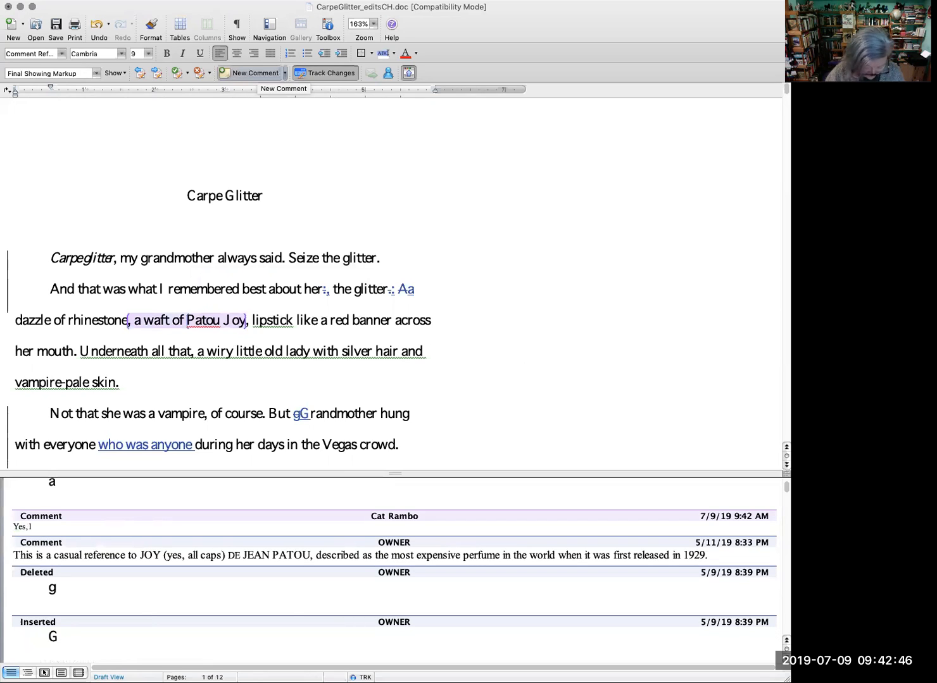
text(s is by choice)
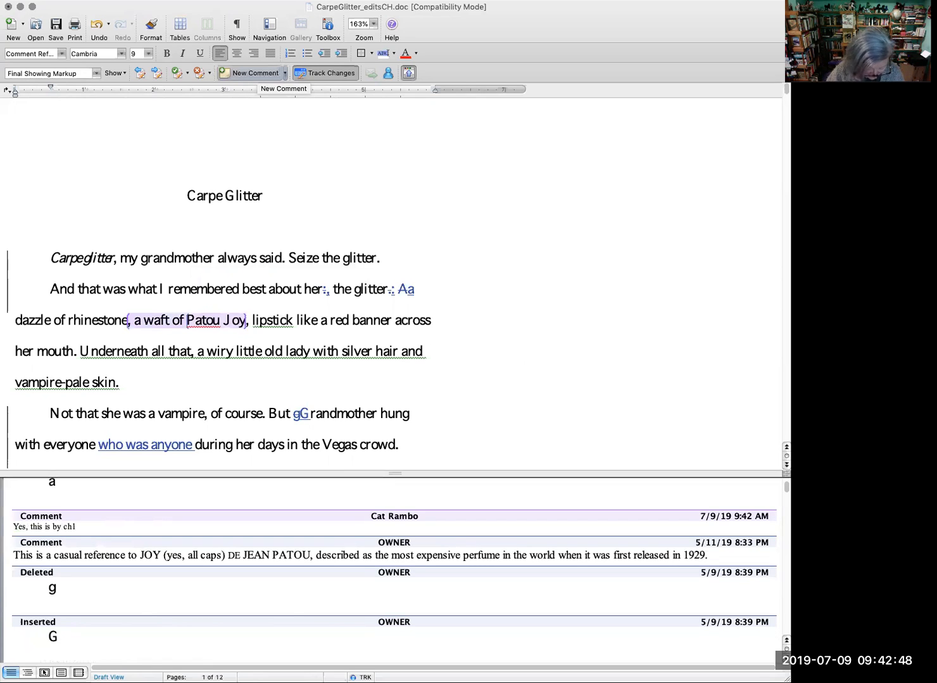
text(.)
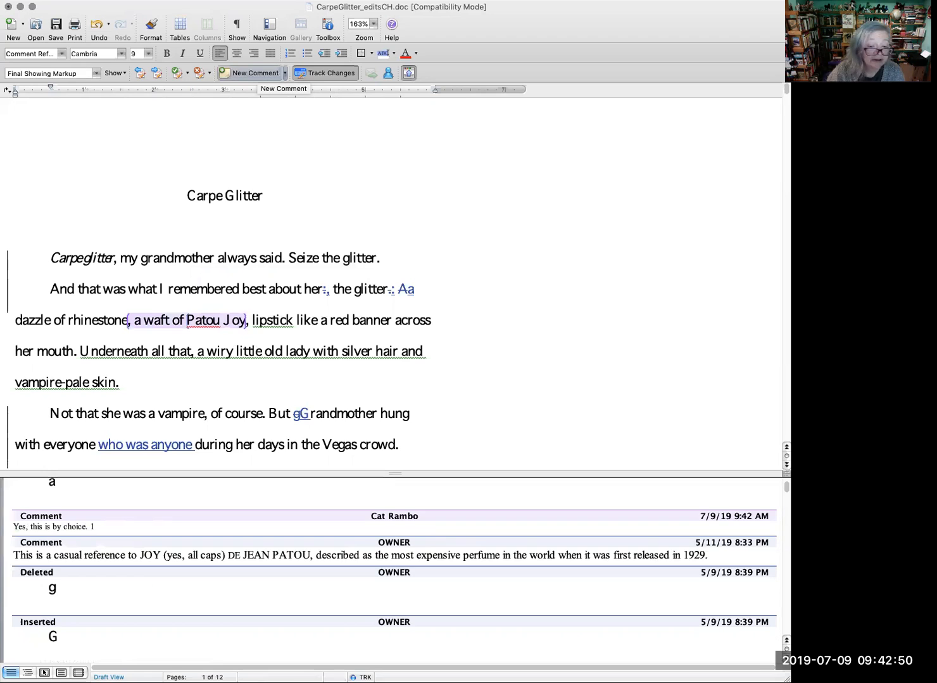
key(shift+Right)
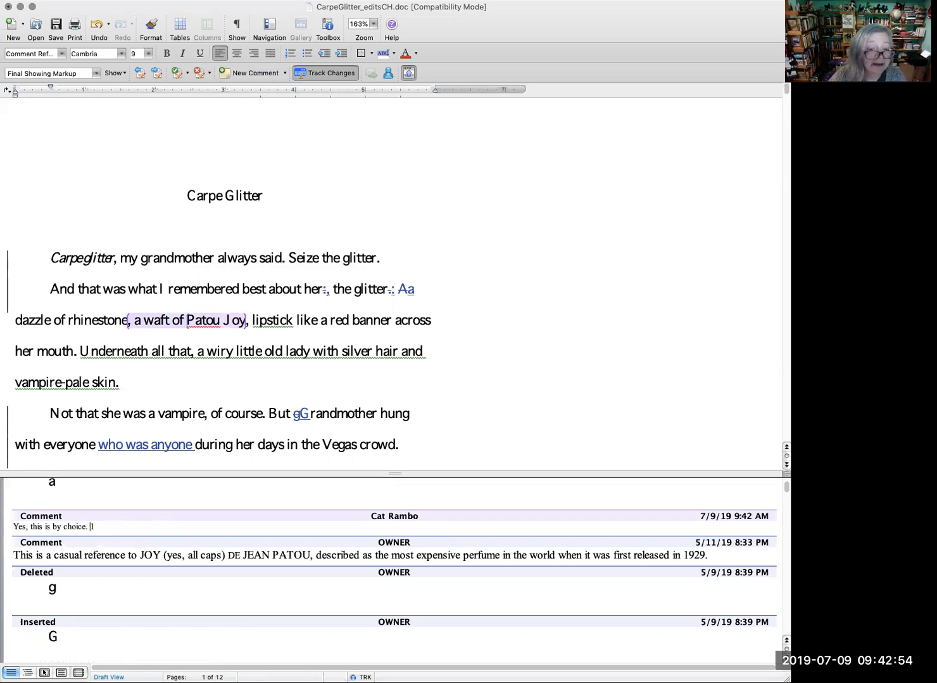
Step: Accept the tracked capitalization of "Grandmother" and the inserted phrase "who was anyone" in the paragraph about the Vegas crowd
scroll(376, 367, down, 3)
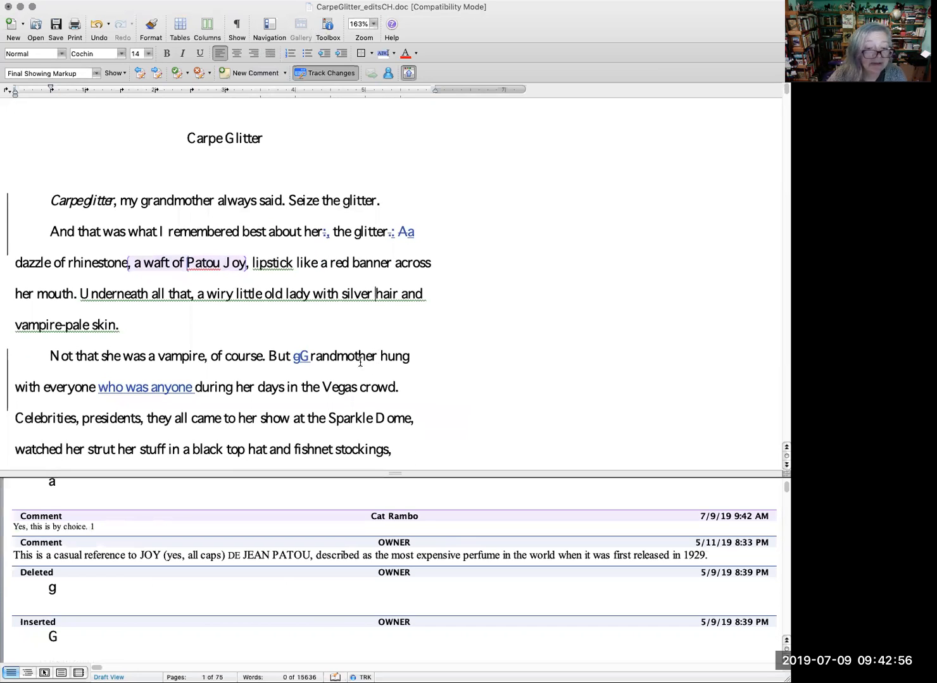
right_click(296, 359)
click(336, 421)
right_click(295, 356)
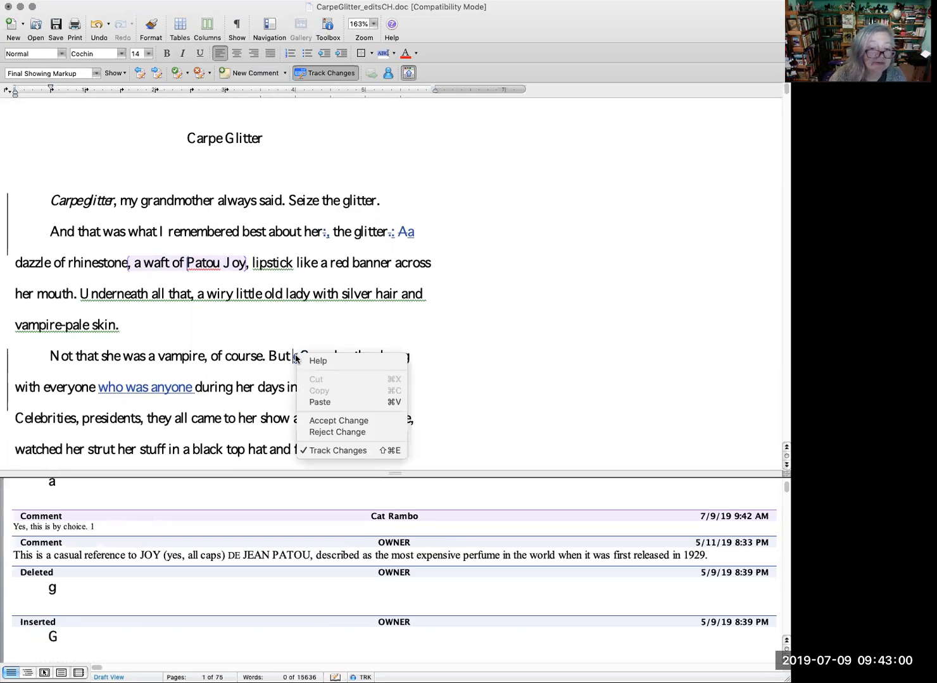
click(336, 421)
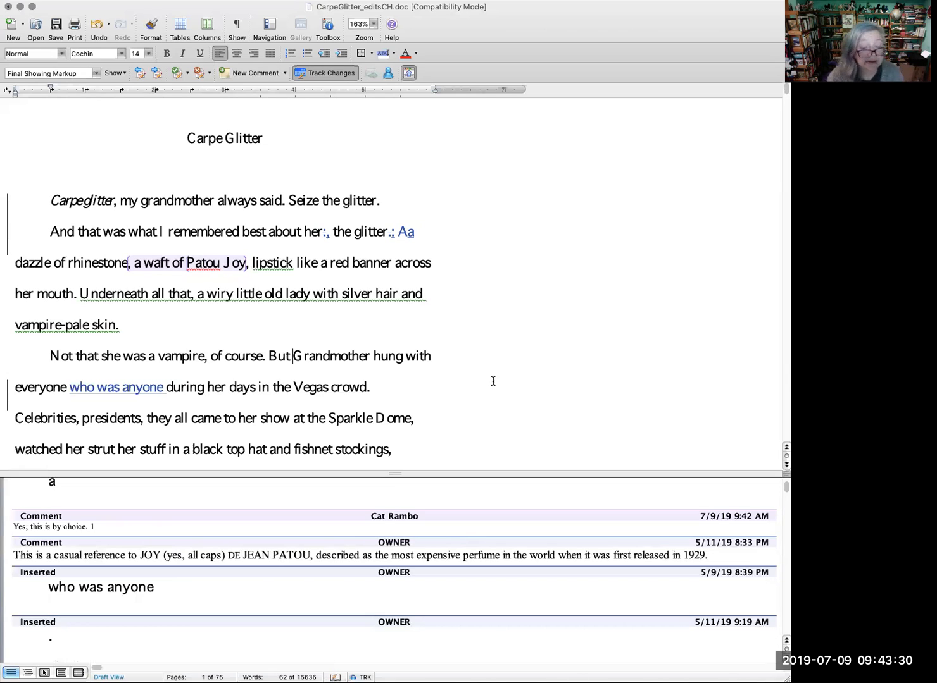
right_click(114, 389)
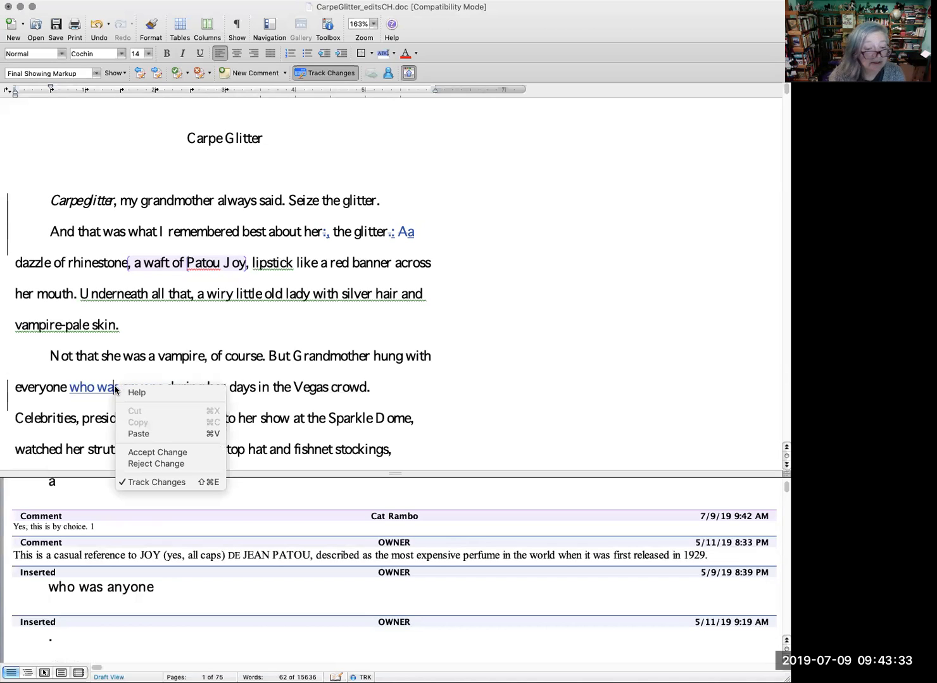
click(179, 453)
Step: Insert "journalists," after "Celebrities, presidents," as a tracked change
scroll(331, 405, down, 3)
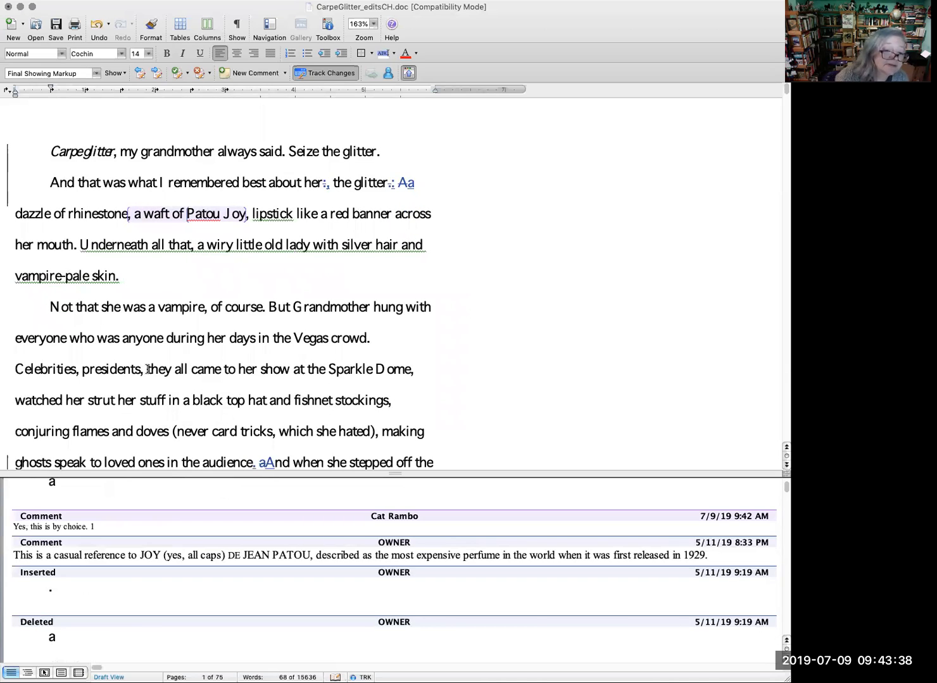
click(146, 369)
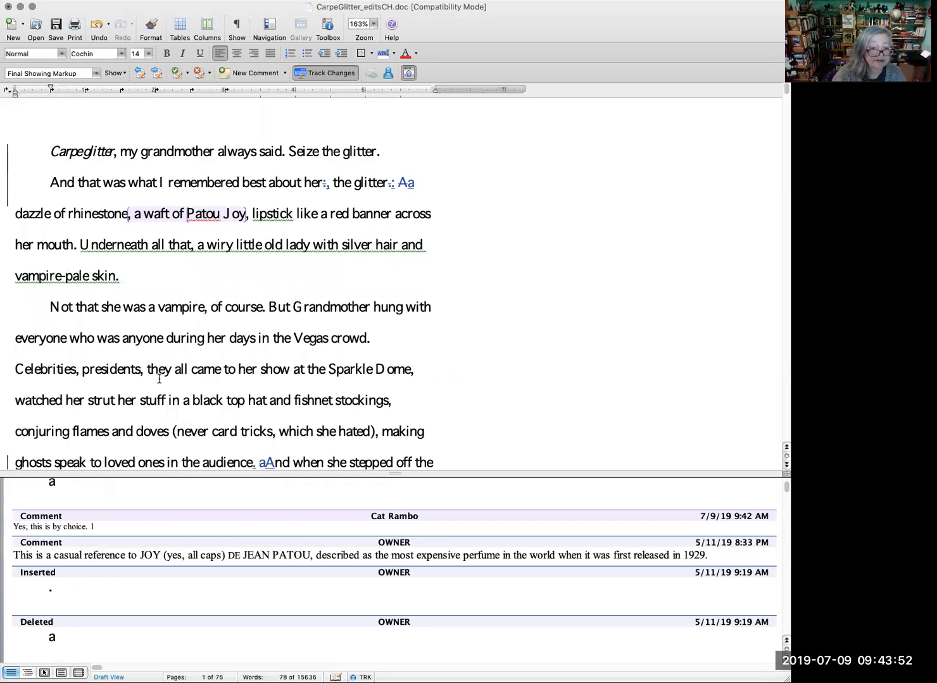
text(journa)
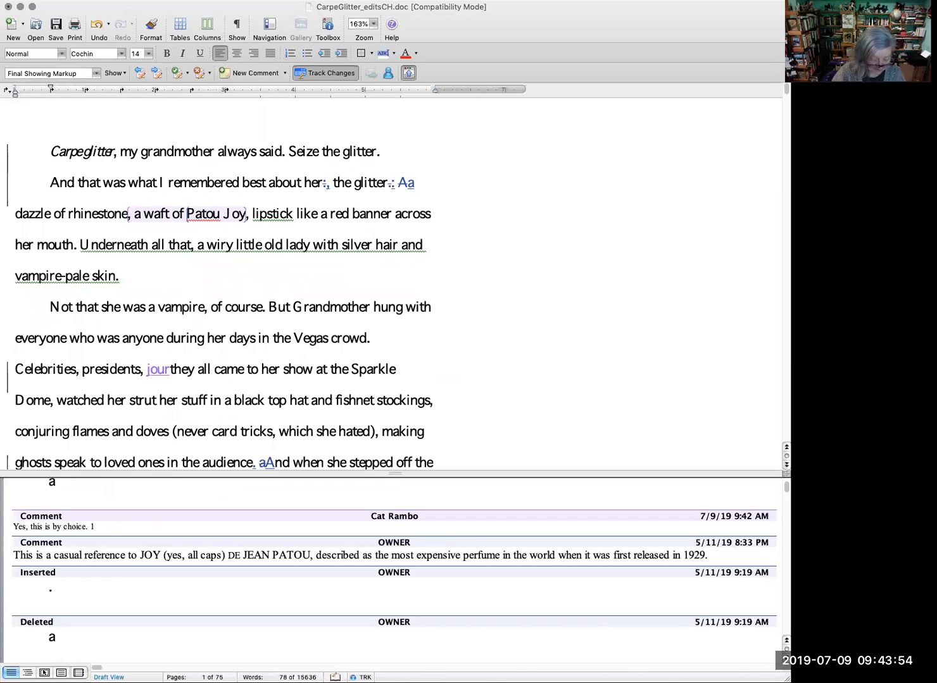
text(lists,)
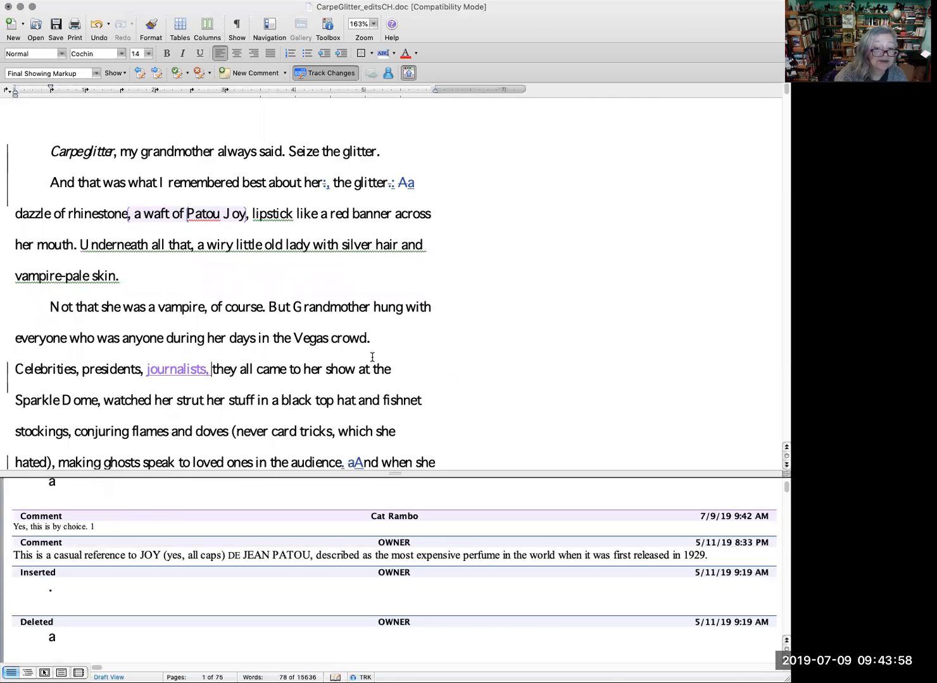
Step: Accept both the tracked insertion of "A" and the deletion of "a" at the start of "And when she stepped off the stage"
scroll(371, 358, down, 1)
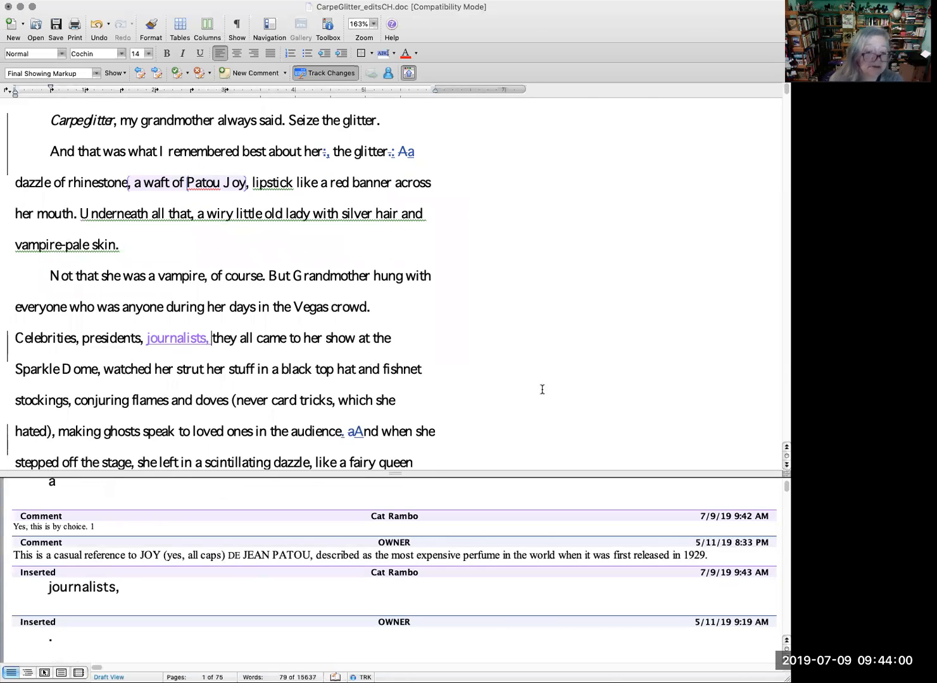
scroll(531, 387, down, 1)
scroll(531, 387, down, 1)
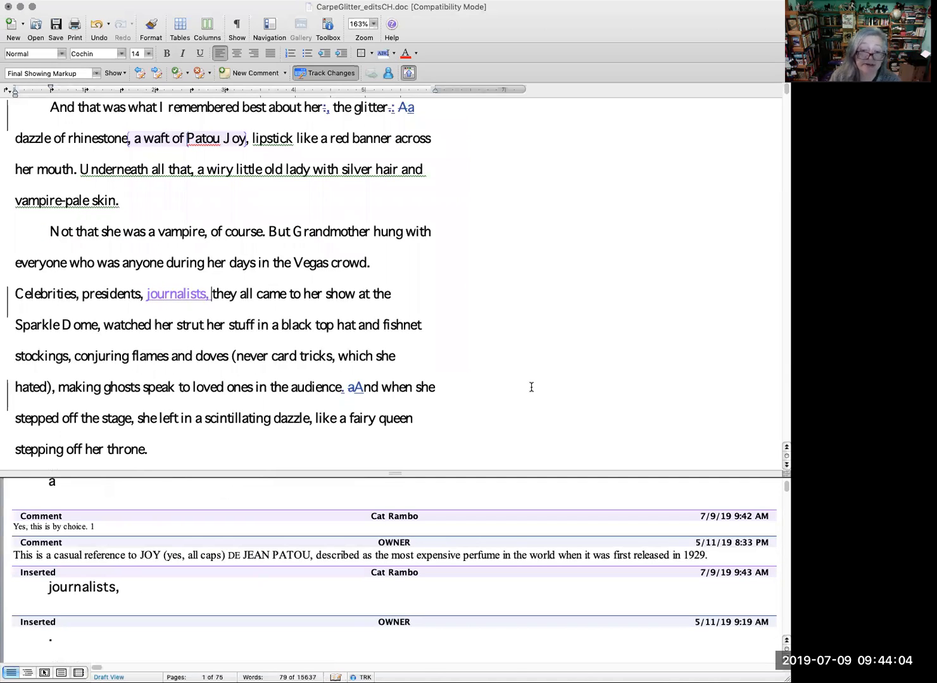
scroll(531, 388, down, 1)
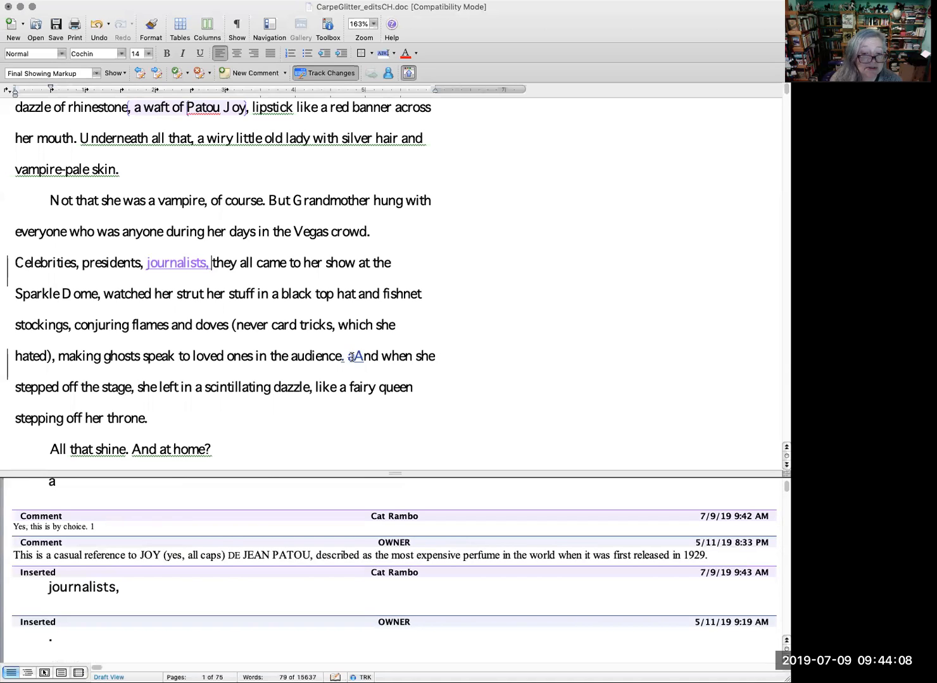
right_click(352, 357)
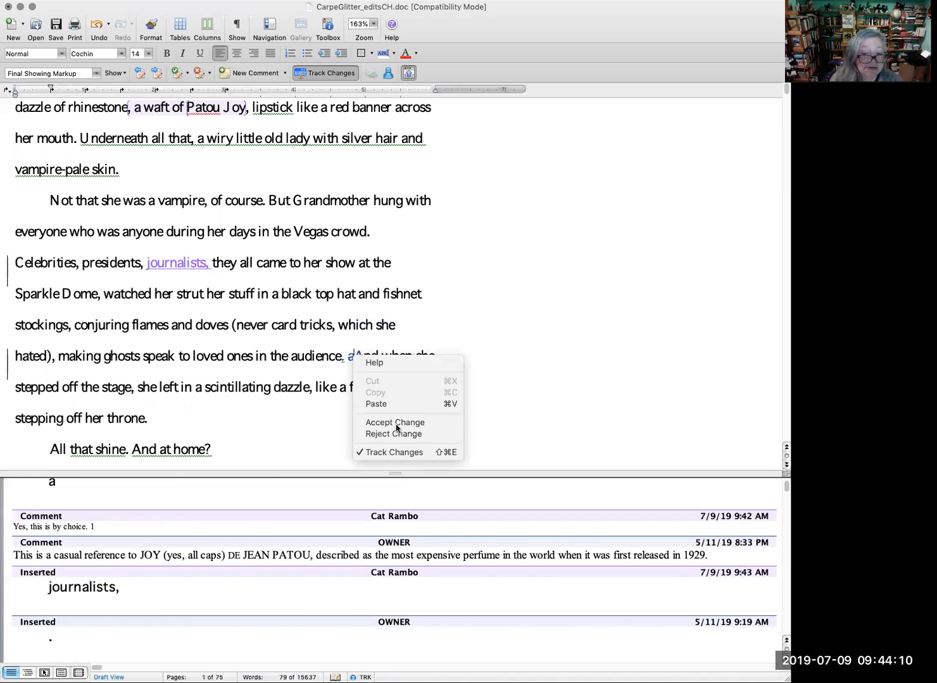
click(394, 423)
right_click(352, 355)
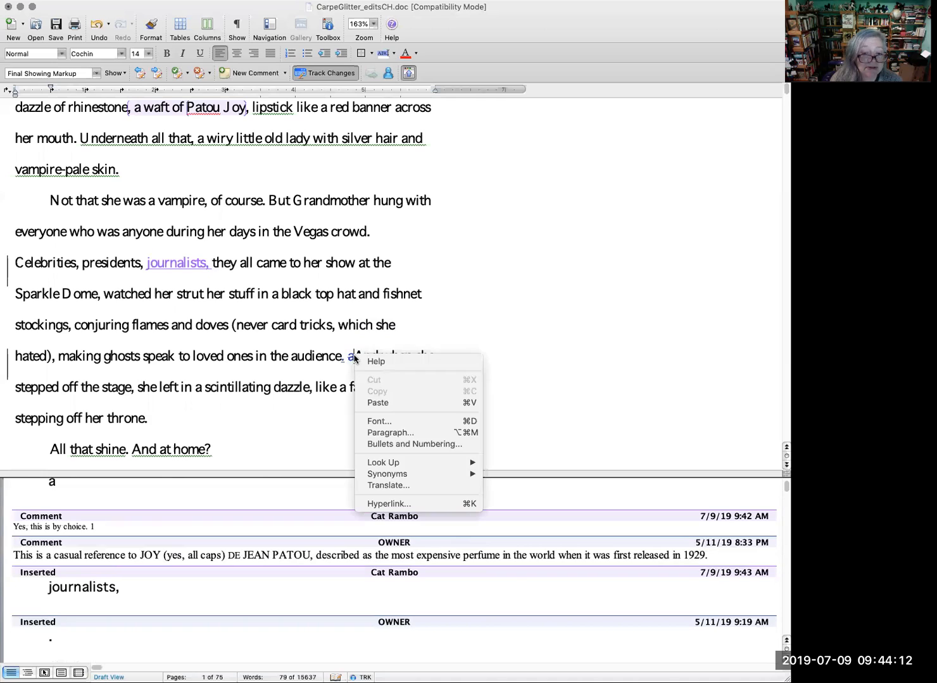
click(319, 379)
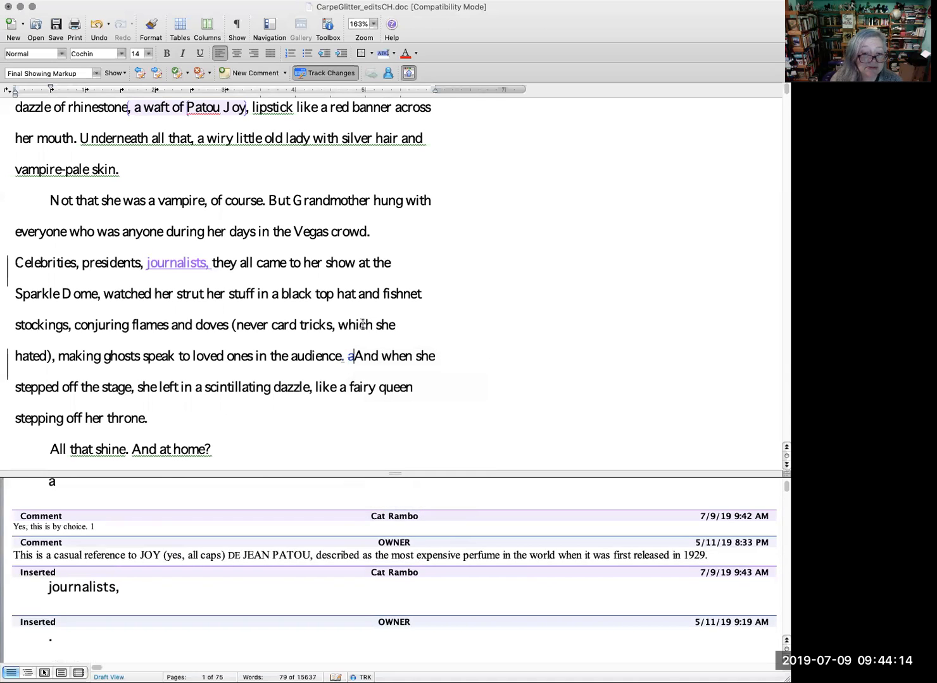
right_click(351, 358)
click(394, 423)
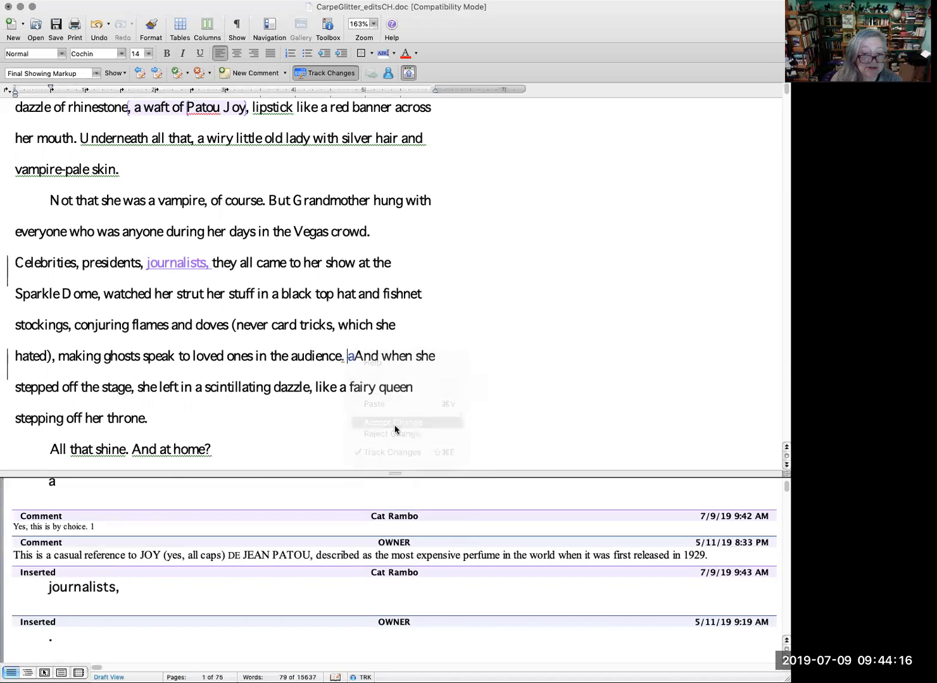
Step: Accept the tracked insertion of the period after "loved ones in the audience"
right_click(343, 359)
click(311, 334)
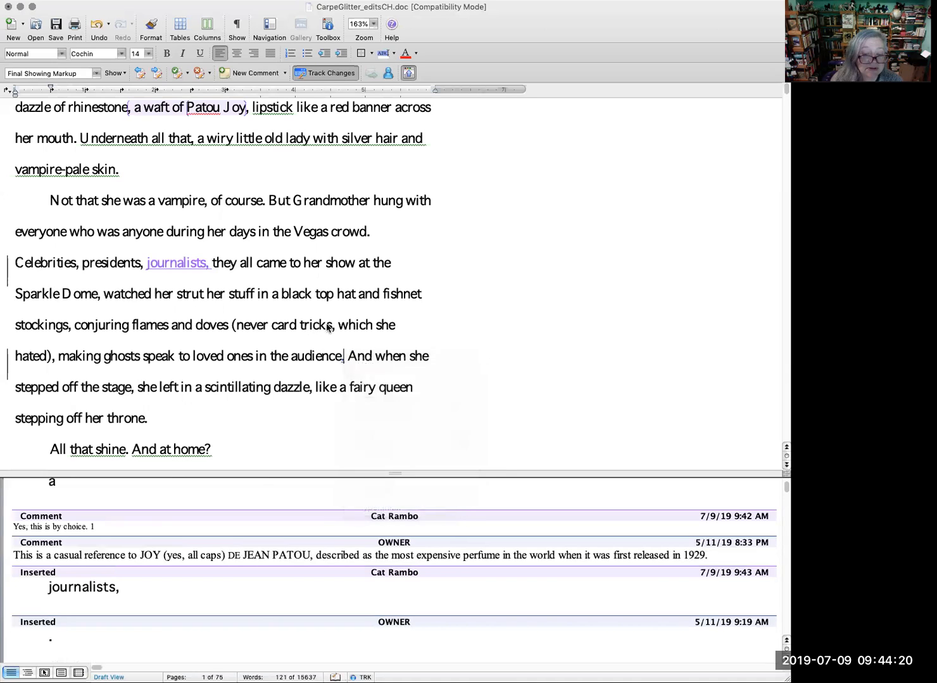
right_click(343, 359)
click(277, 332)
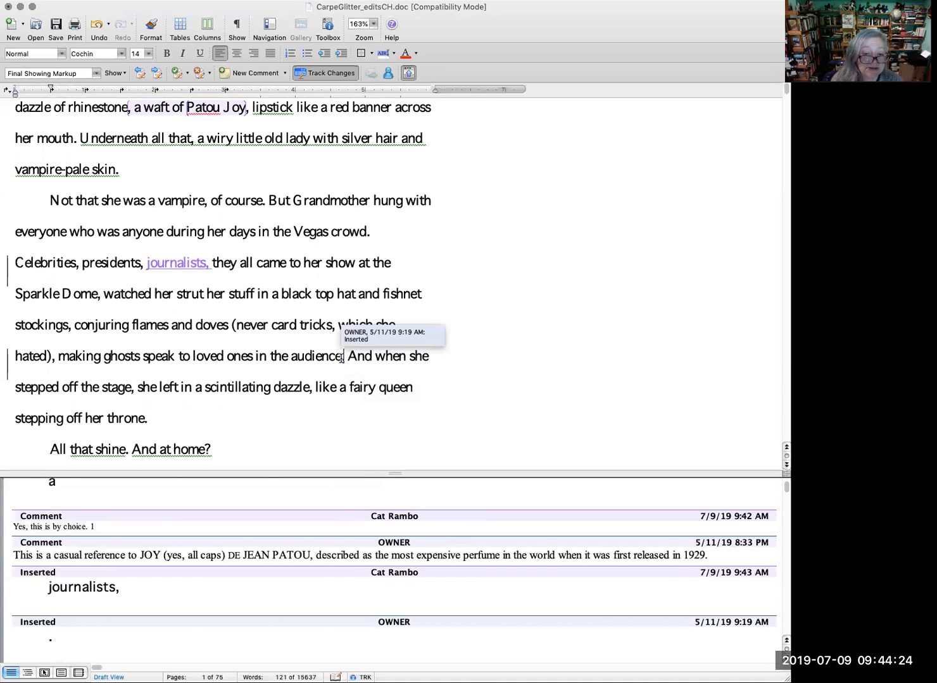
right_click(341, 359)
click(374, 424)
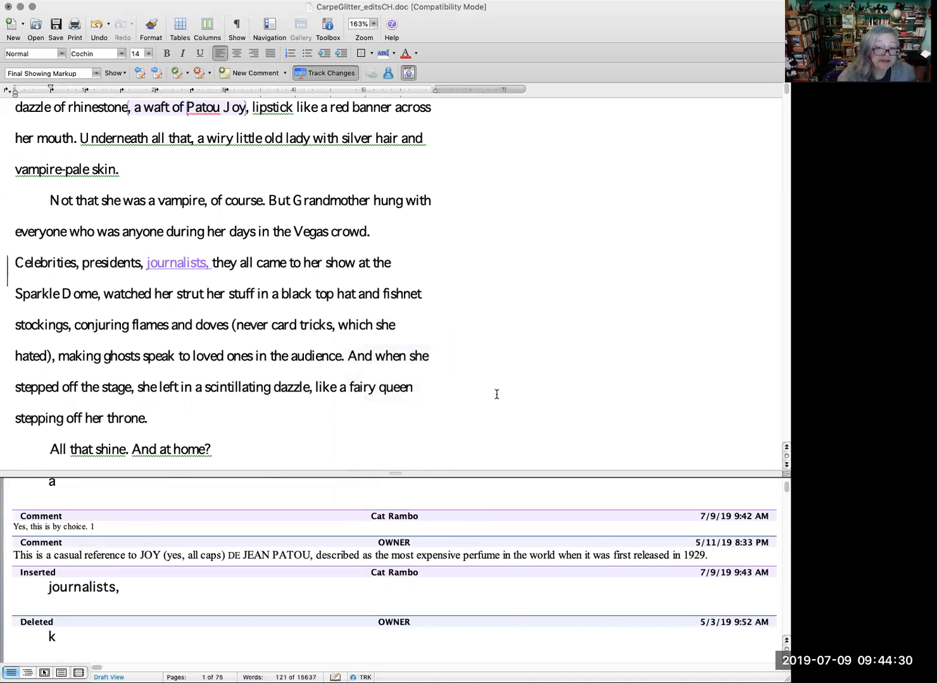
Step: Reject the tracked insertion of "d" in the word before "me sneeze" in the paragraph about the pile of magazines
scroll(496, 394, down, 2)
scroll(496, 394, down, 2)
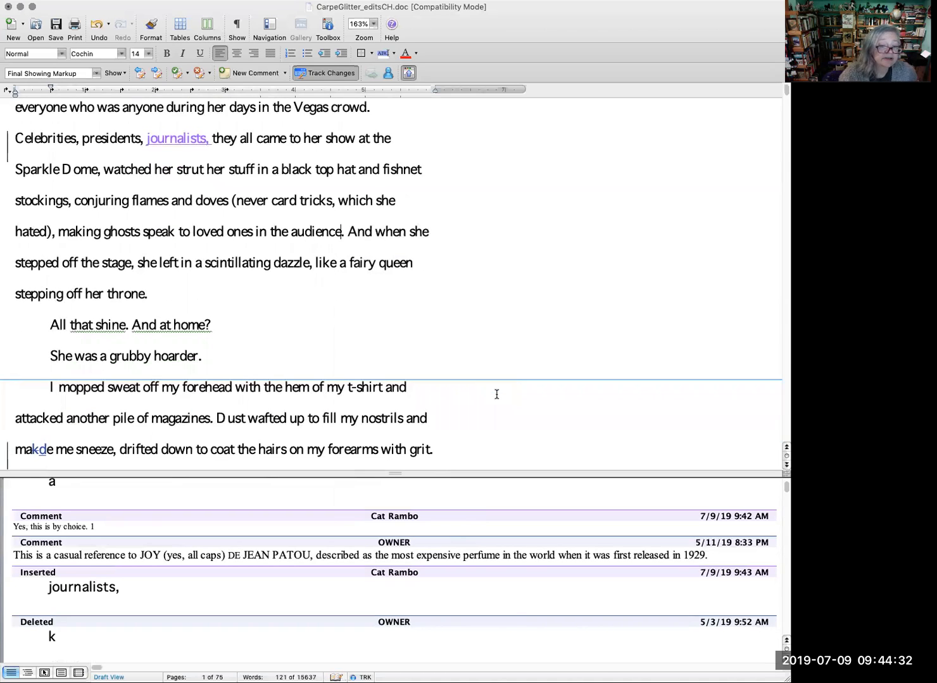
scroll(496, 396, down, 2)
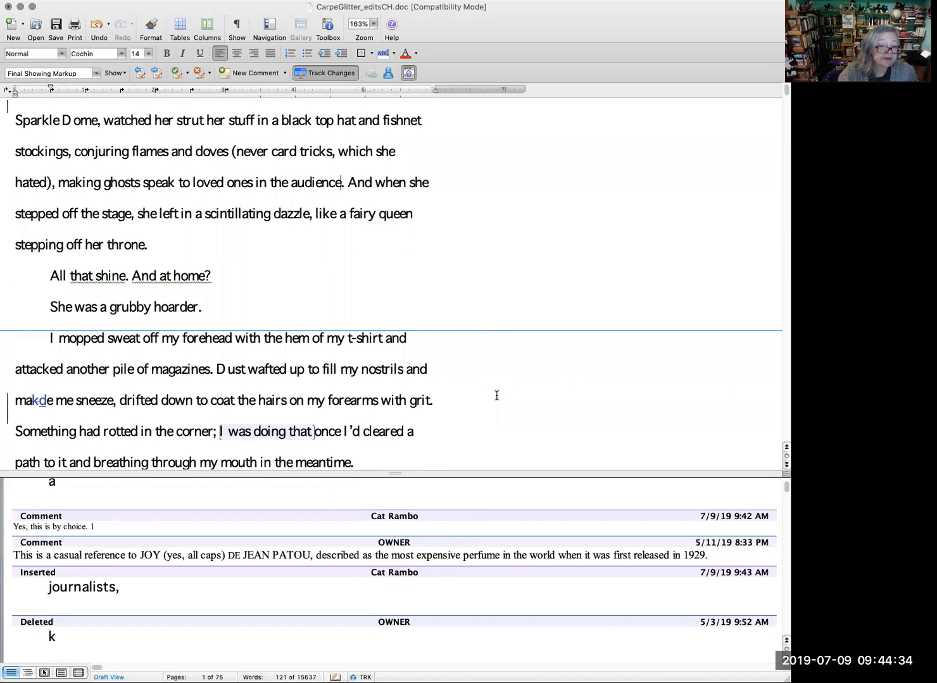
scroll(496, 395, down, 2)
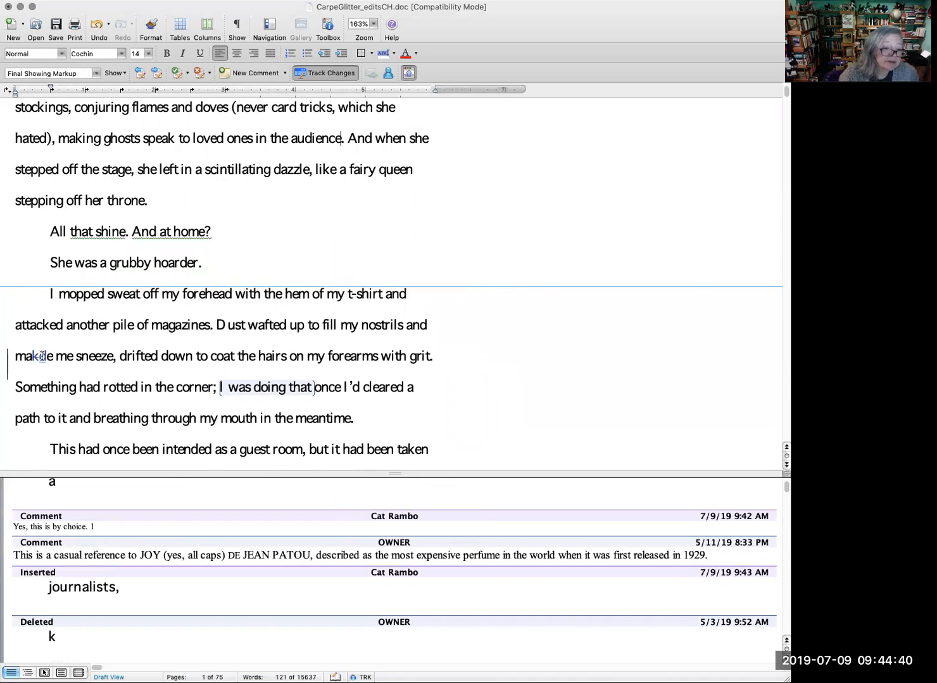
mouse_move(40, 356)
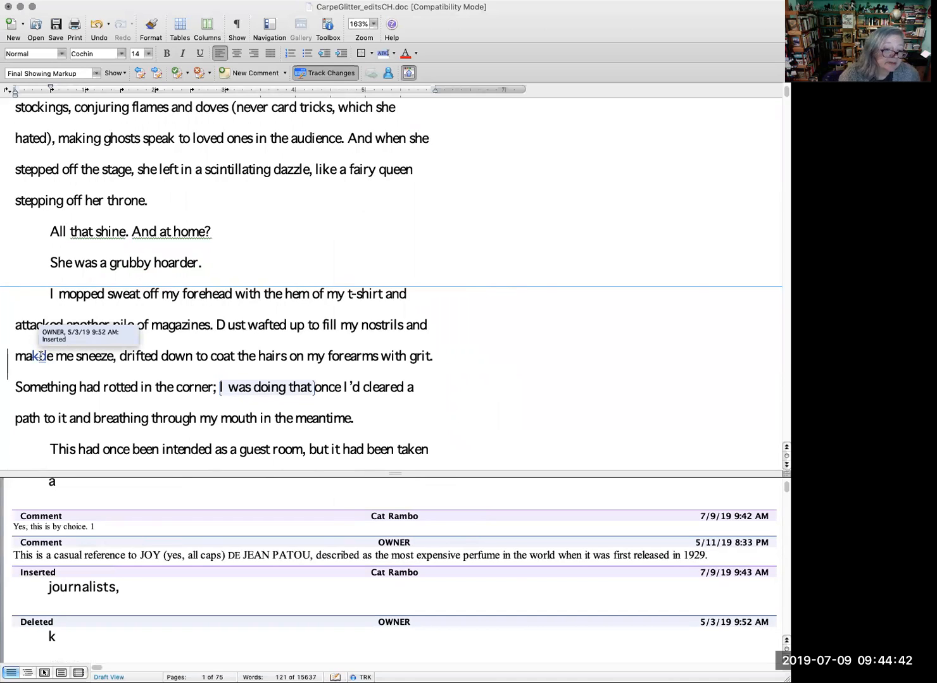
right_click(40, 356)
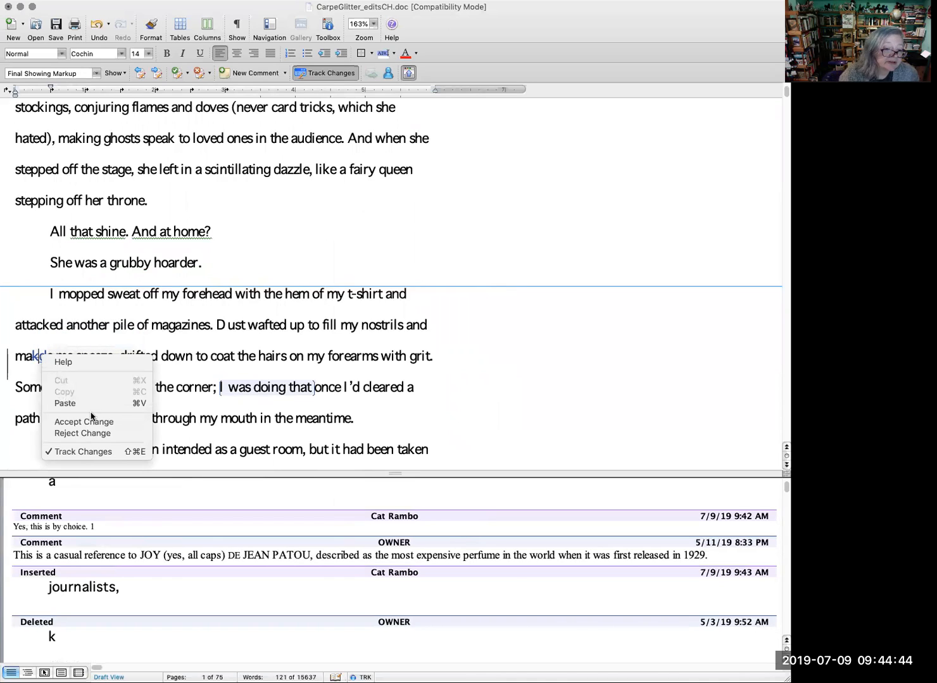
click(123, 438)
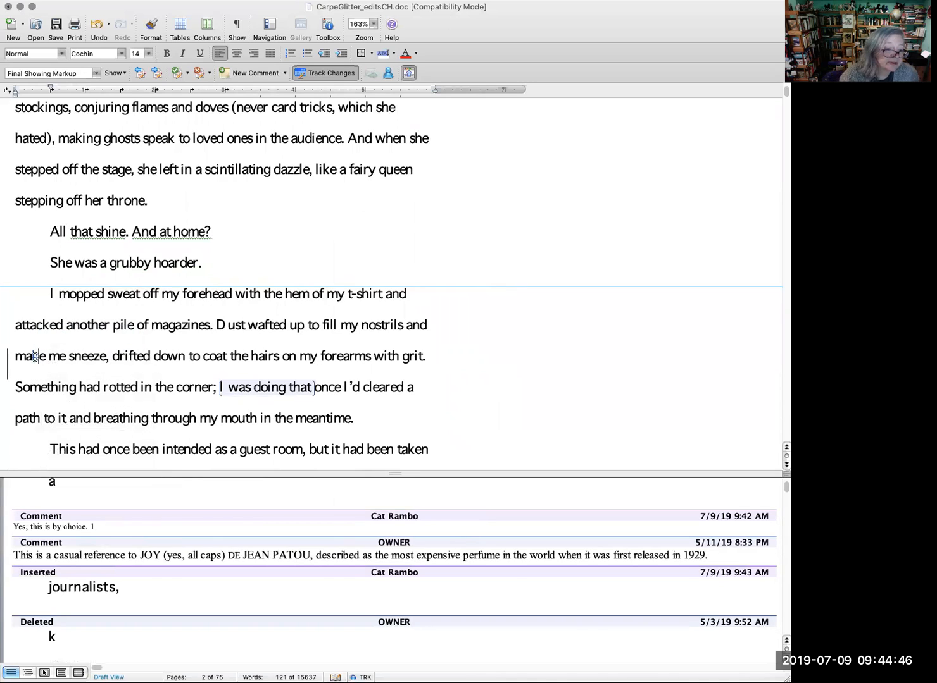
right_click(36, 356)
click(29, 374)
right_click(40, 358)
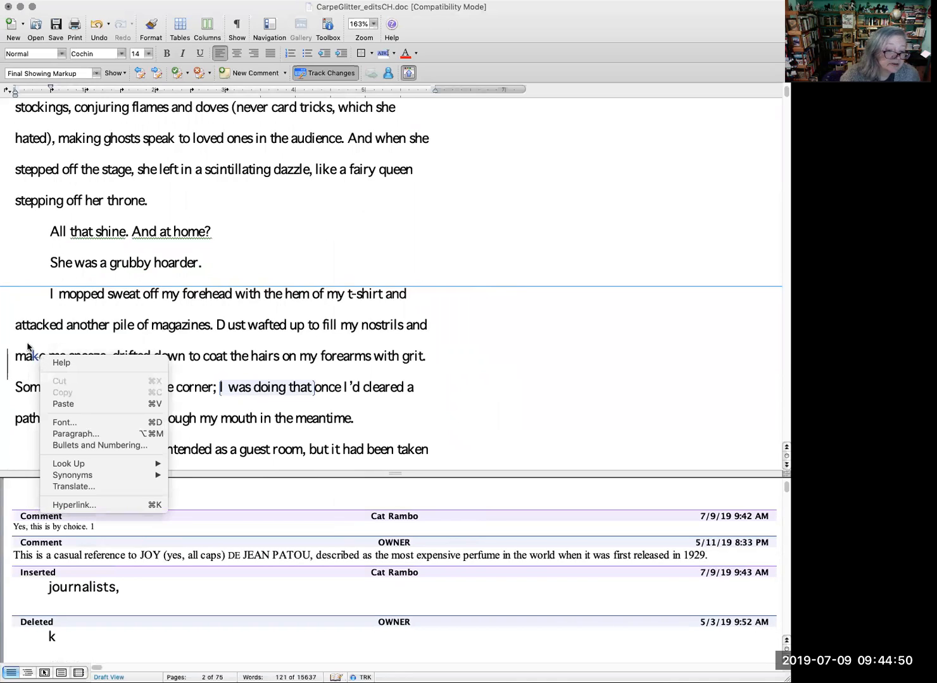
click(29, 348)
right_click(36, 355)
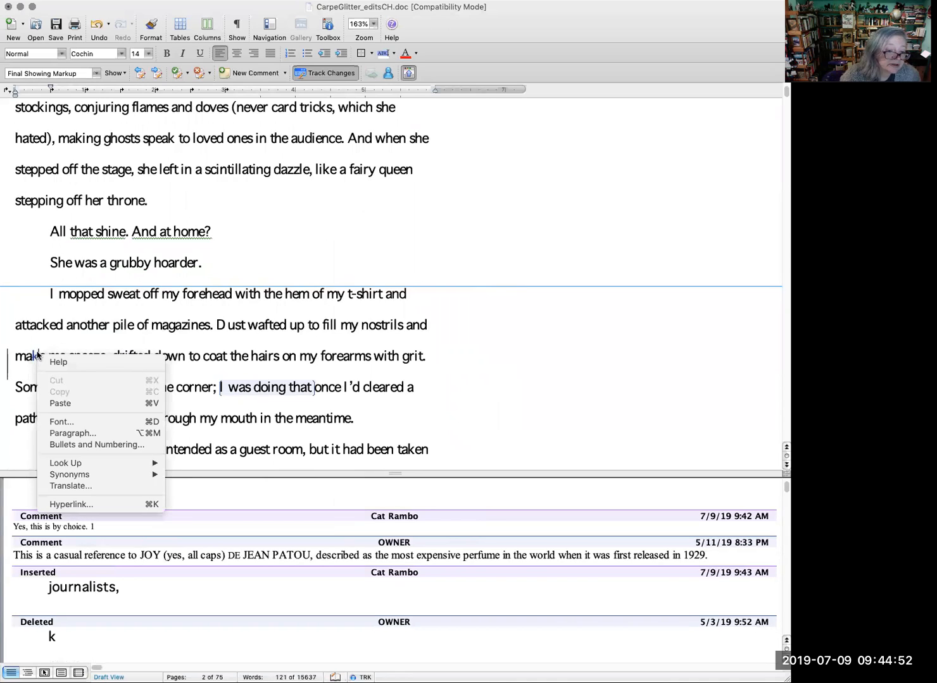
click(36, 356)
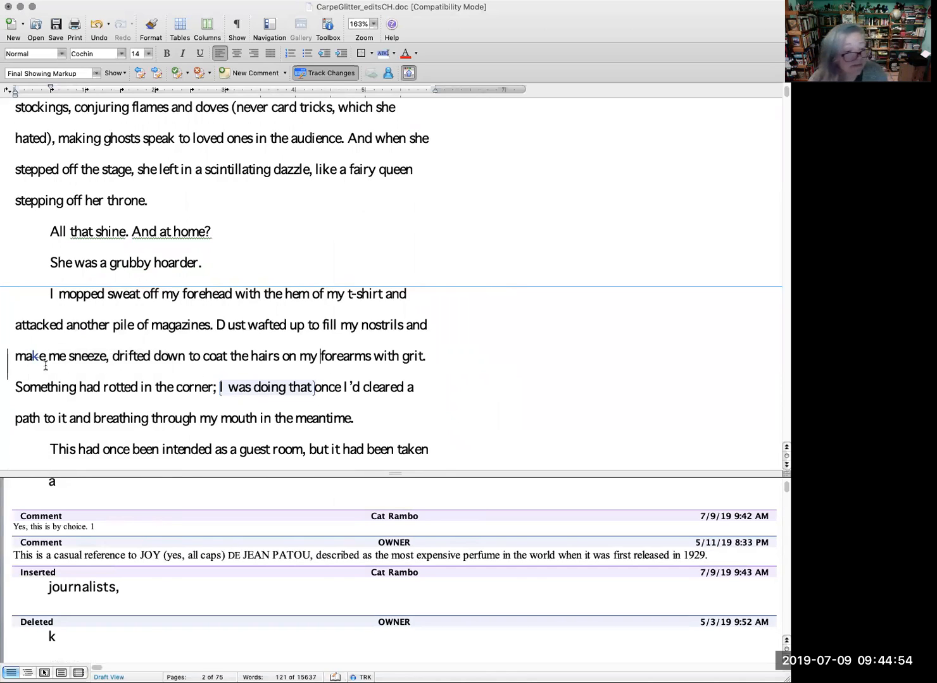
right_click(34, 356)
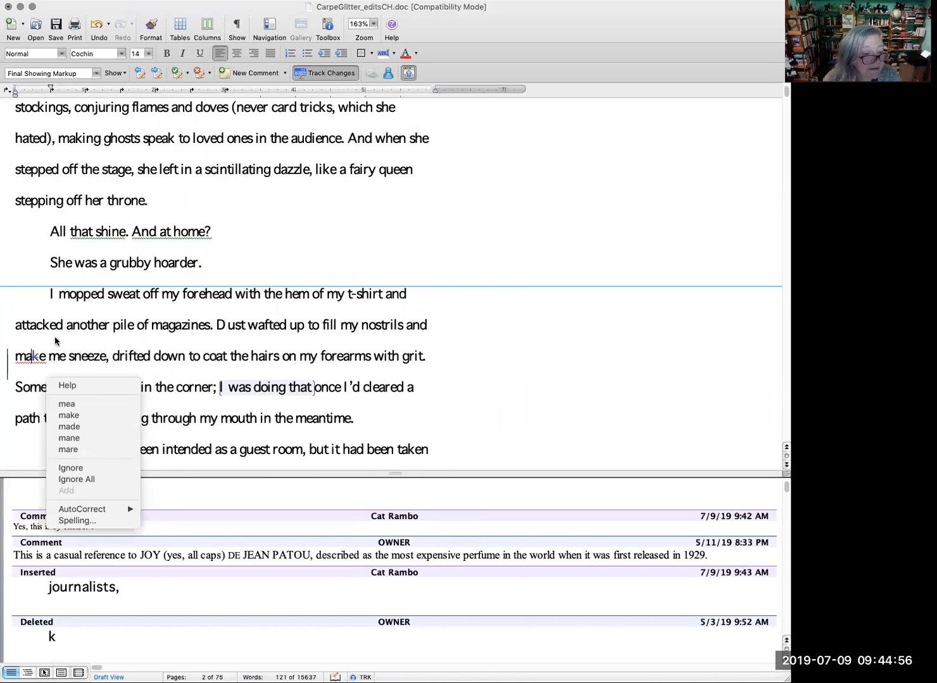
click(55, 342)
right_click(37, 358)
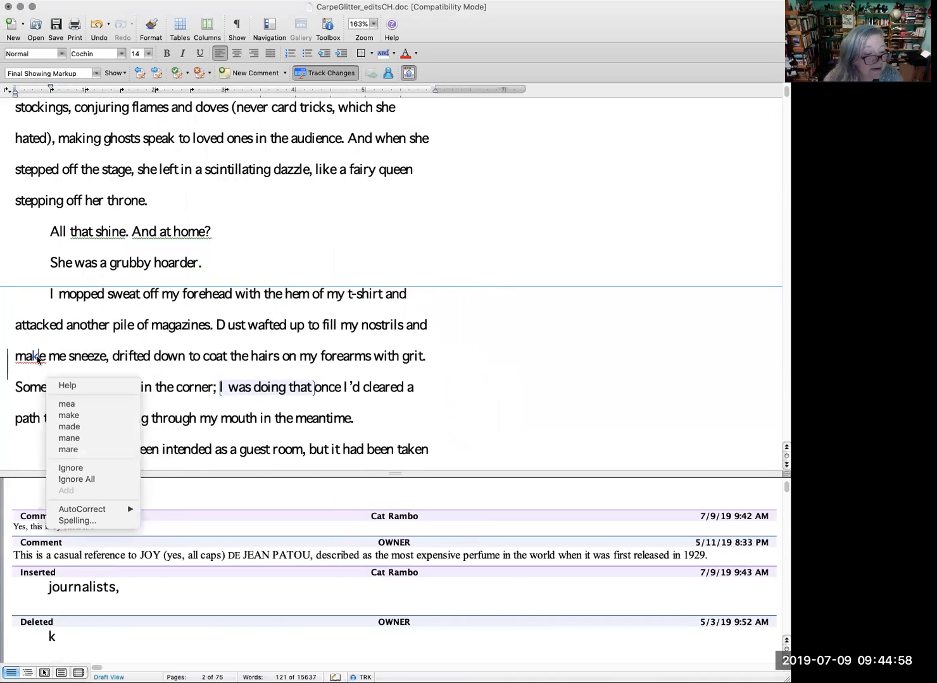
click(82, 342)
Step: Add a comment on "make me sneeze" reading "Present tense of "make" is intentional, paralell clause to "fill my nostrils""
drag(108, 356, 16, 356)
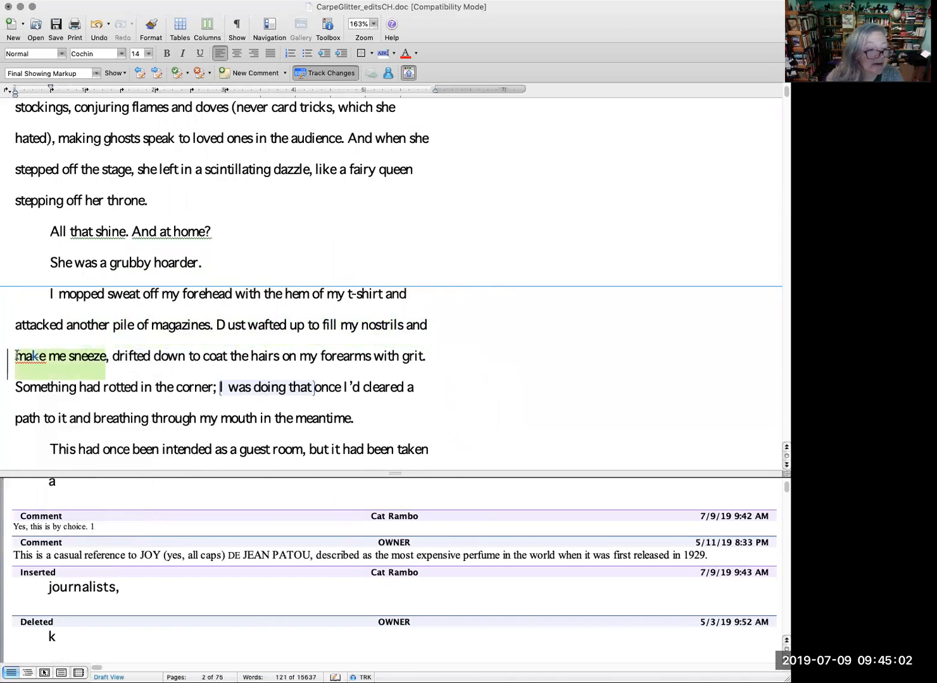
click(257, 74)
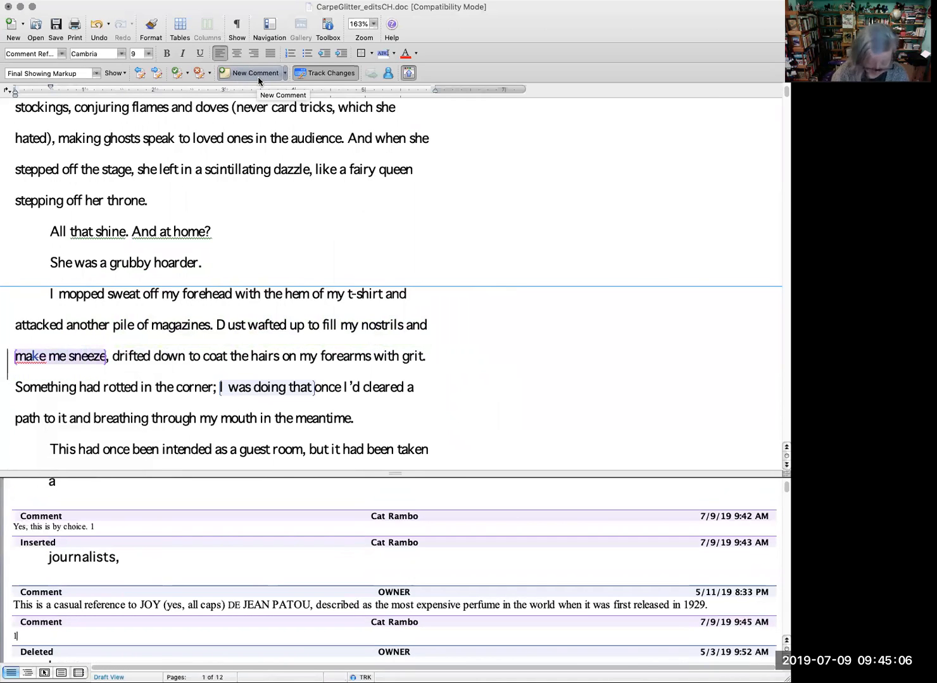
text(Present tense of "make" is intentional.)
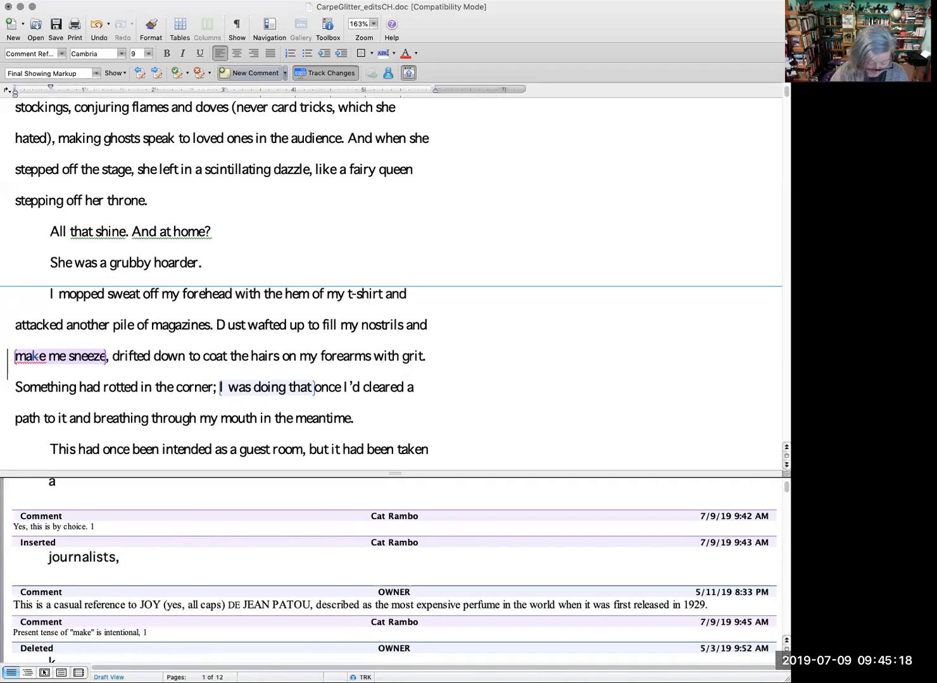
text(paralell claus)
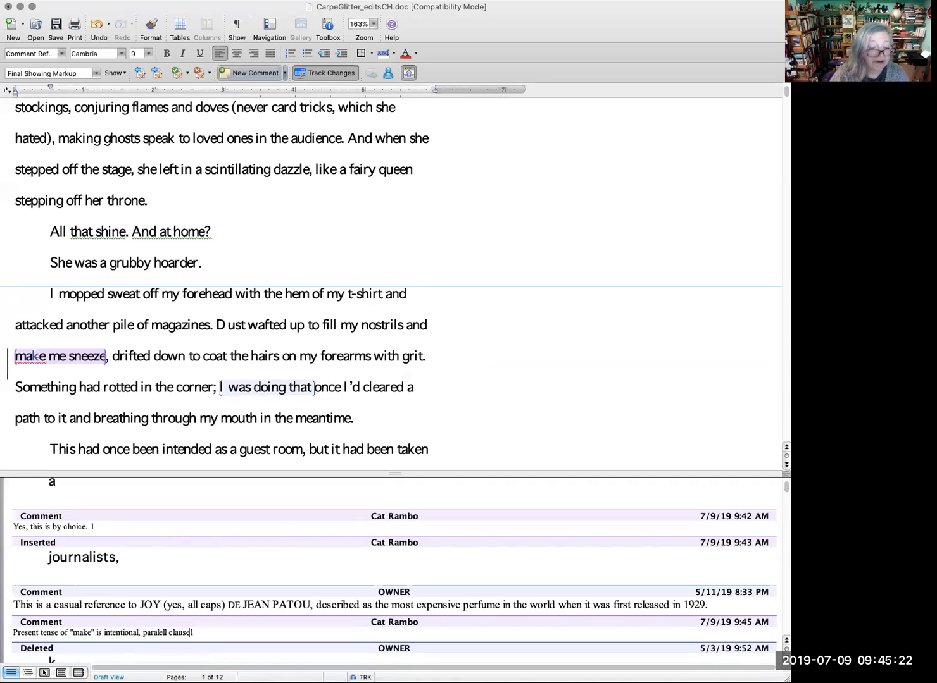
text(e to )
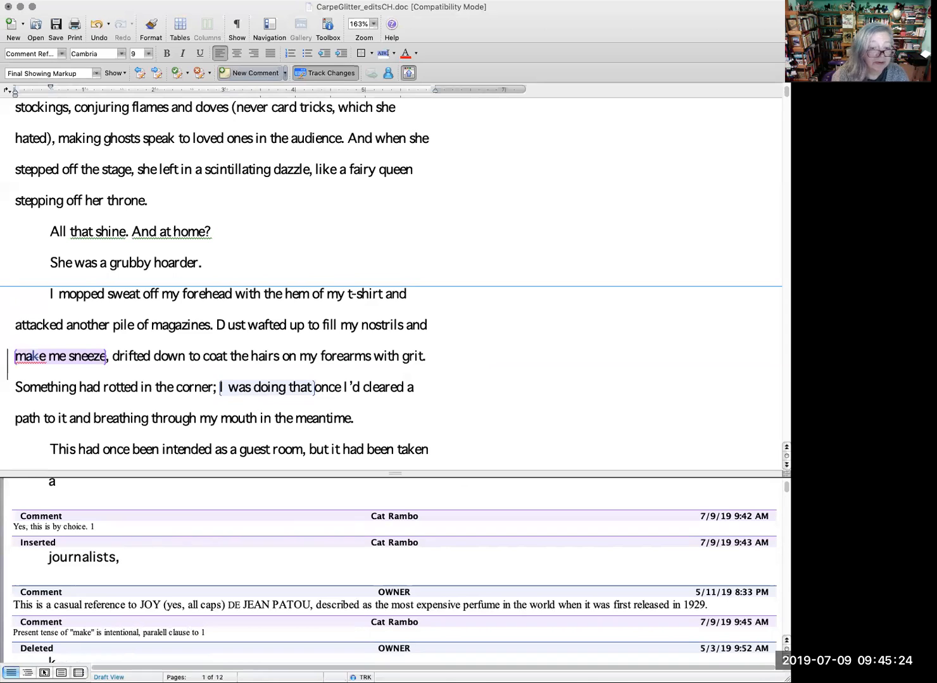
text("f)
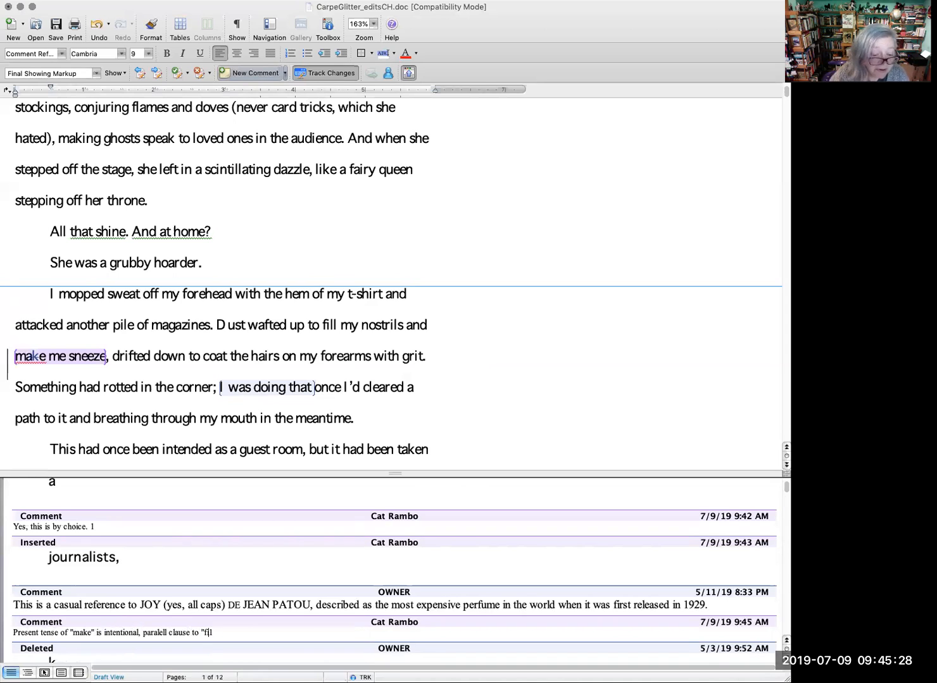
text(ill my nostrils" 1)
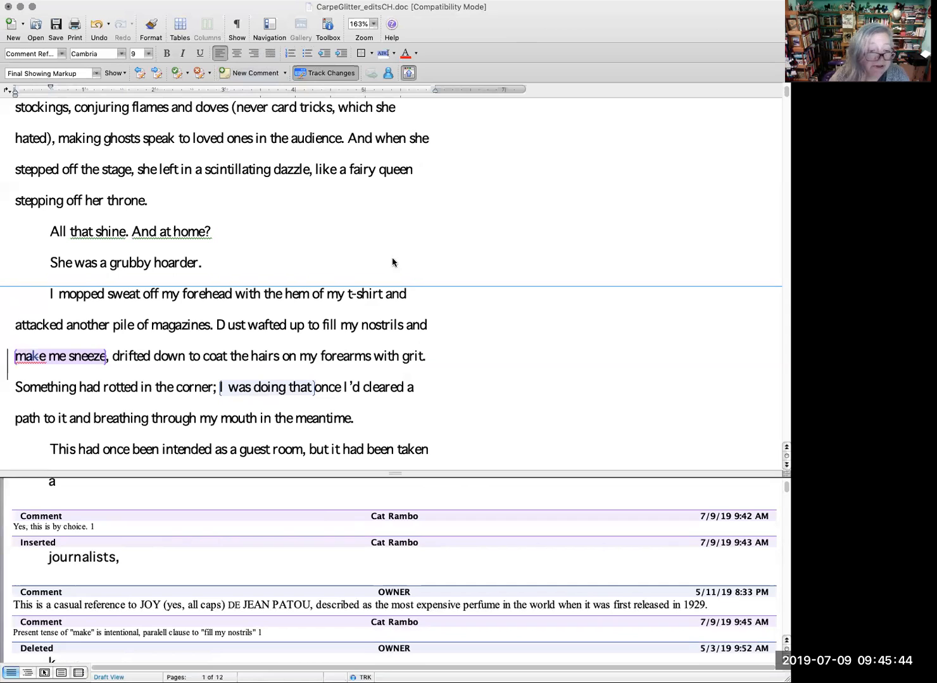
click(366, 419)
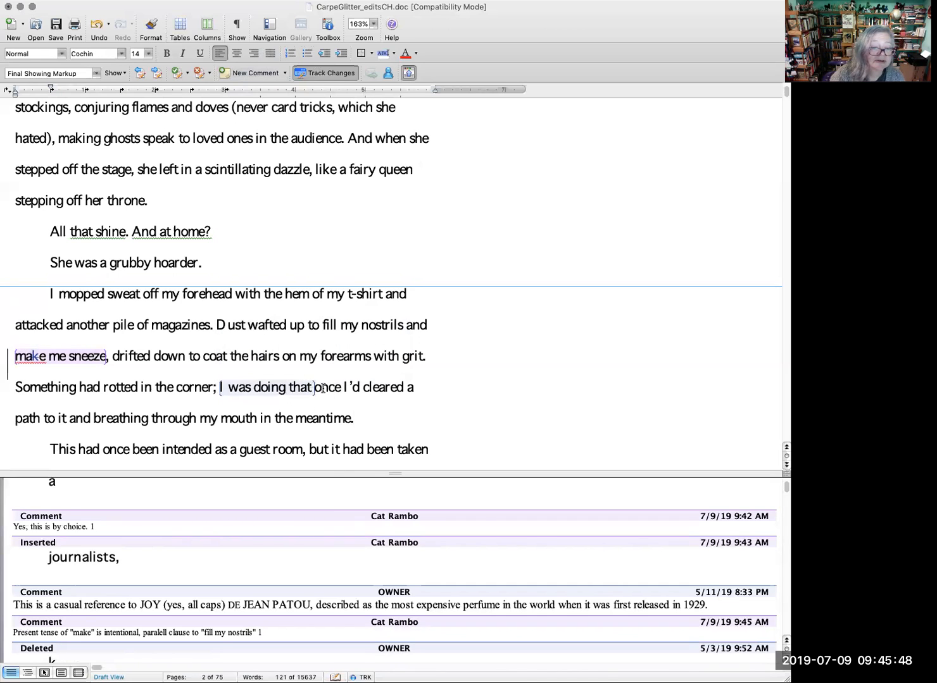
Step: Insert "side" after "I was doing that" as a tracked change
click(318, 387)
text(side)
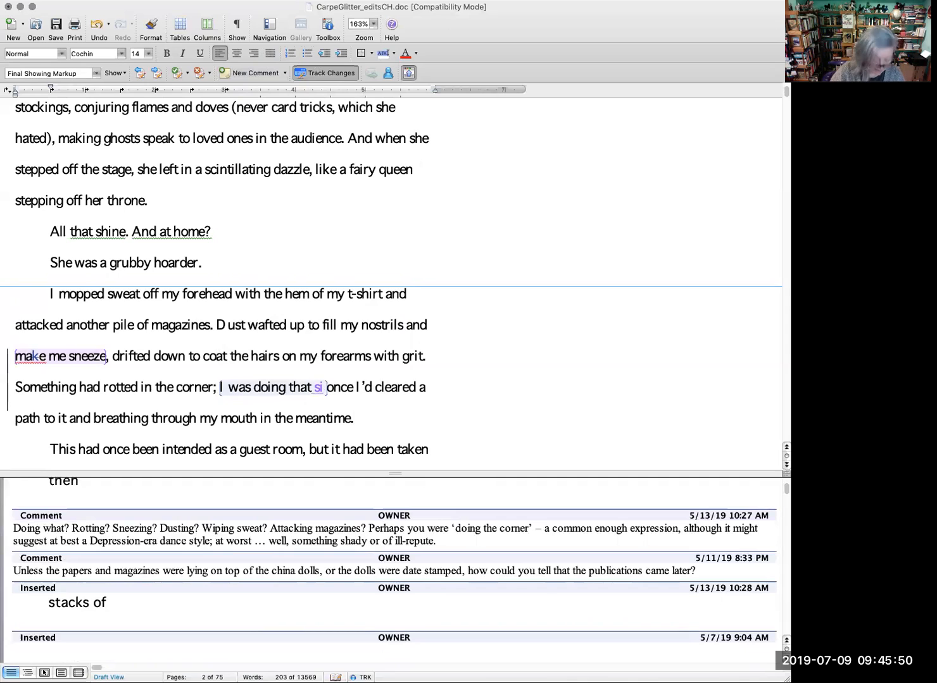
key(BackSpace)
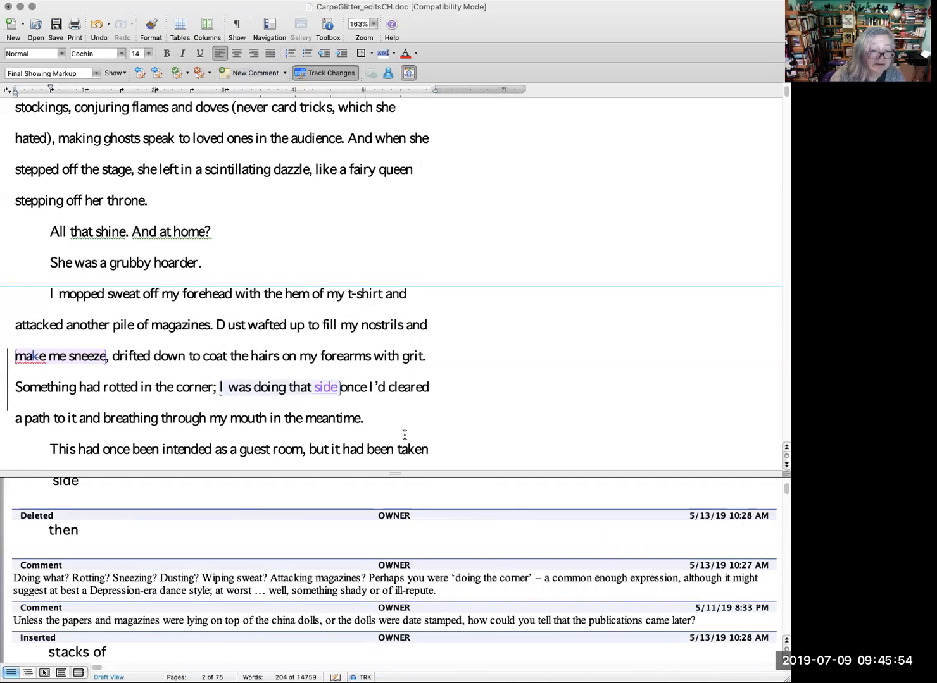
Step: Replace "and then stacks of" after "china-headed dolls," with "stacked atop piles of brittle" as a tracked change
scroll(404, 435, down, 3)
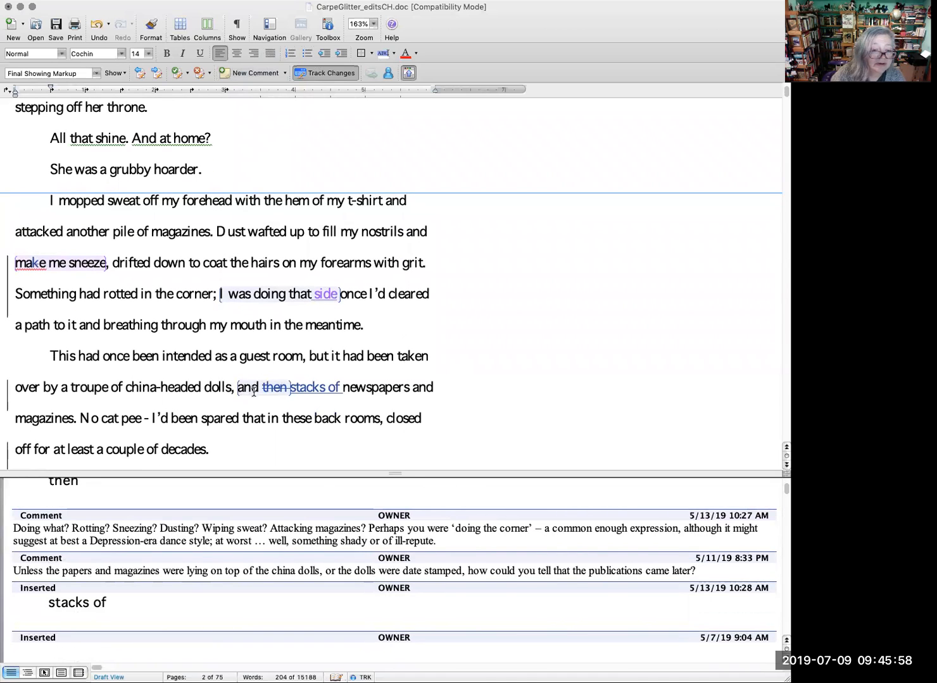
drag(238, 387, 336, 387)
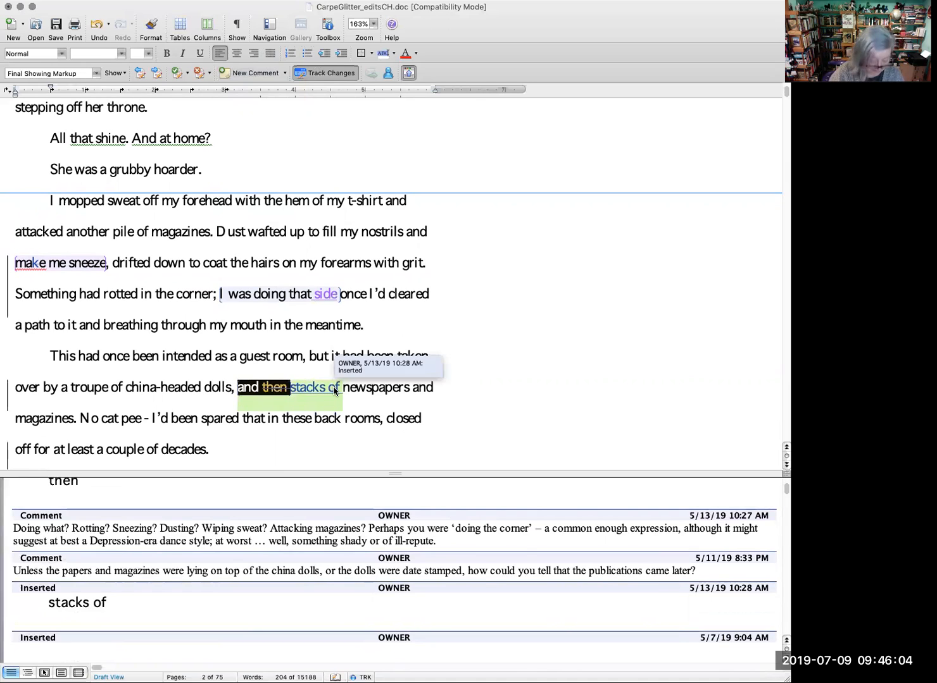
text(stacked atop )
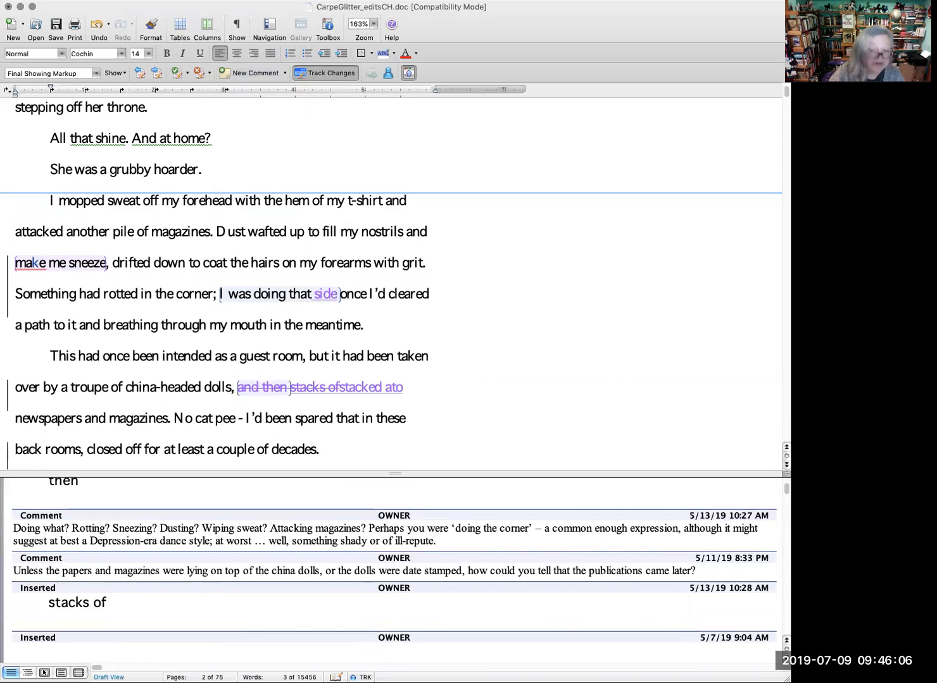
text(piles )
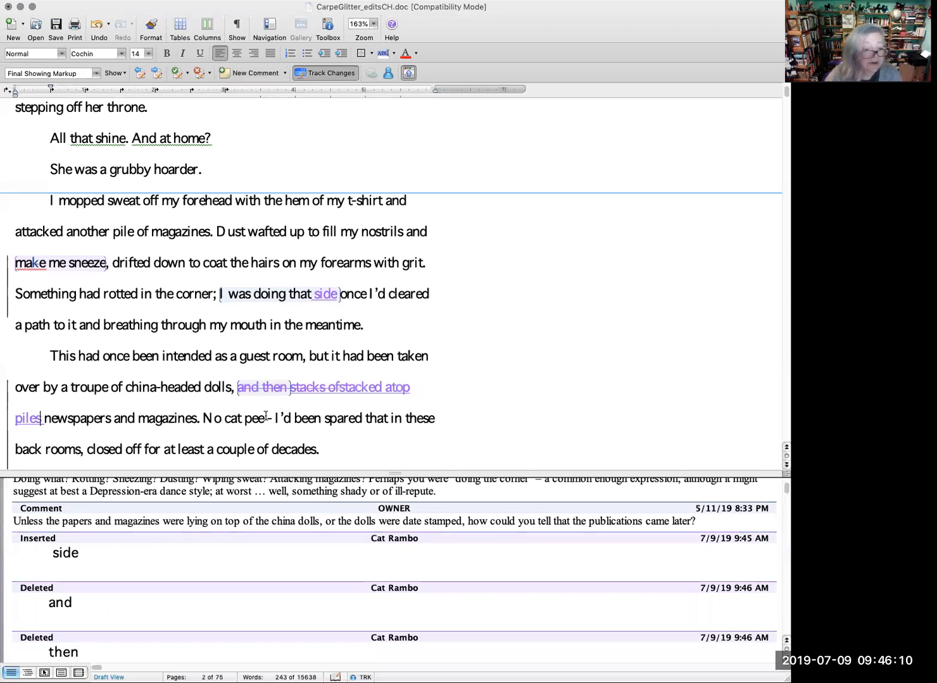
text(of)
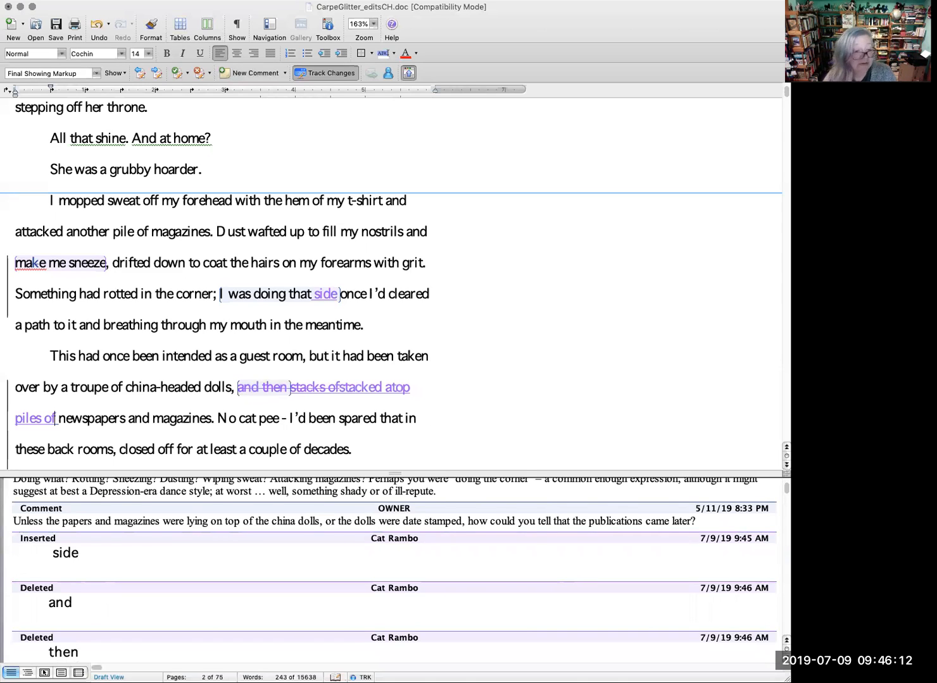
scroll(163, 394, down, 2)
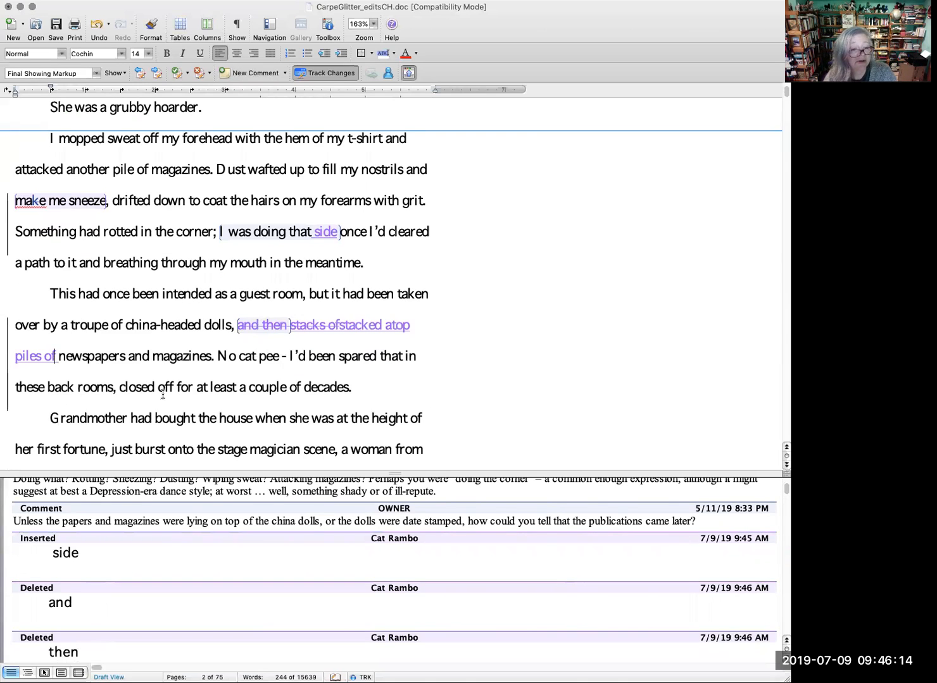
scroll(163, 394, down, 2)
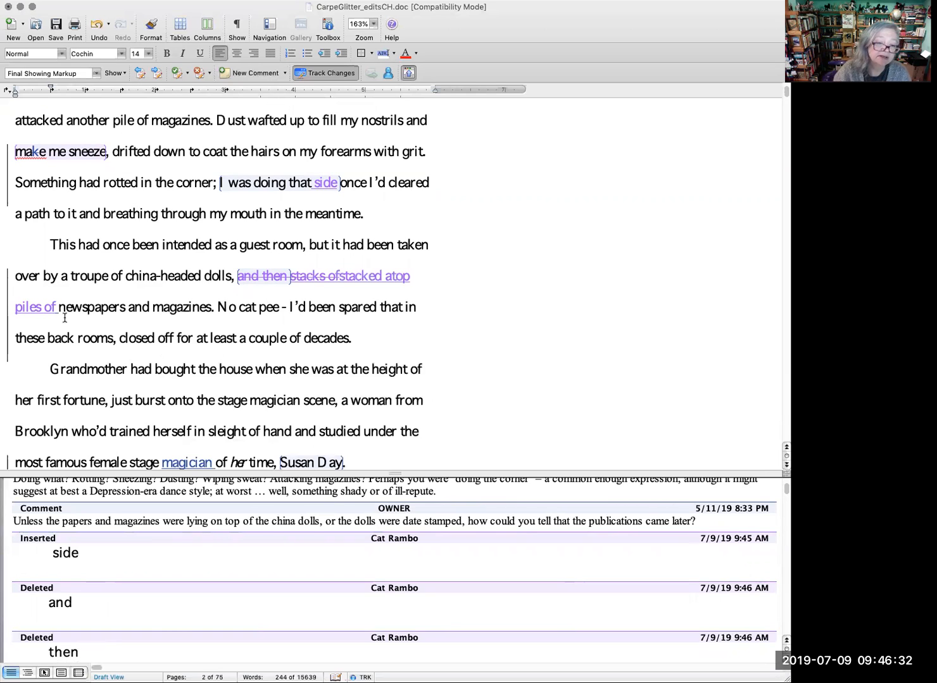
text(brittle)
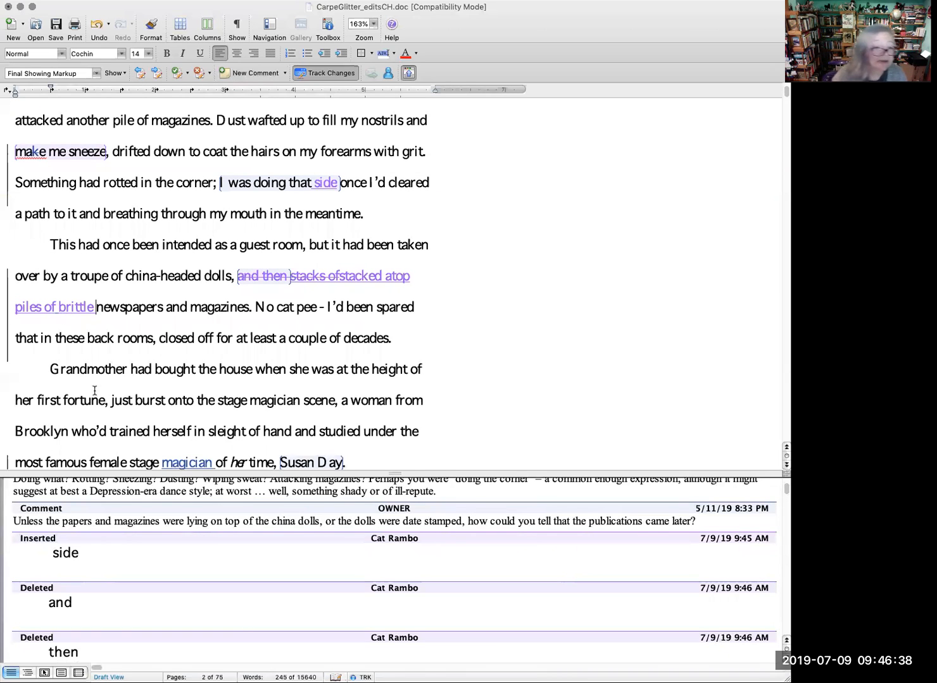
Step: Replace the comma after "her first fortune" with ". She'd" as a tracked change to start a new sentence
scroll(280, 381, down, 1)
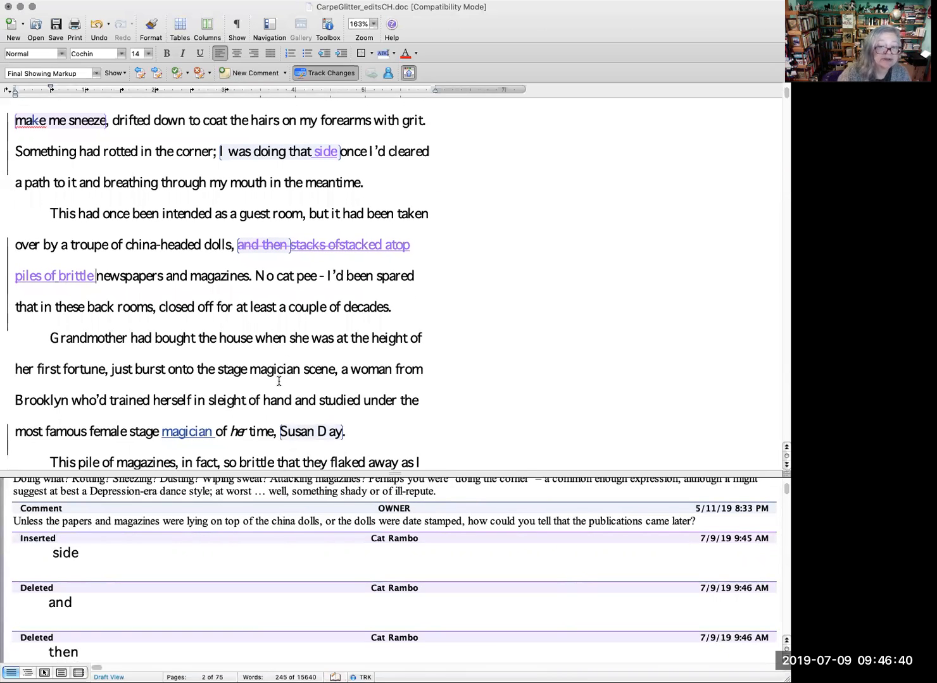
scroll(280, 379, down, 1)
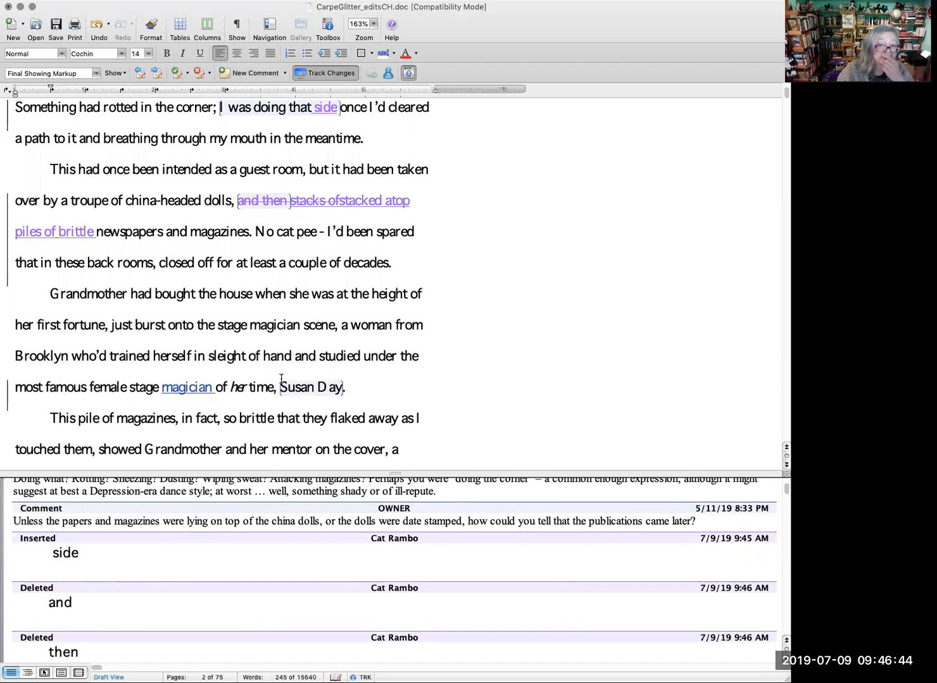
click(108, 328)
key(BackSpace)
key(BackSpace)
text(. She)
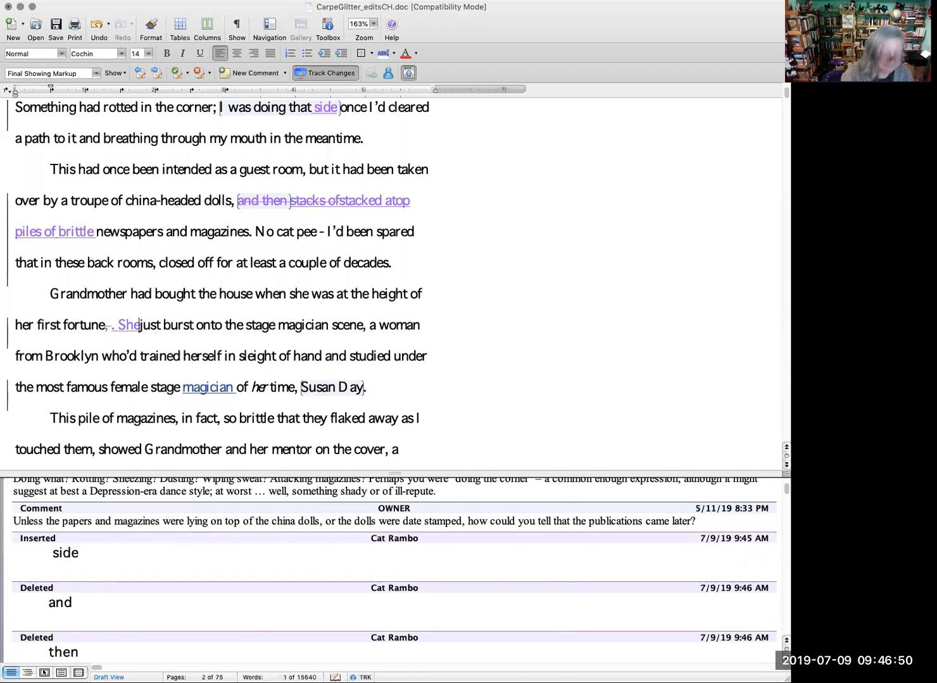
text('d)
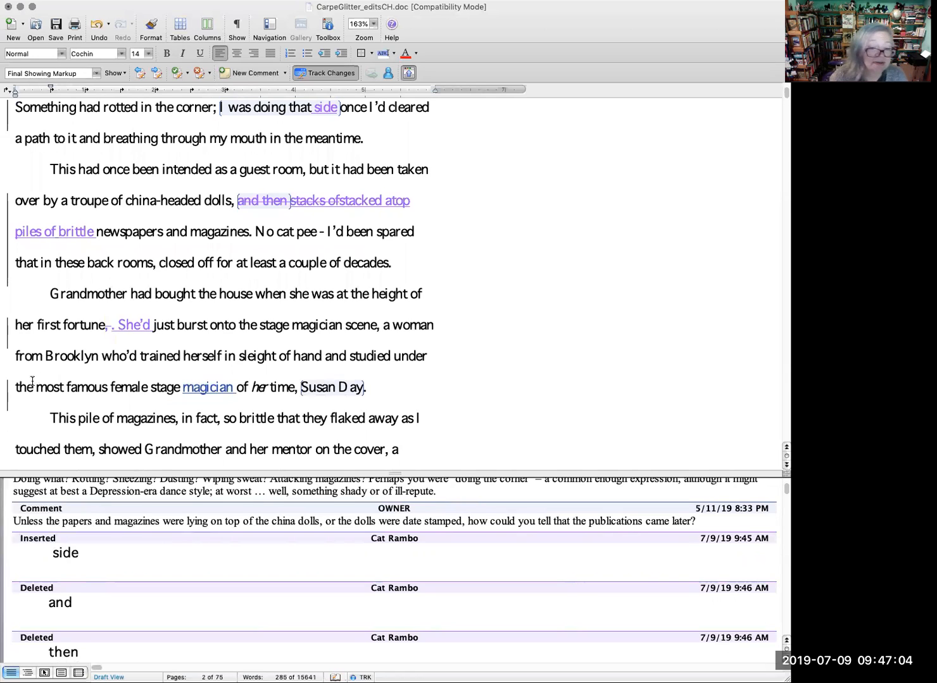
Step: Answer the copyeditor's query on "Susan Day" with a new comment on the name reading "Yes, Susan day is fictional."
right_click(326, 392)
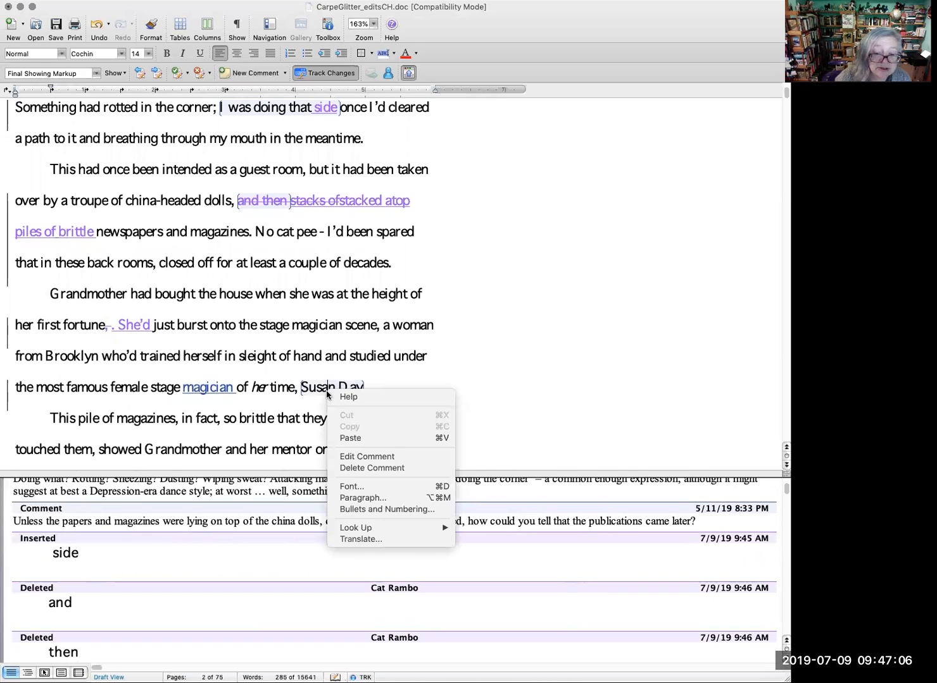
click(337, 386)
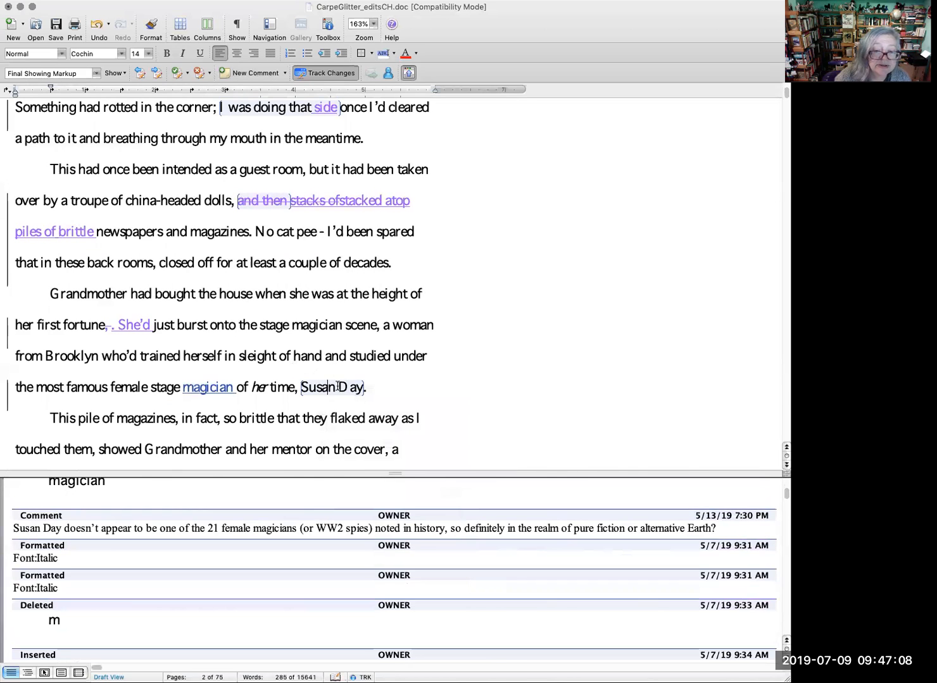
mouse_move(337, 386)
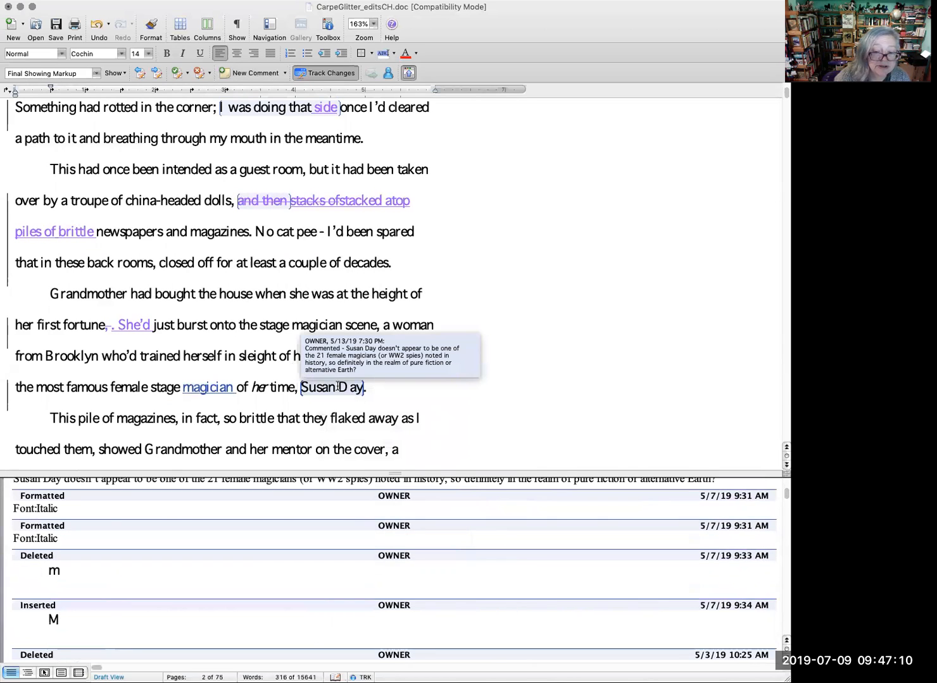
drag(366, 387, 301, 387)
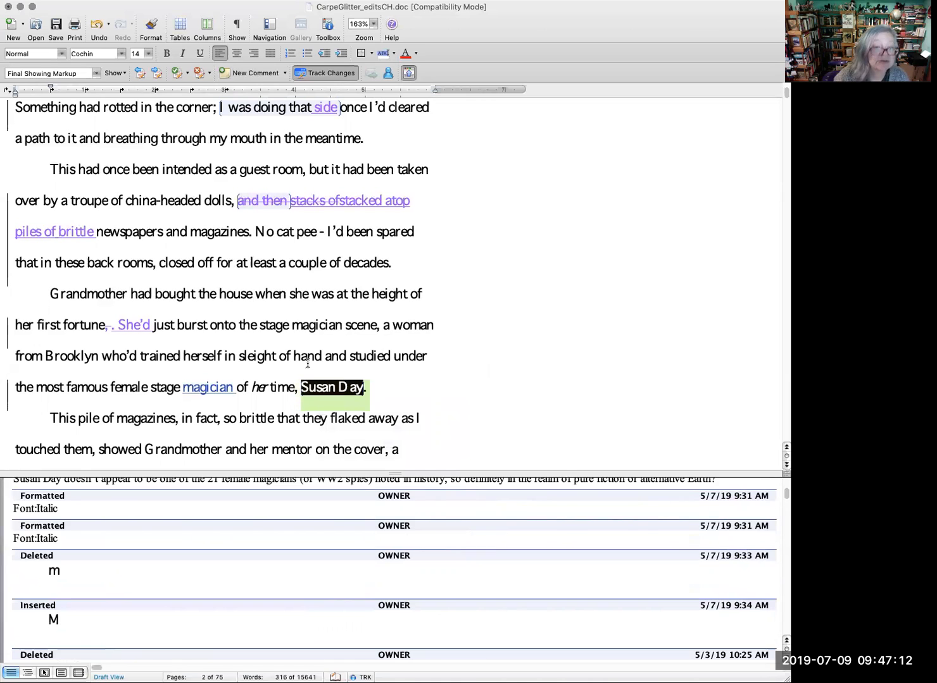
click(266, 73)
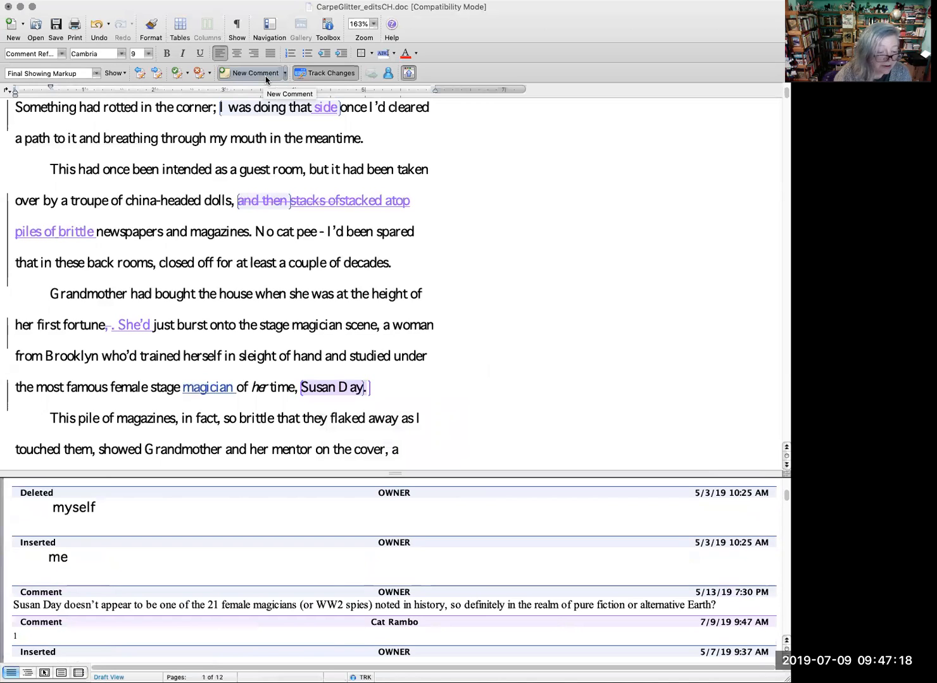
text(Yes, Susan day is fictional.)
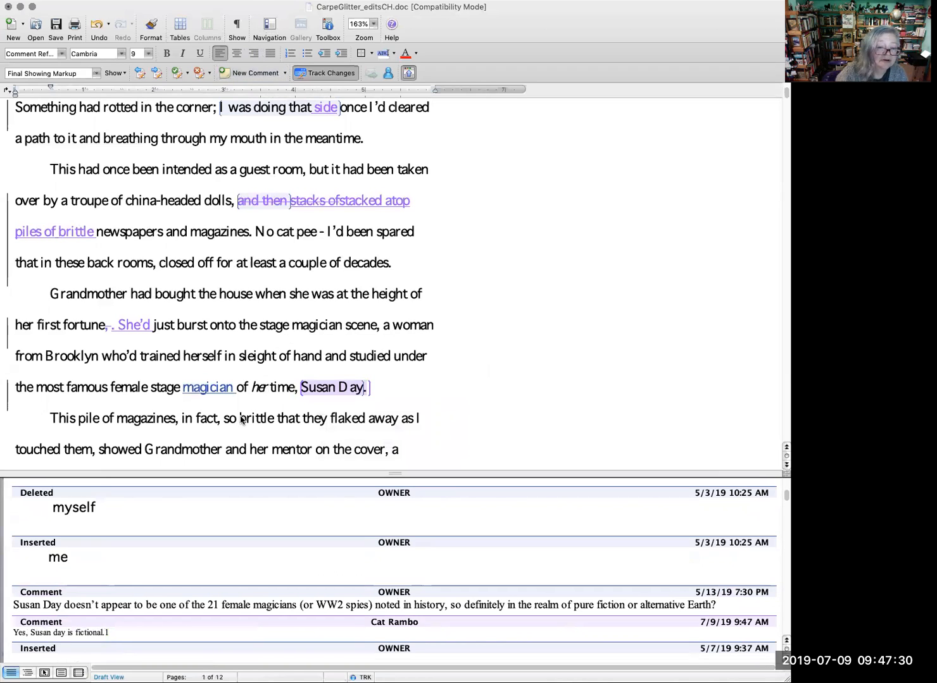
Step: Replace "so brittle that they flaked" after "This pile of magazines, in fact," with "flaking" as a tracked change
click(238, 420)
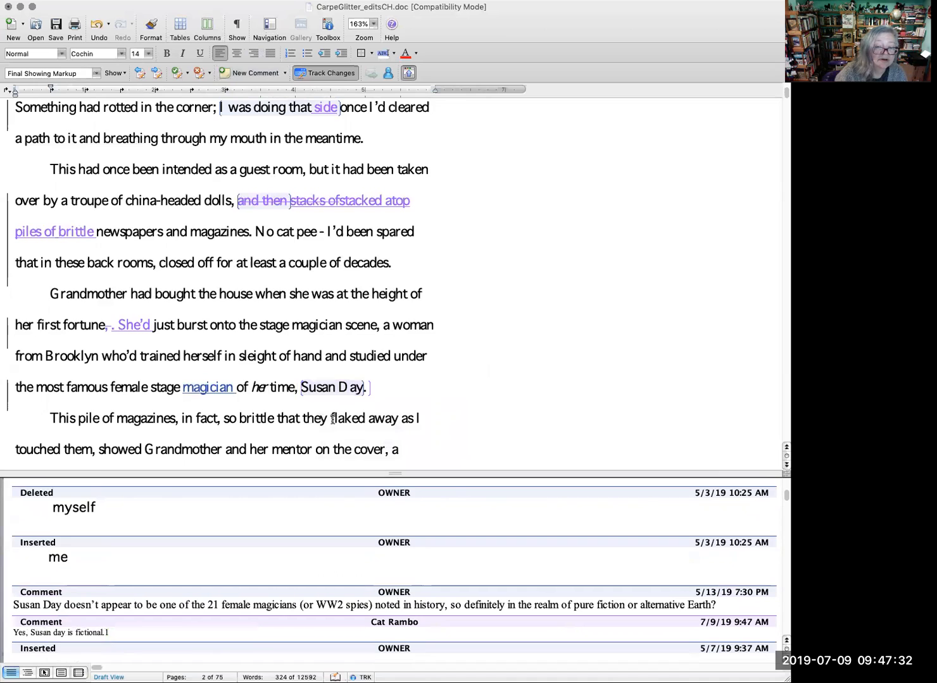
drag(329, 420, 231, 424)
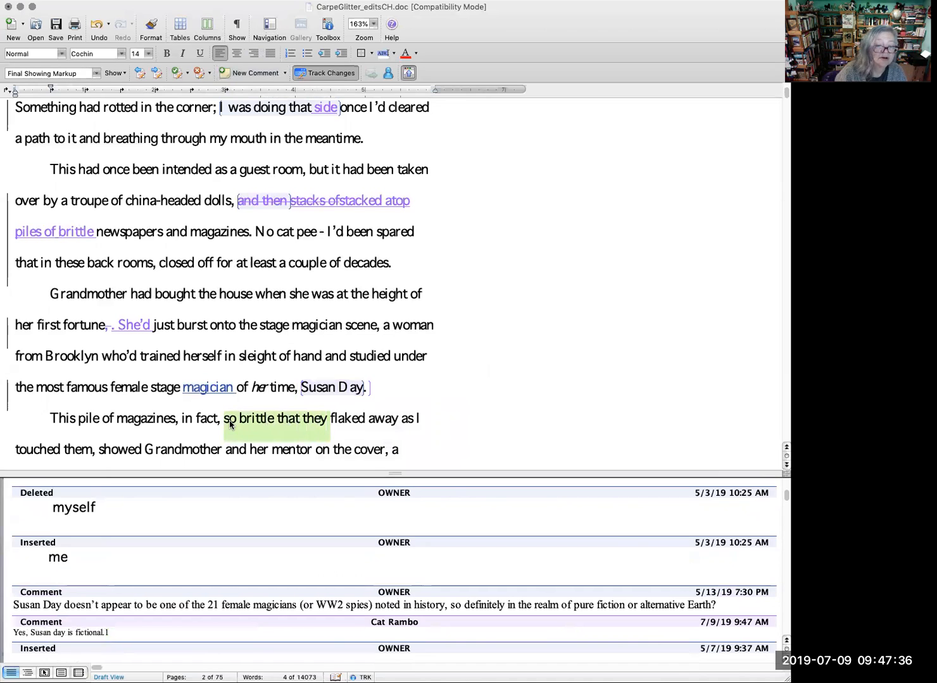
key(BackSpace)
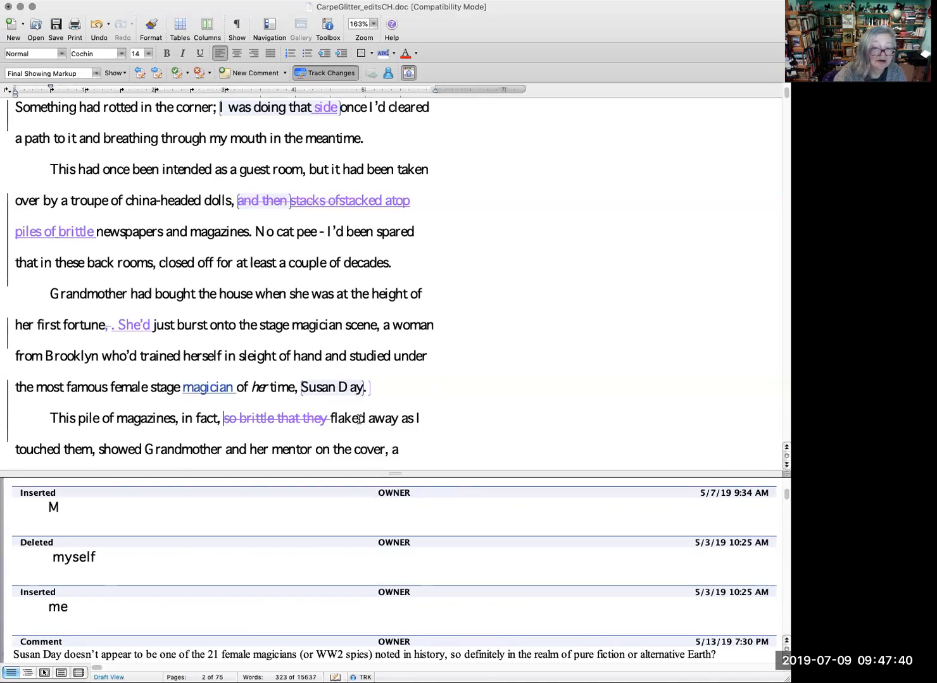
drag(365, 419, 356, 420)
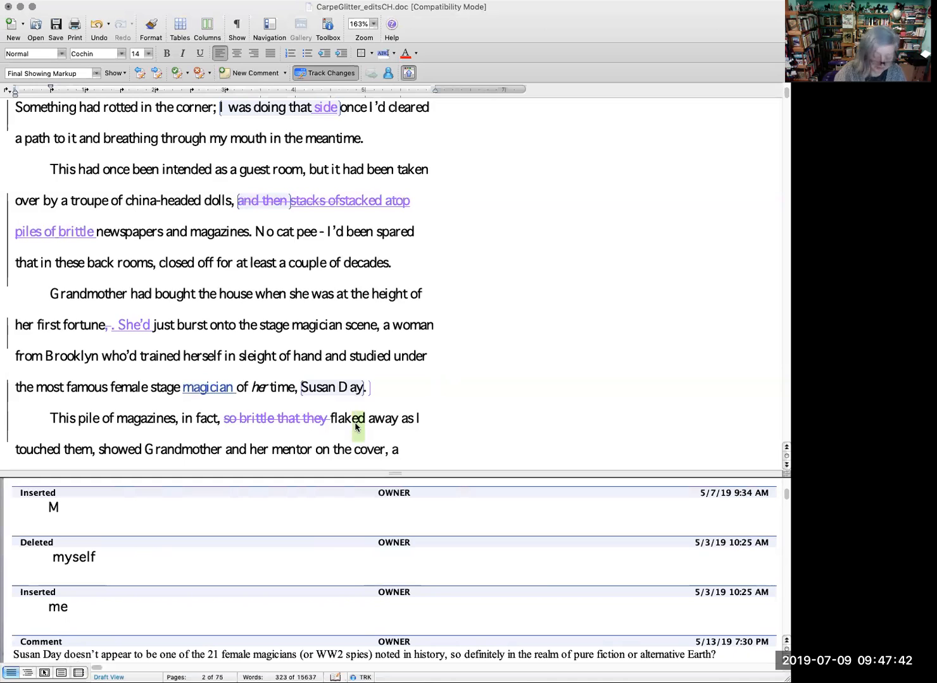
text(ing)
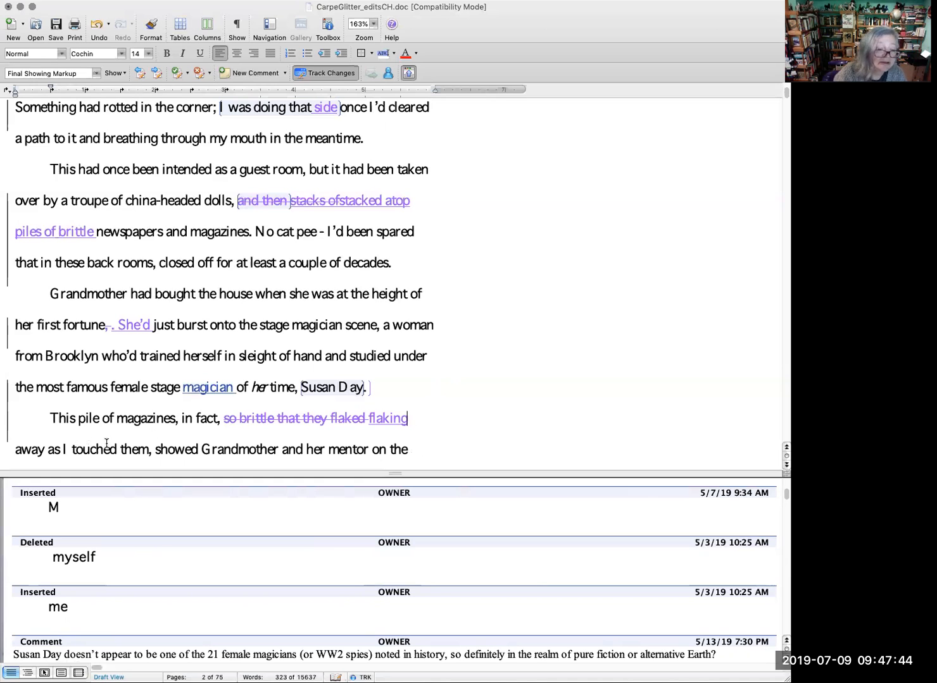
Step: Change "as I touched them" after "flaking away" to "at my touch" as tracked changes
click(55, 450)
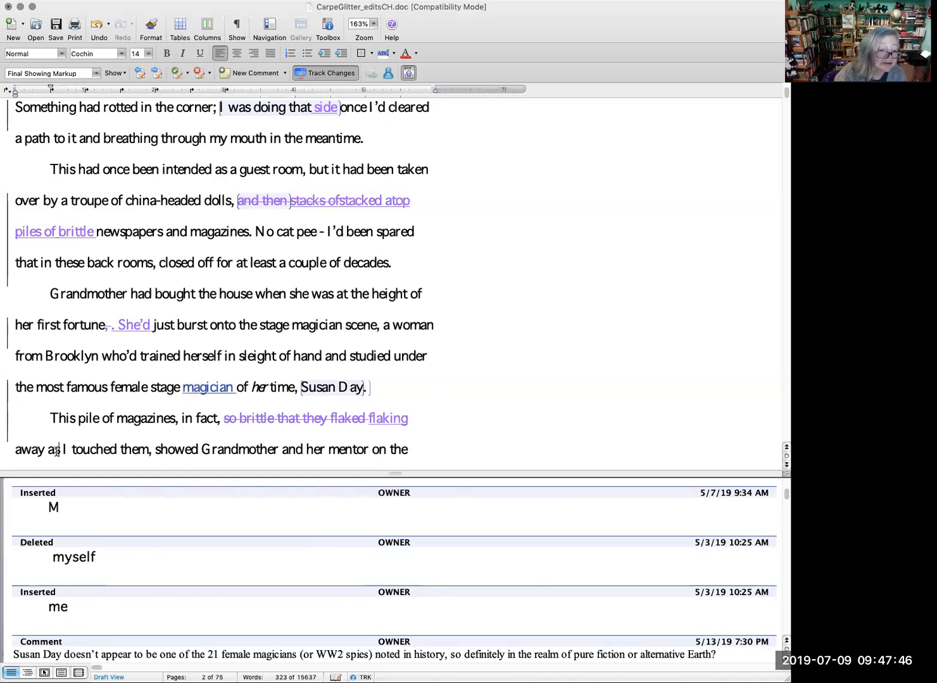
double_click(55, 449)
text(at)
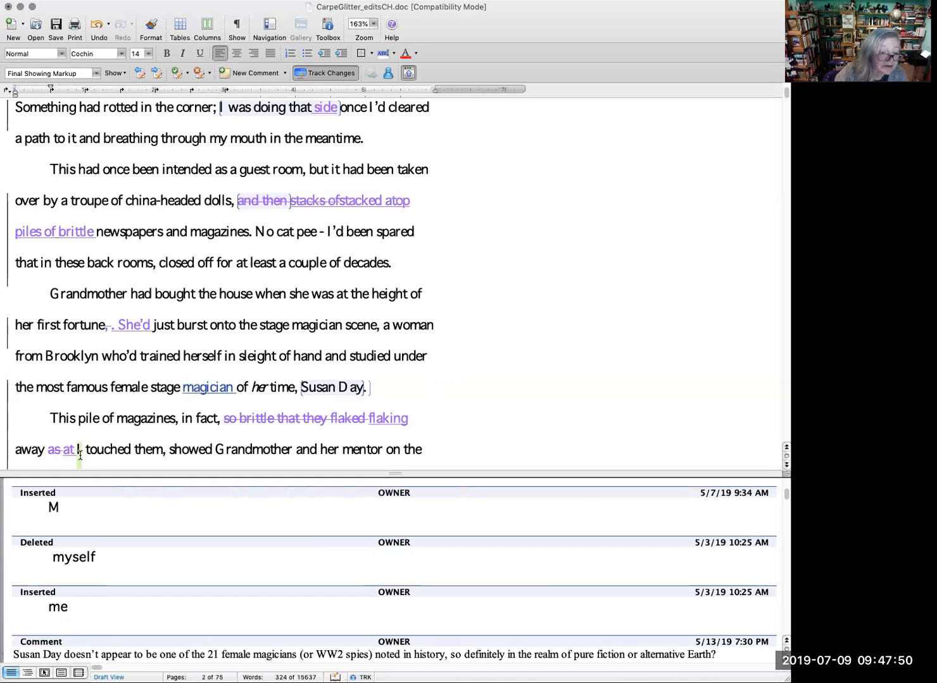
double_click(78, 450)
text(my)
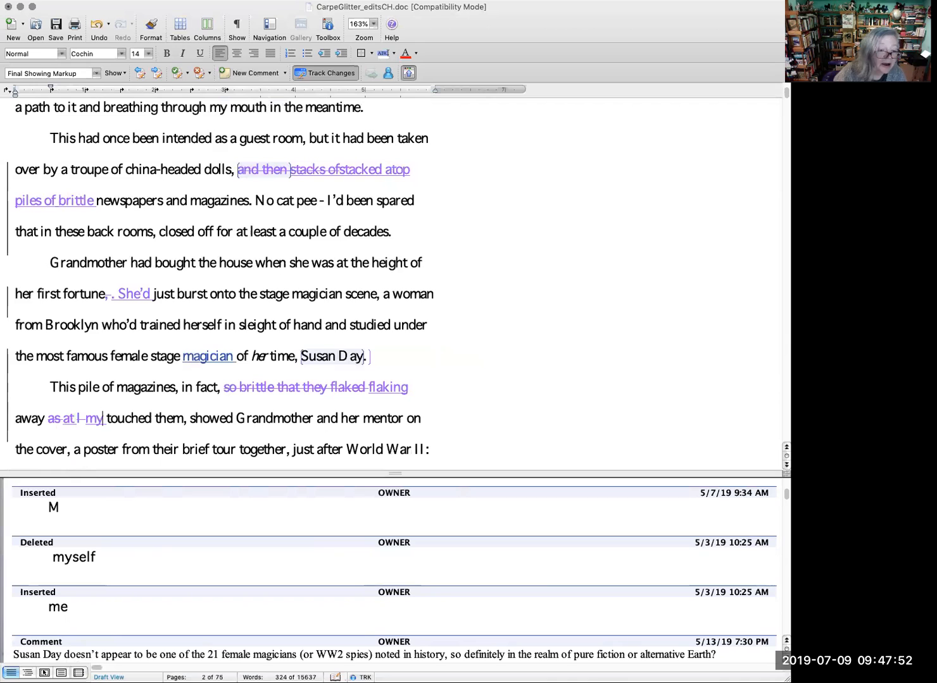
click(150, 418)
key(BackSpace)
key(BackSpace)
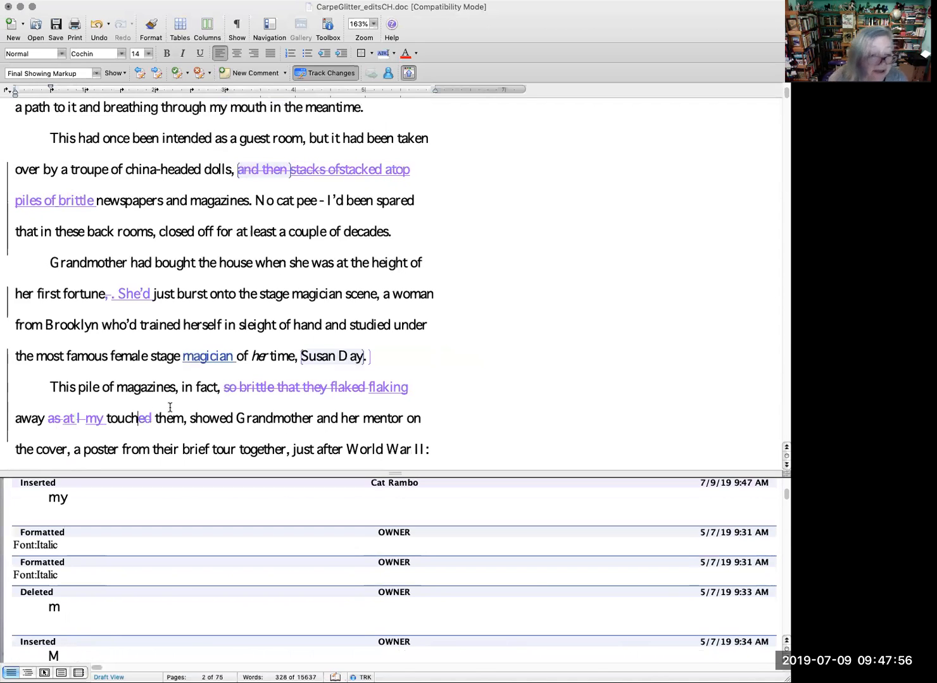
drag(180, 418, 147, 426)
key(BackSpace)
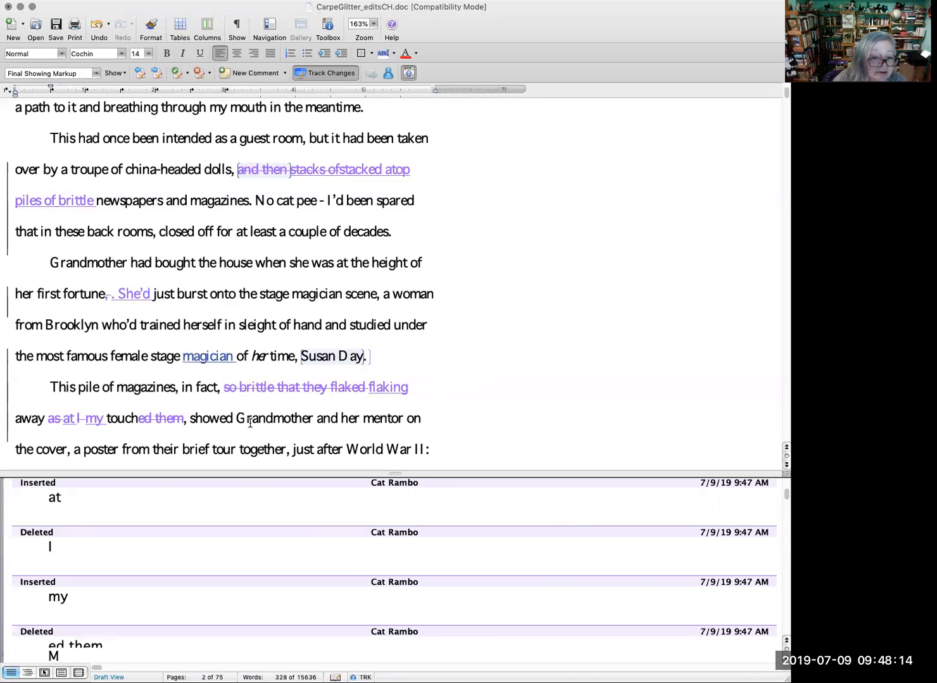
Step: Change "This pile" at the start of the magazines paragraph to "The nearest heap" as a tracked change
scroll(250, 422, down, 1)
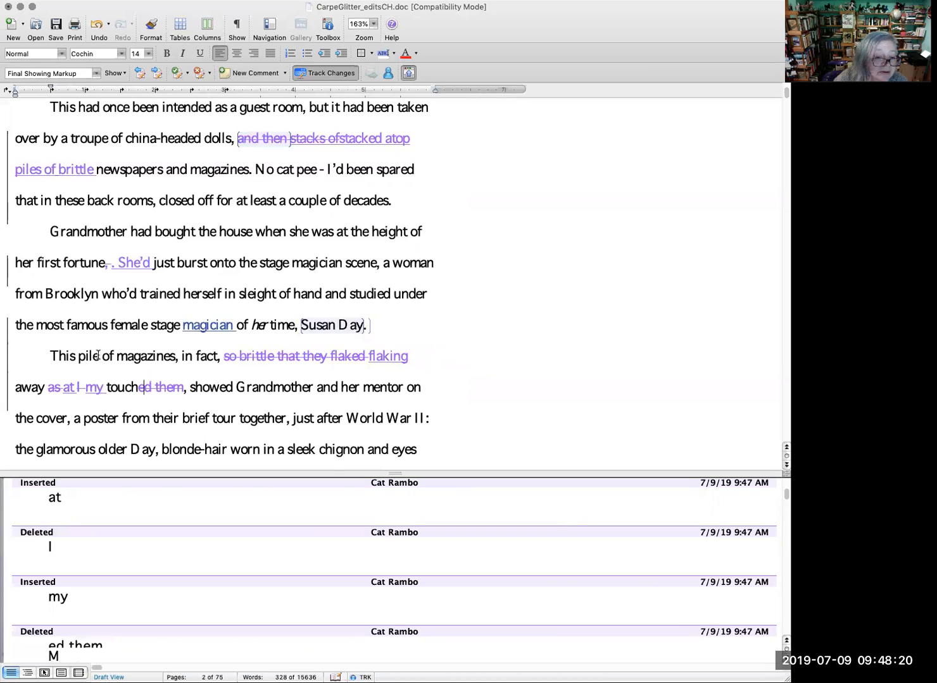
drag(98, 355, 66, 362)
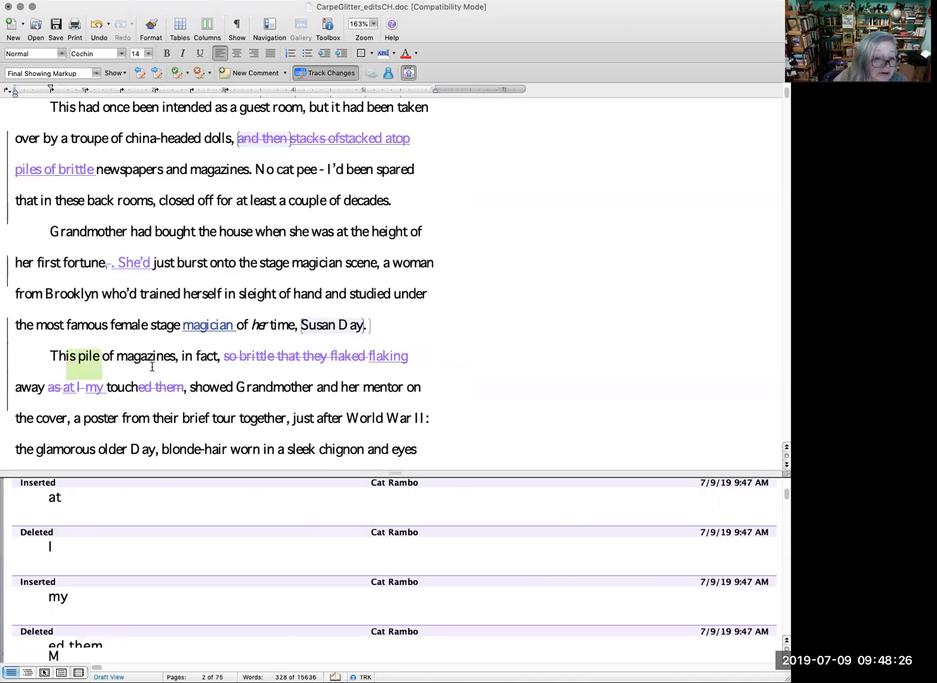
text(e neare)
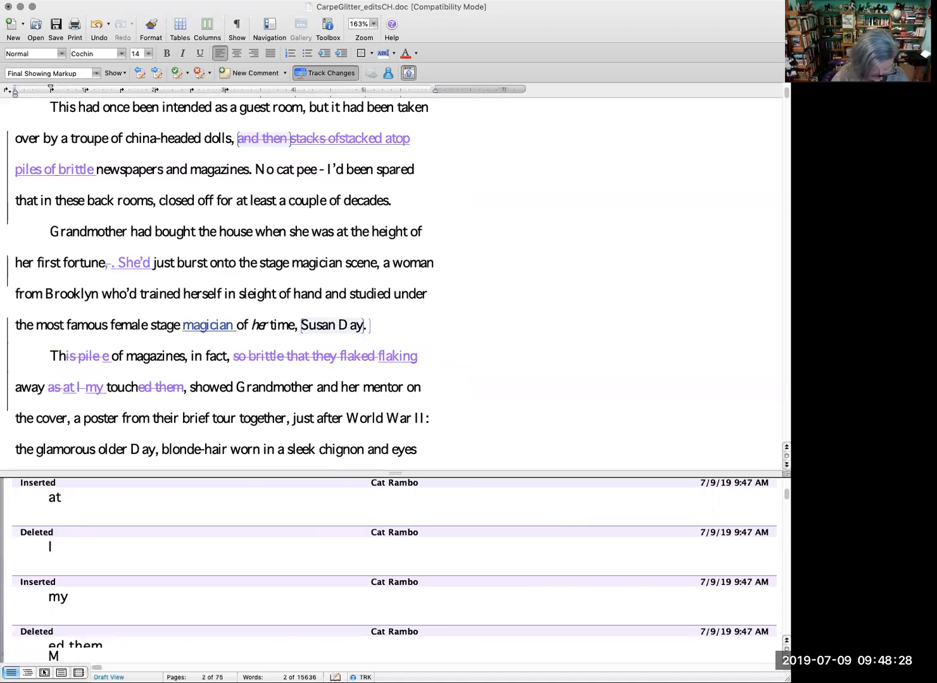
text(st heap)
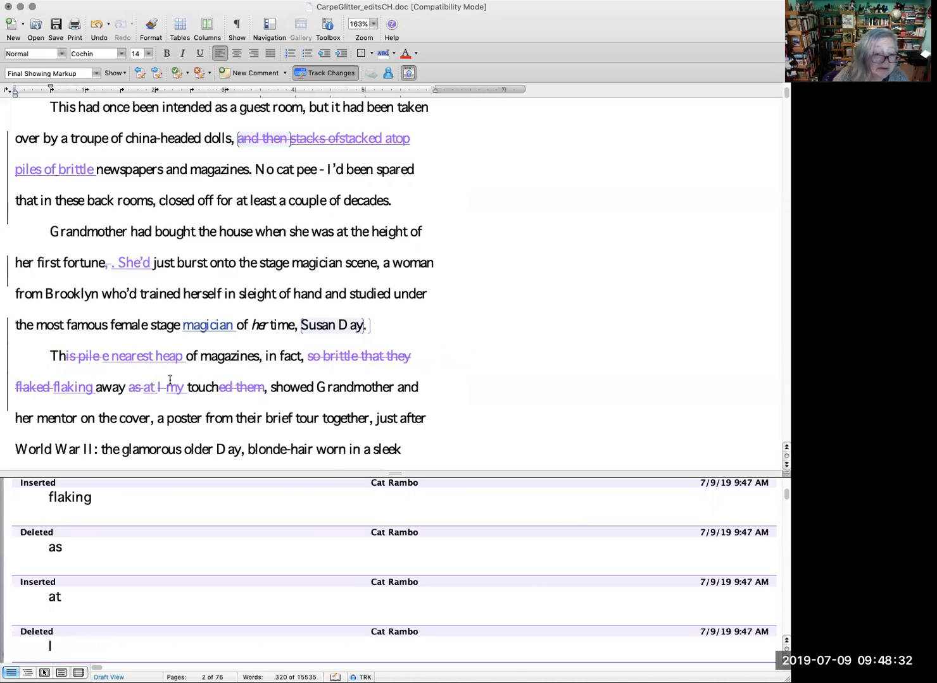
scroll(292, 365, down, 1)
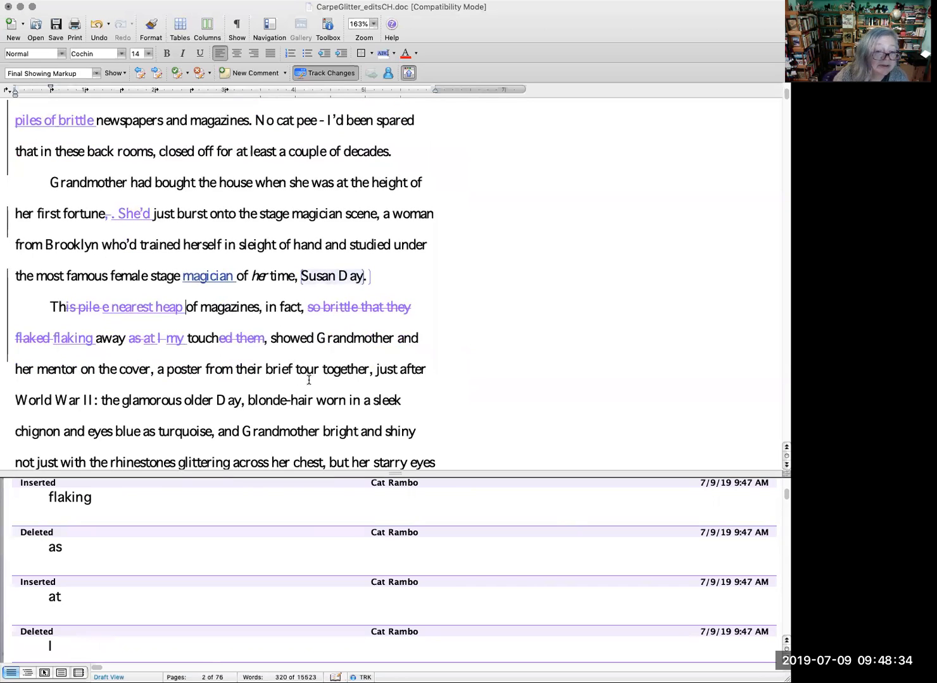
click(117, 369)
text(ir)
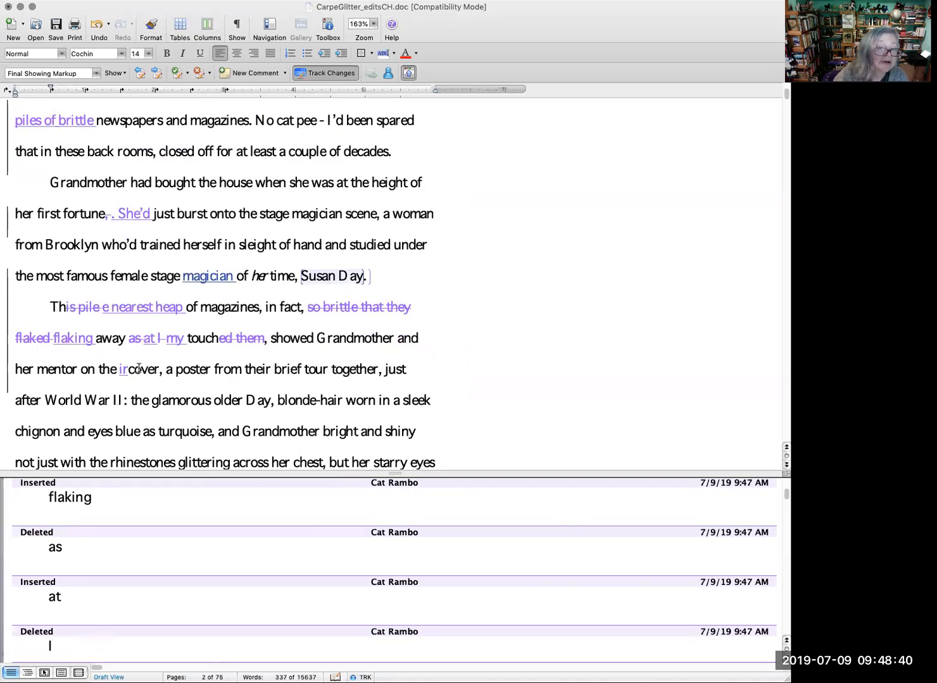
key(BackSpace)
key(BackSpace)
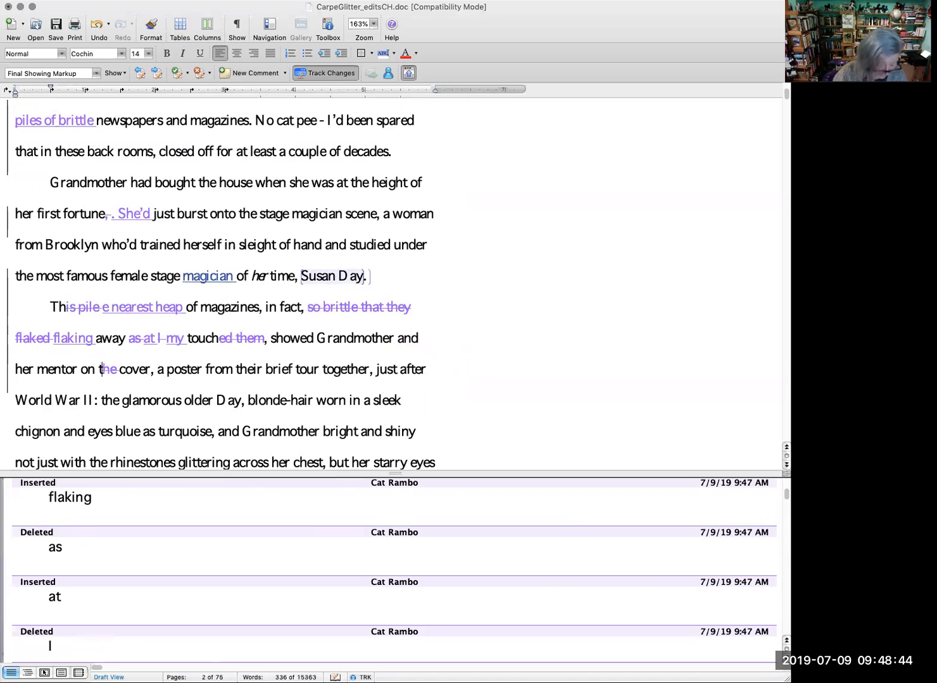
key(super+z)
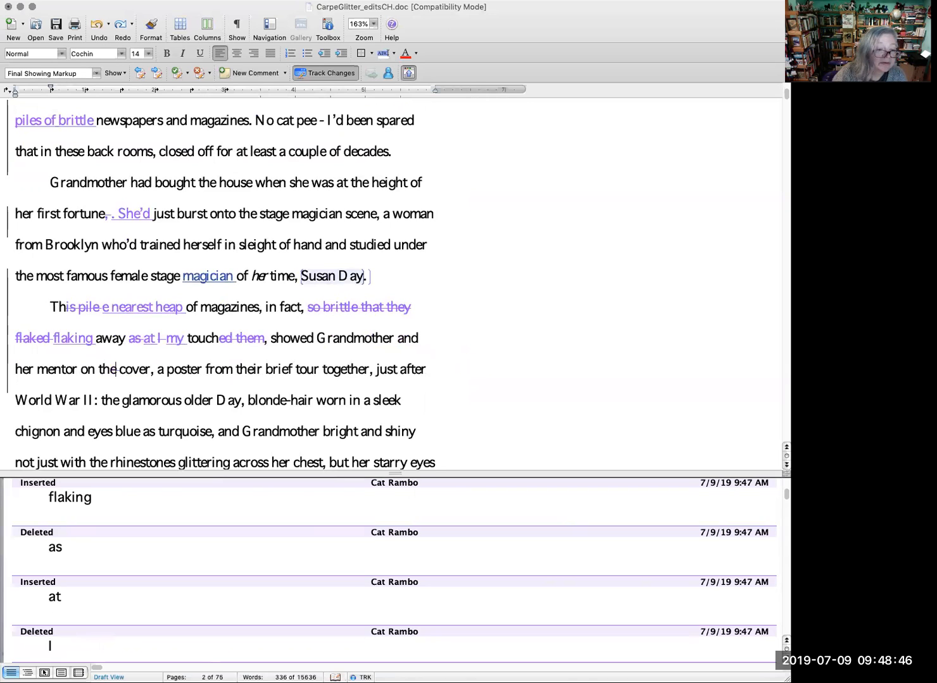
text(ir)
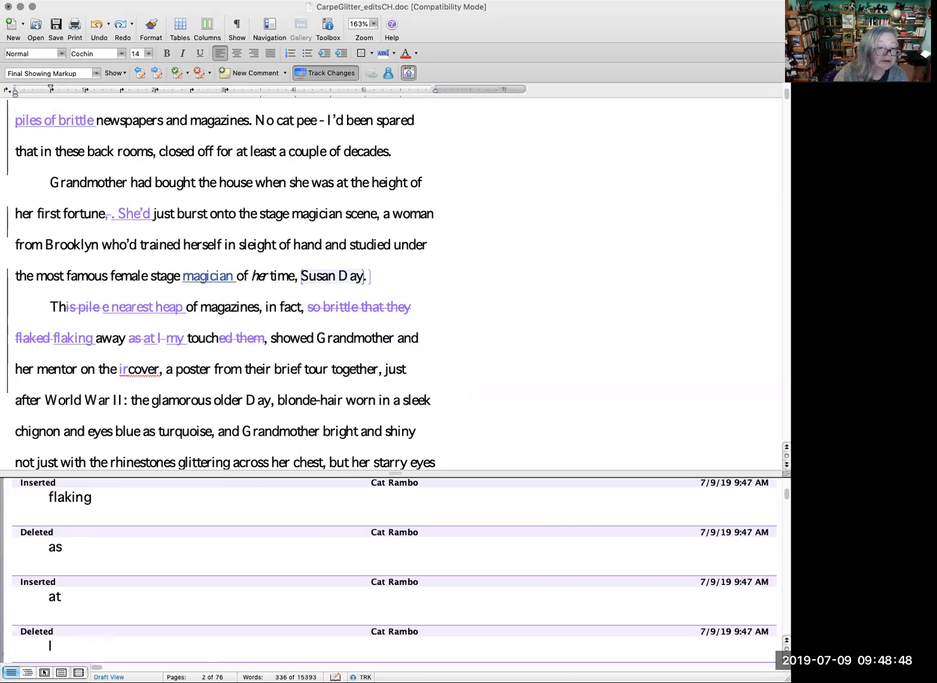
key(BackSpace)
key(BackSpace)
Step: Insert "uppermost" before "cover" in "her mentor on the cover" as a tracked change
text(upper)
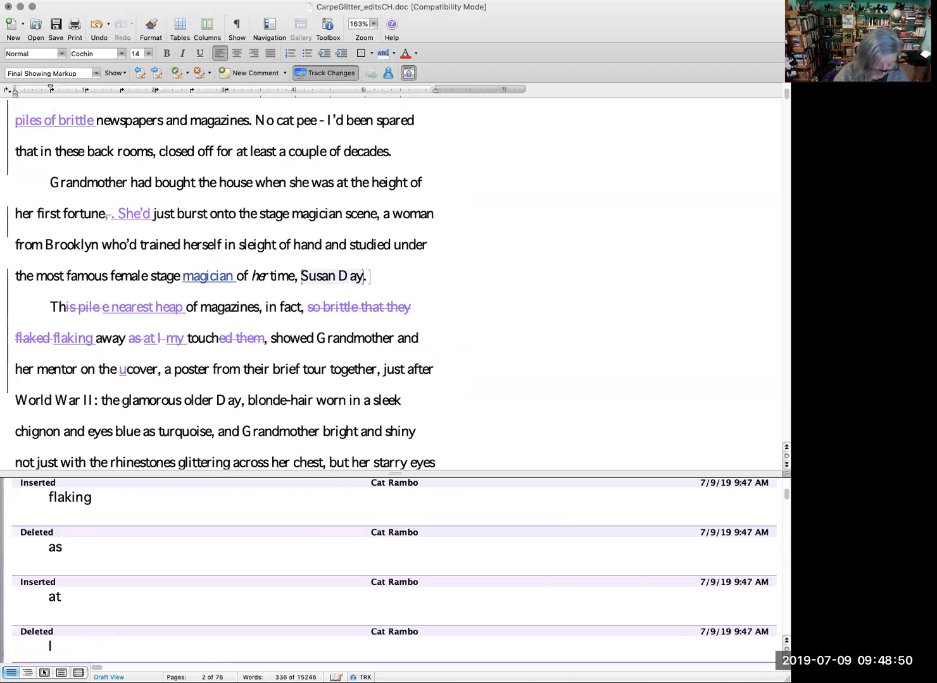
text(most)
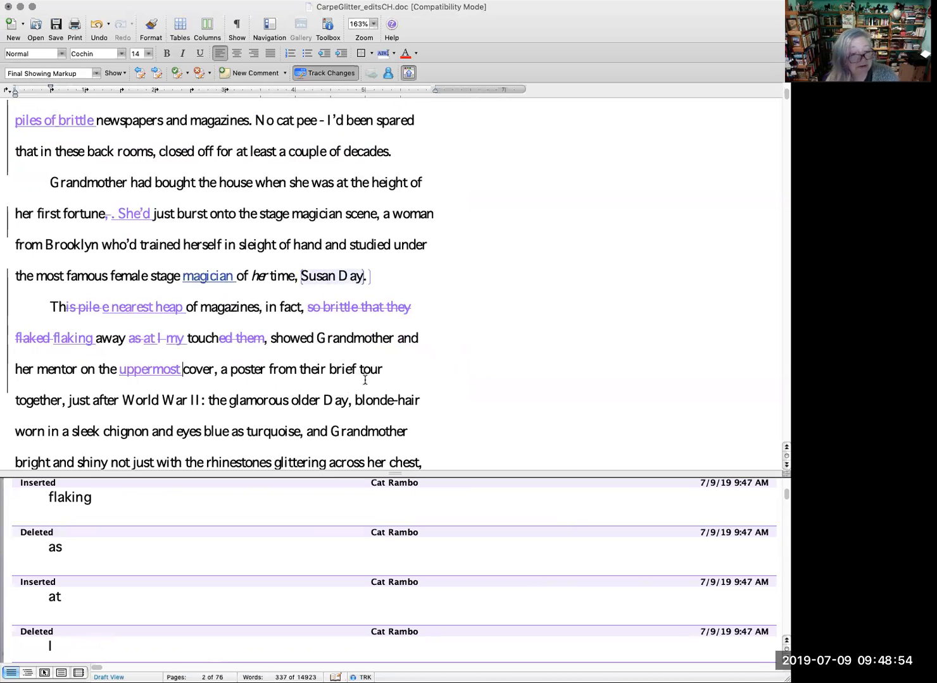
Step: Replace ": the g" after "World War II" with ". G" as a tracked change, starting a new sentence at "Glamorous"
scroll(379, 381, down, 2)
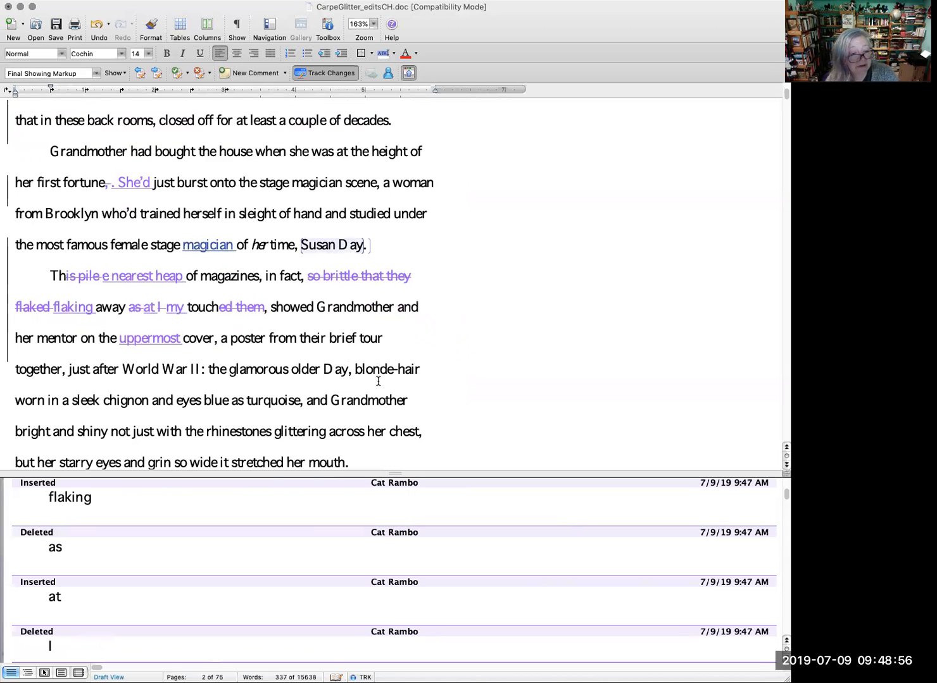
scroll(360, 400, down, 1)
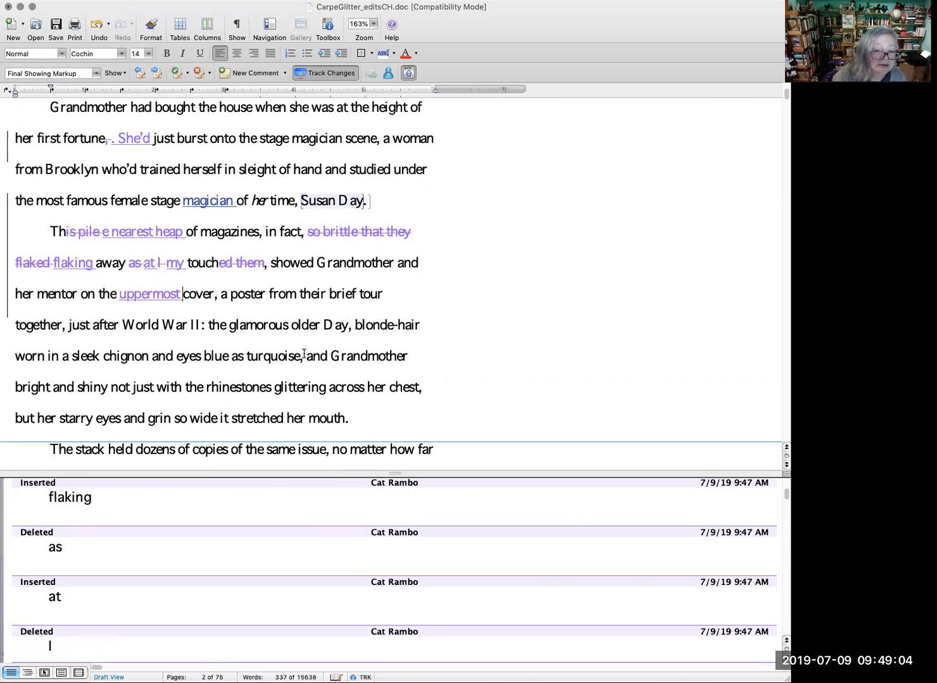
click(203, 324)
text(:)
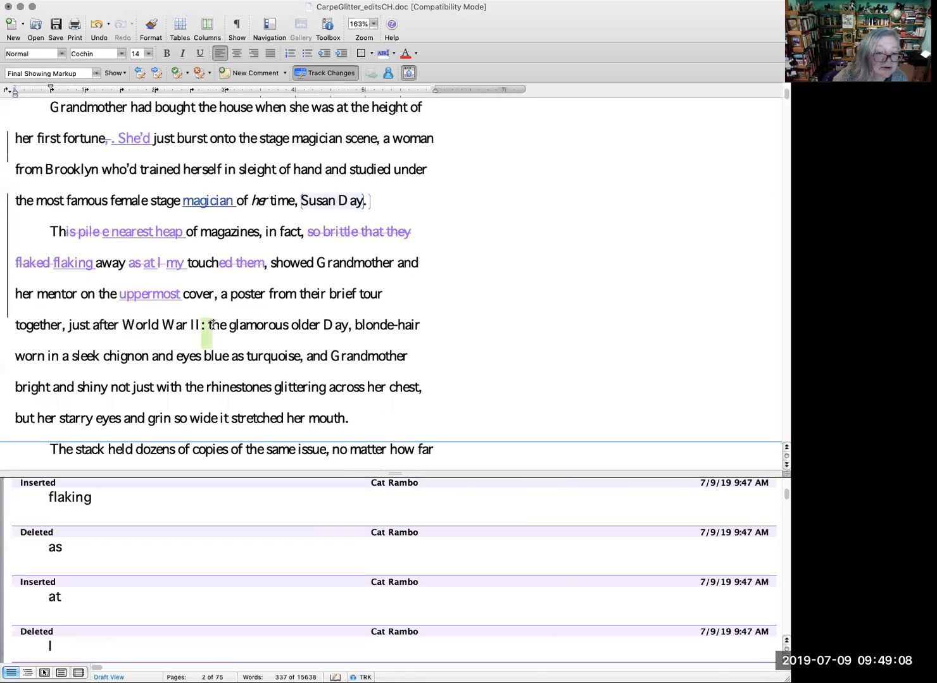
click(213, 324)
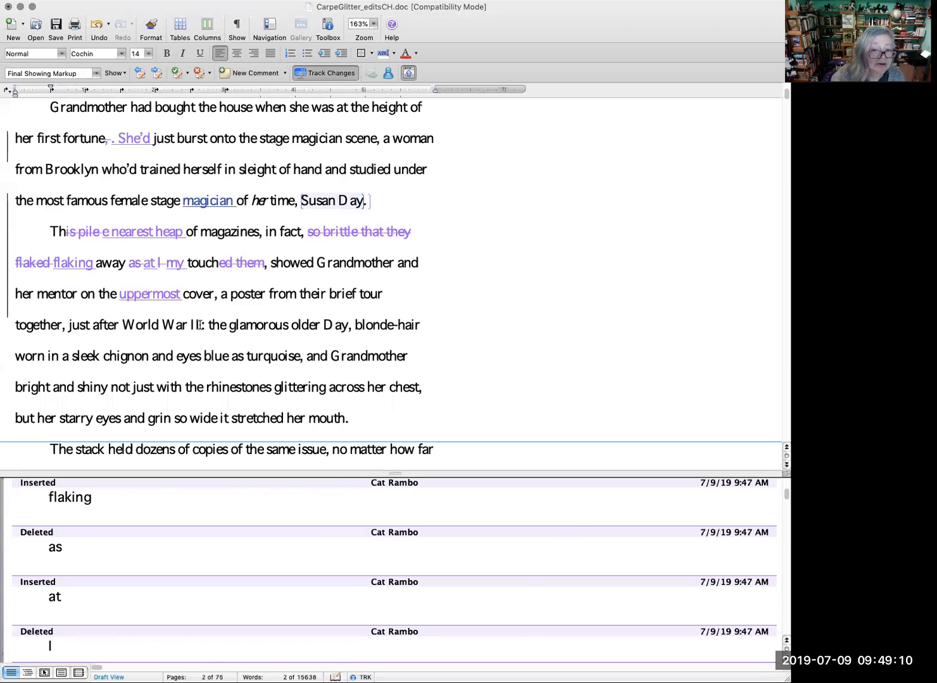
drag(200, 325, 234, 325)
text(. G)
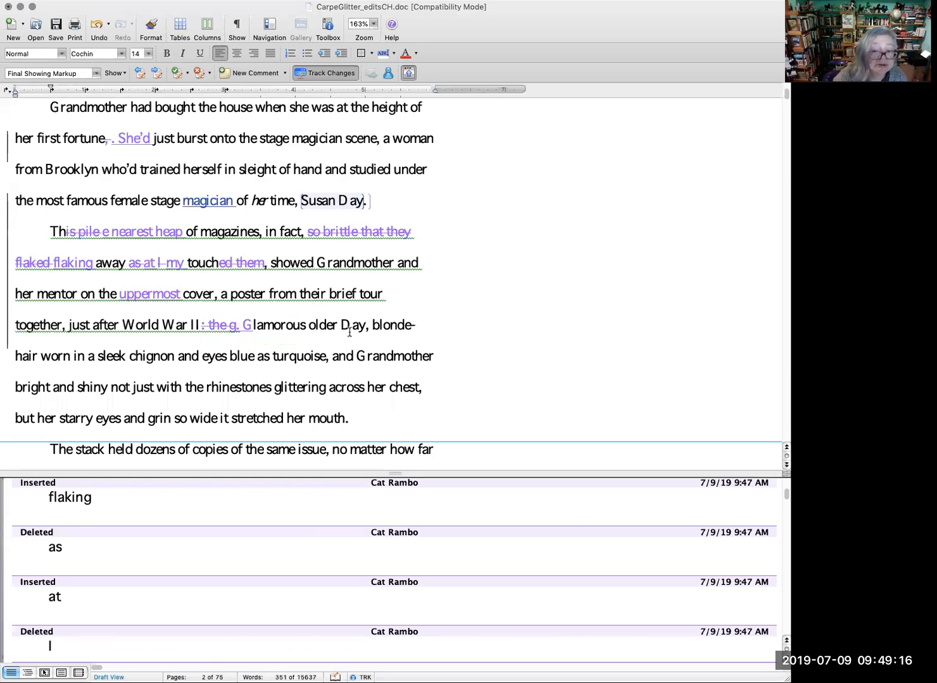
Step: Replace ", and" after "turquoise" with a period, and "with" before "the rhinestones" with "from", as tracked changes
drag(352, 356, 327, 358)
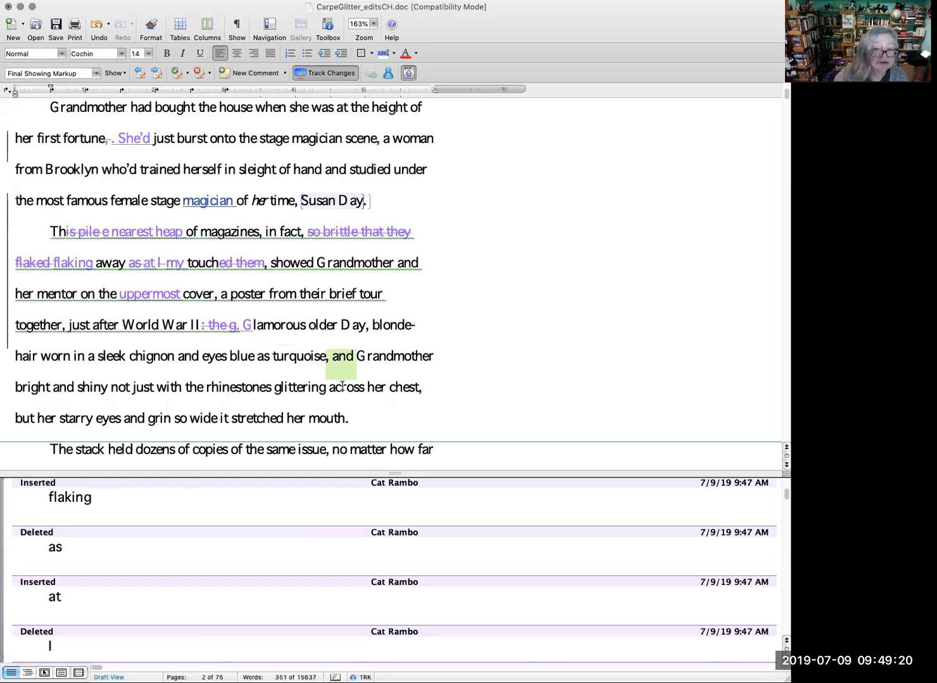
key(BackSpace)
text(.)
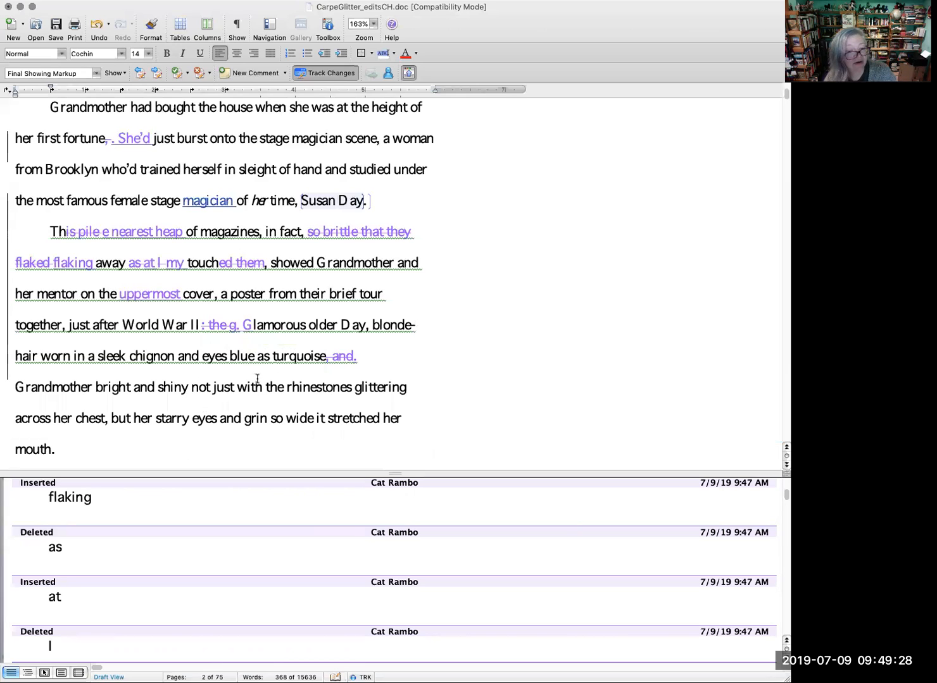
drag(261, 387, 237, 388)
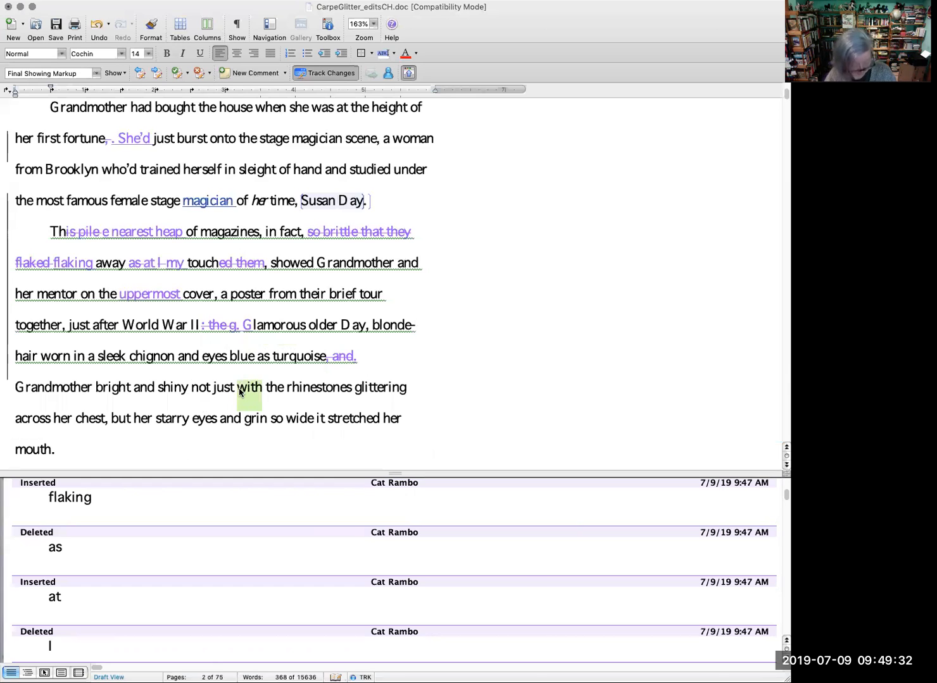
text(from)
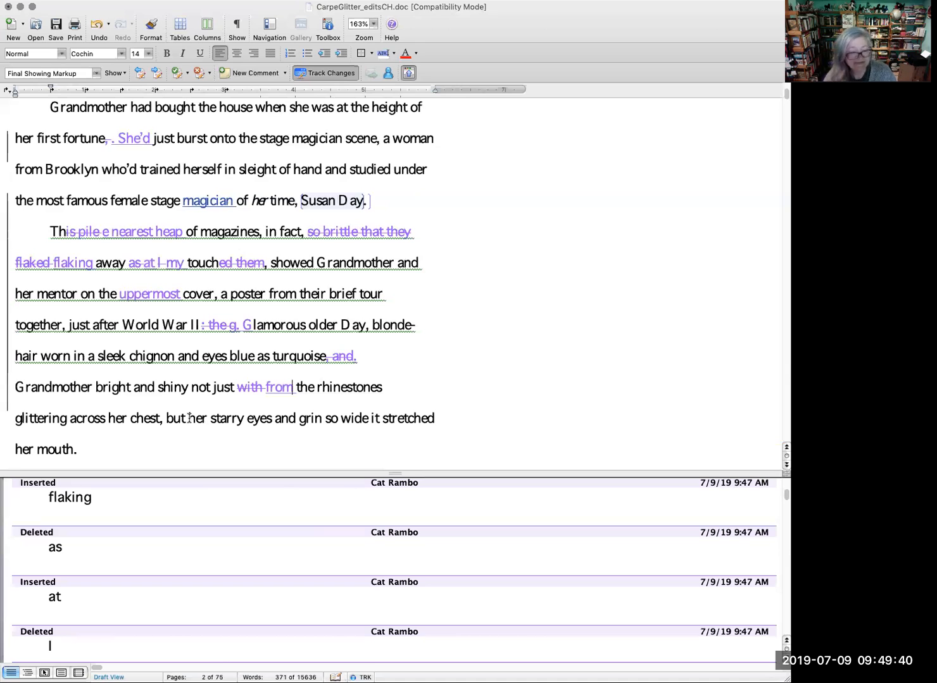
Step: Delete "her" before "starry eyes" and replace the space after "starry" with a hyphen, as tracked changes
scroll(236, 402, down, 1)
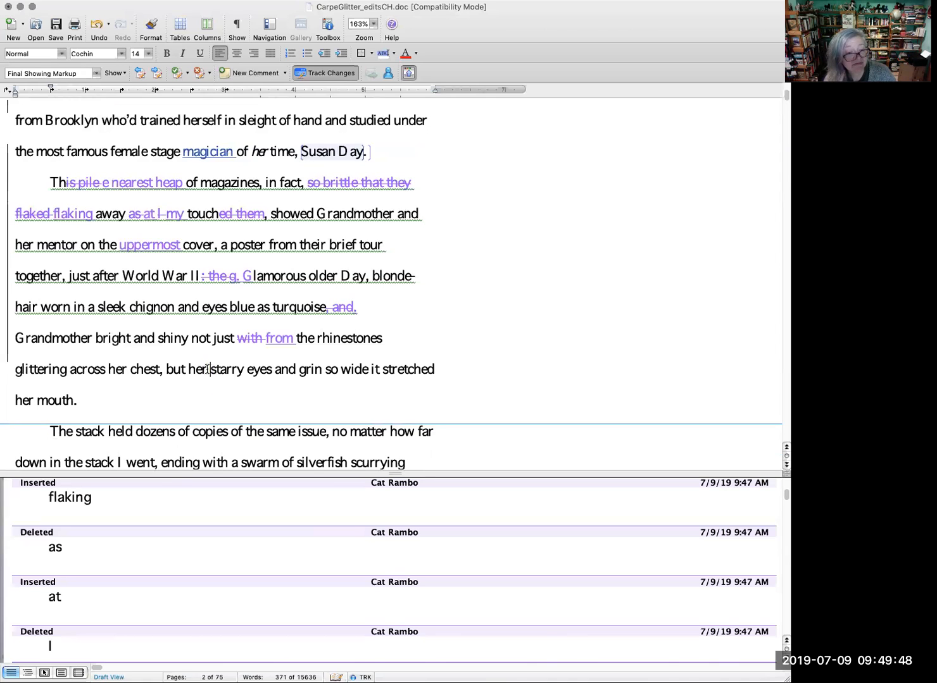
drag(208, 369, 190, 370)
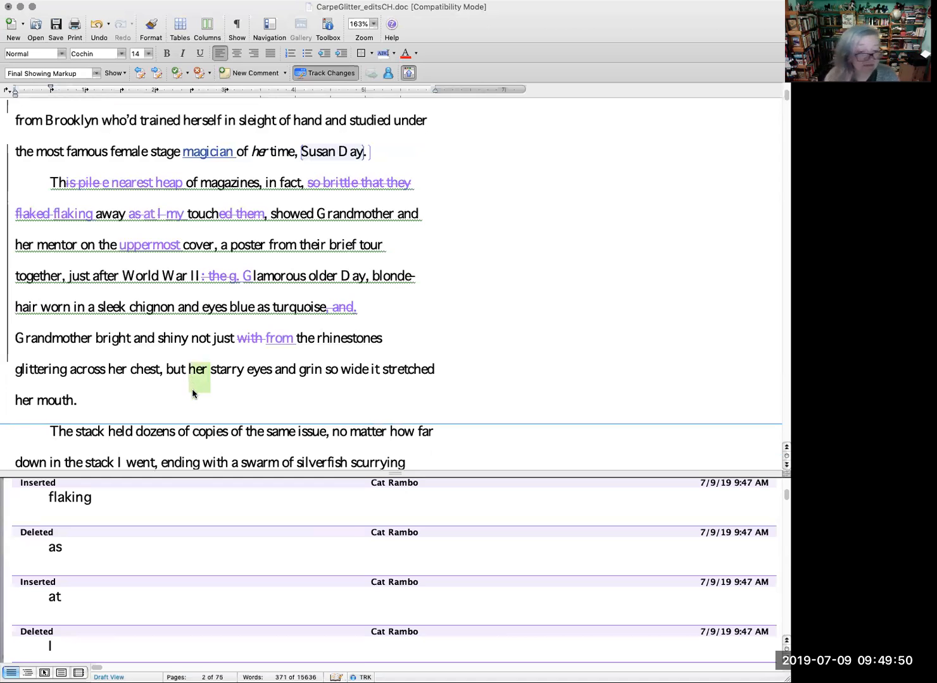
key(BackSpace)
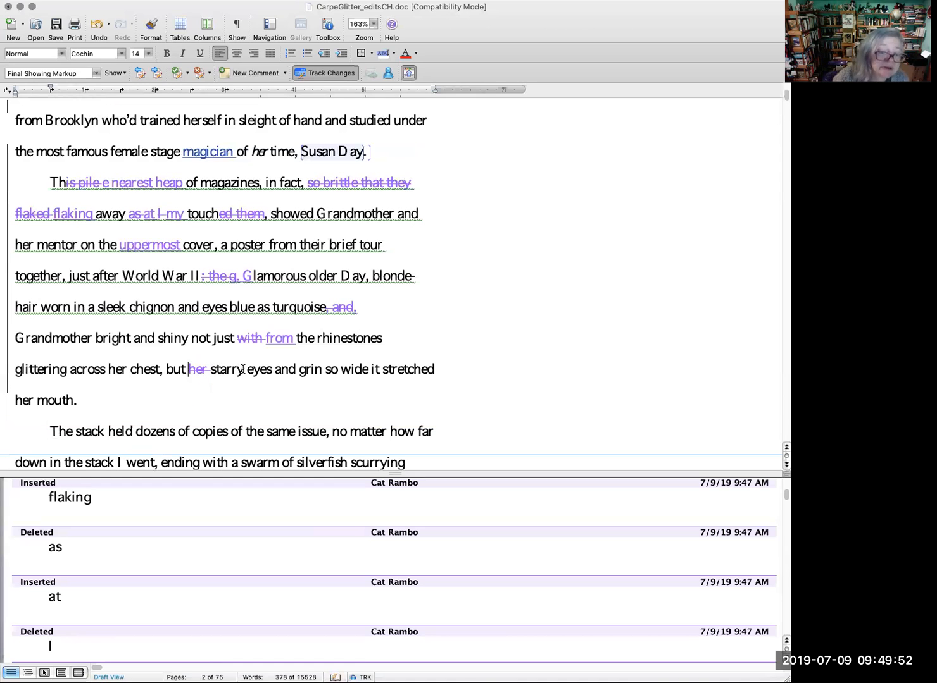
click(246, 370)
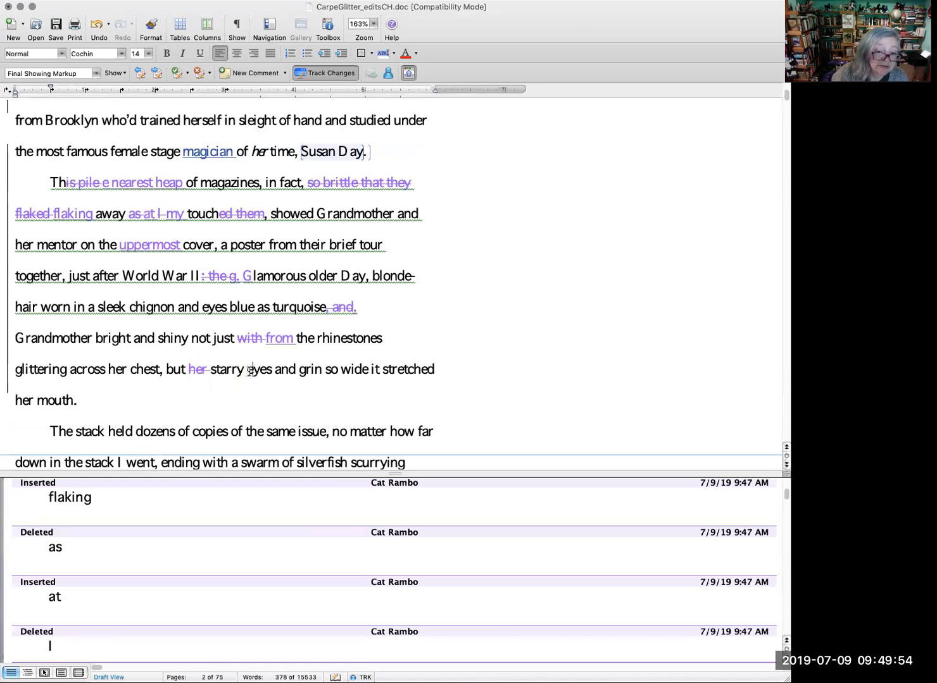
key(BackSpace)
text(-)
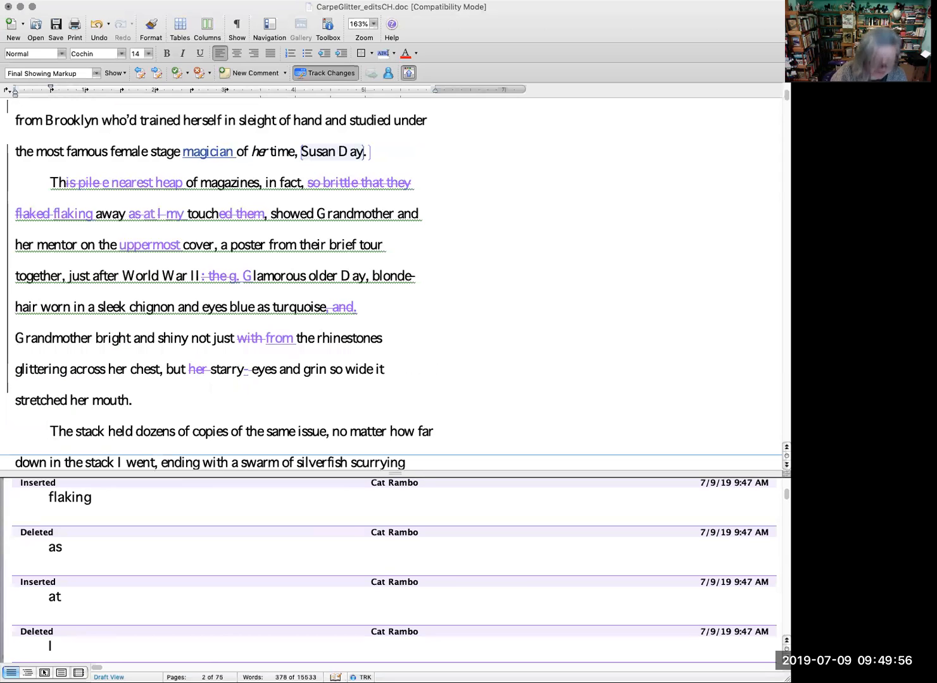
Step: Replace "eyes and" before "grin so wide" with "eyed," as a tracked change
double_click(274, 375)
text(eyesd)
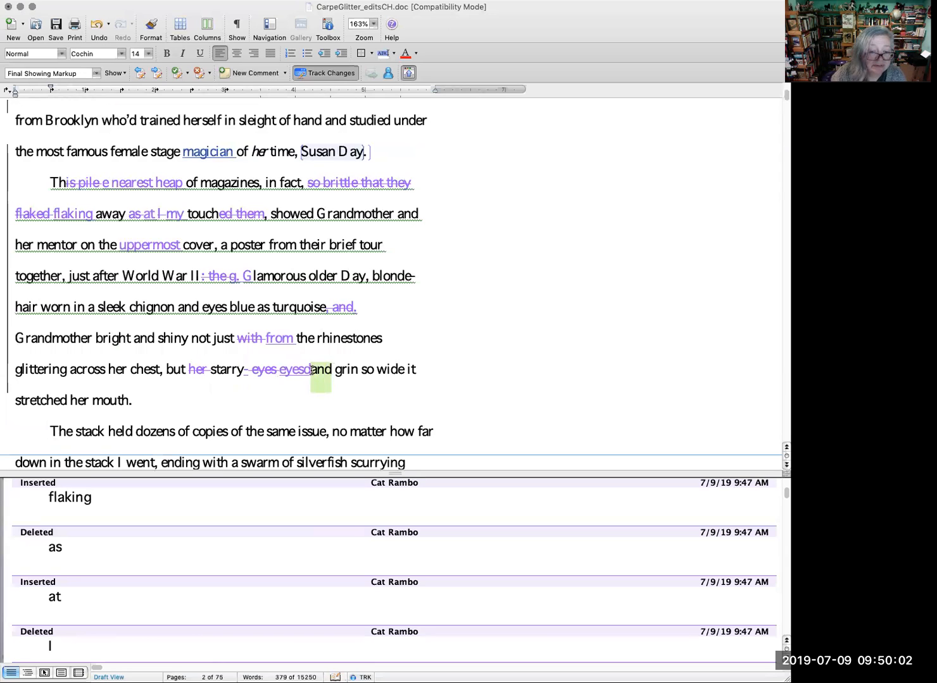
double_click(313, 372)
text(,)
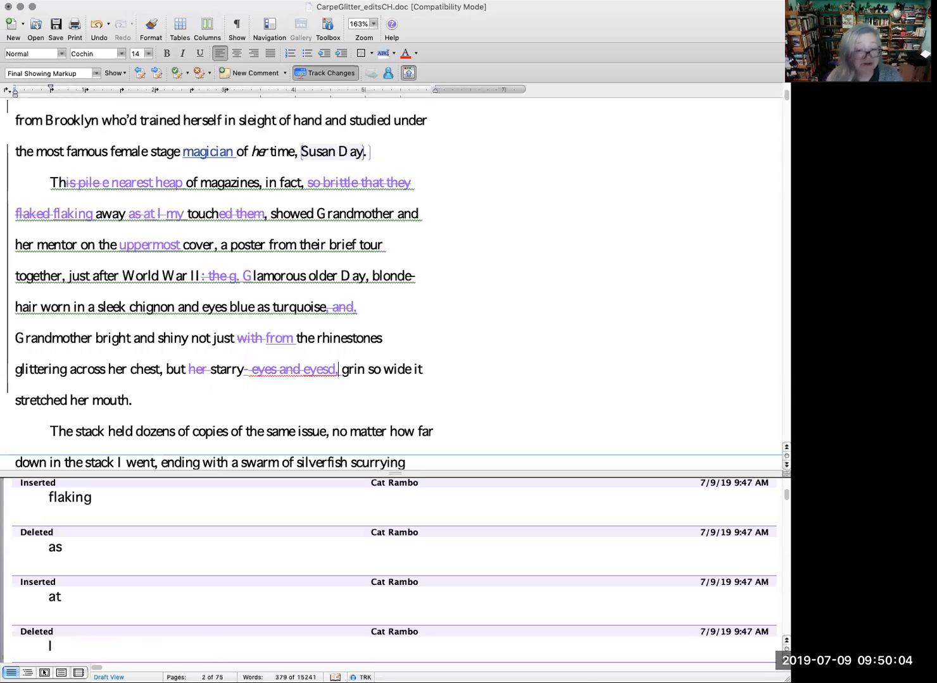
click(335, 371)
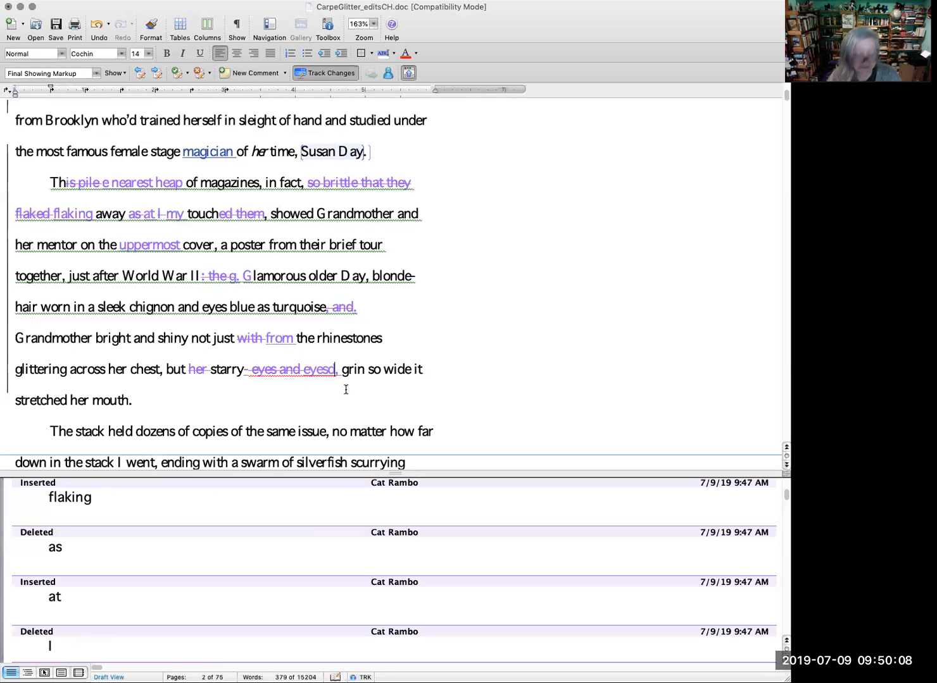
key(BackSpace)
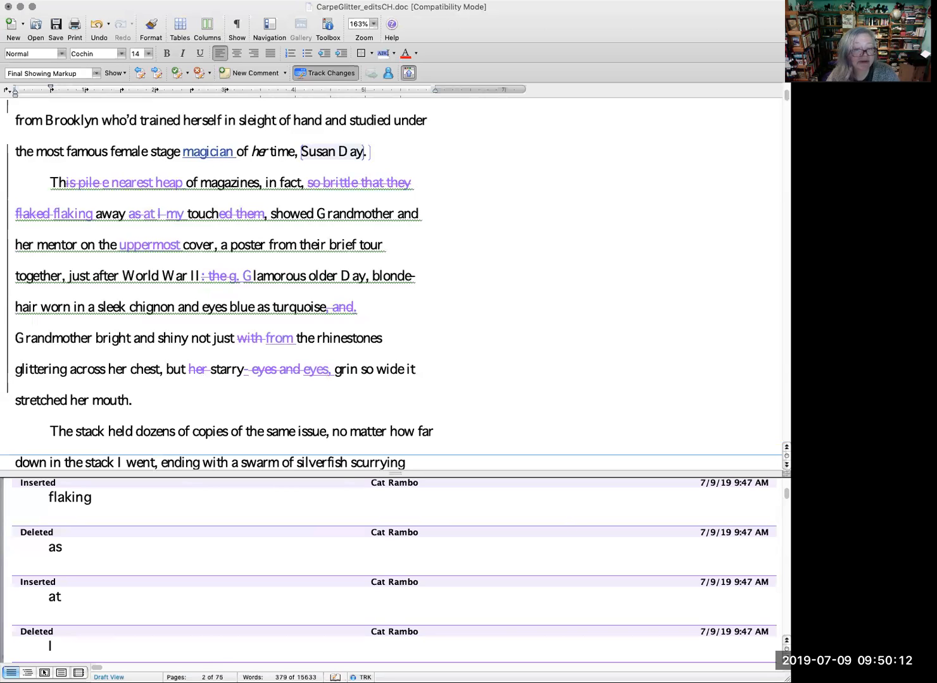
key(BackSpace)
text(d)
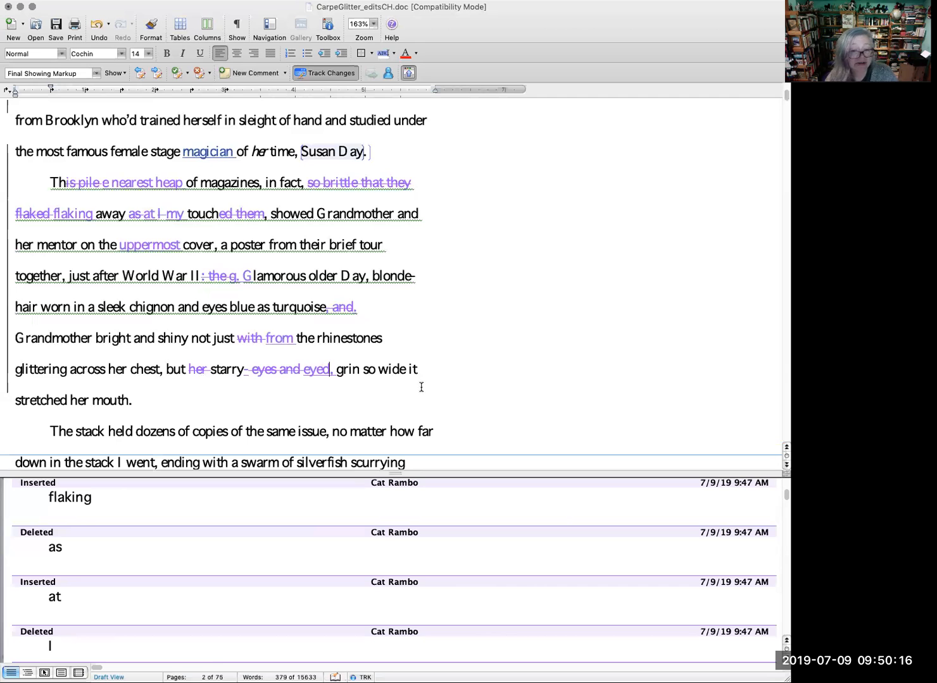
Step: Delete "in the stack" after "no matter how far down" as a tracked change
scroll(448, 386, down, 2)
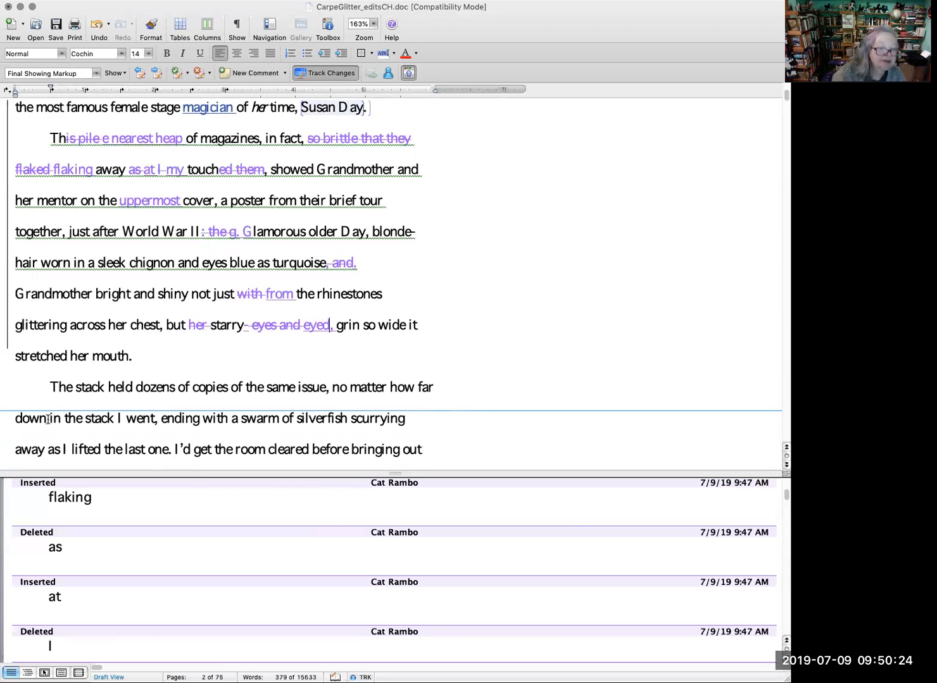
drag(50, 418, 112, 419)
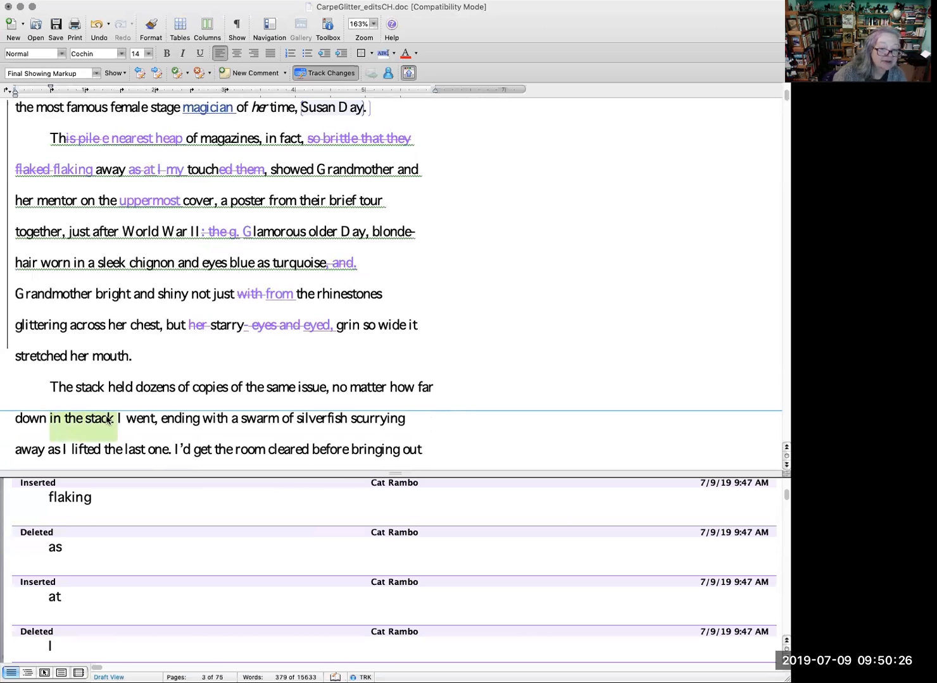
key(BackSpace)
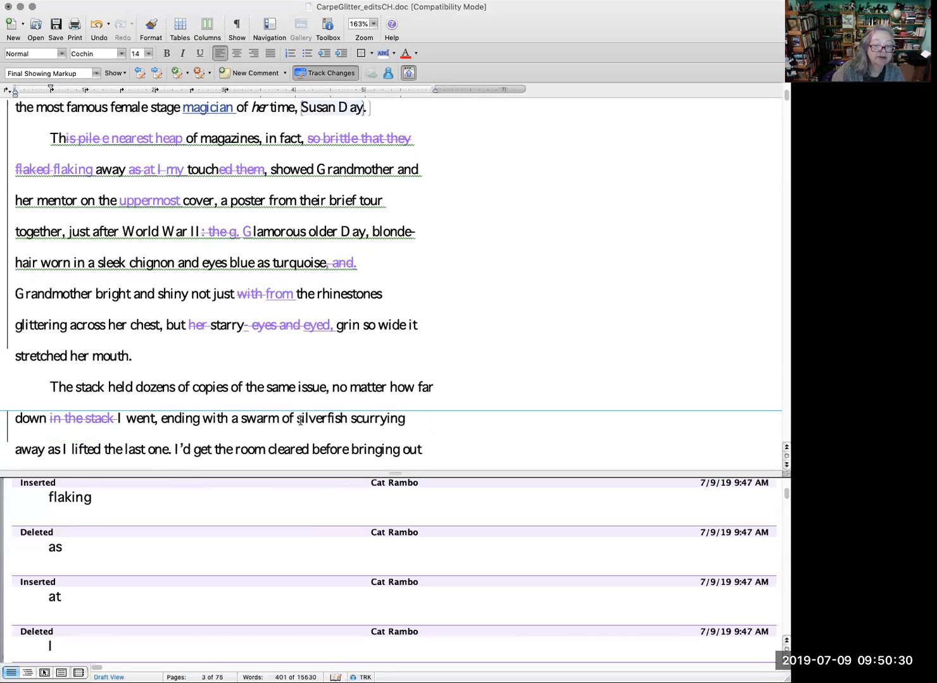
Step: Replace ", ending with a" after "I went" with ". A", and "scurrying" with "scurryied", as tracked changes
click(157, 419)
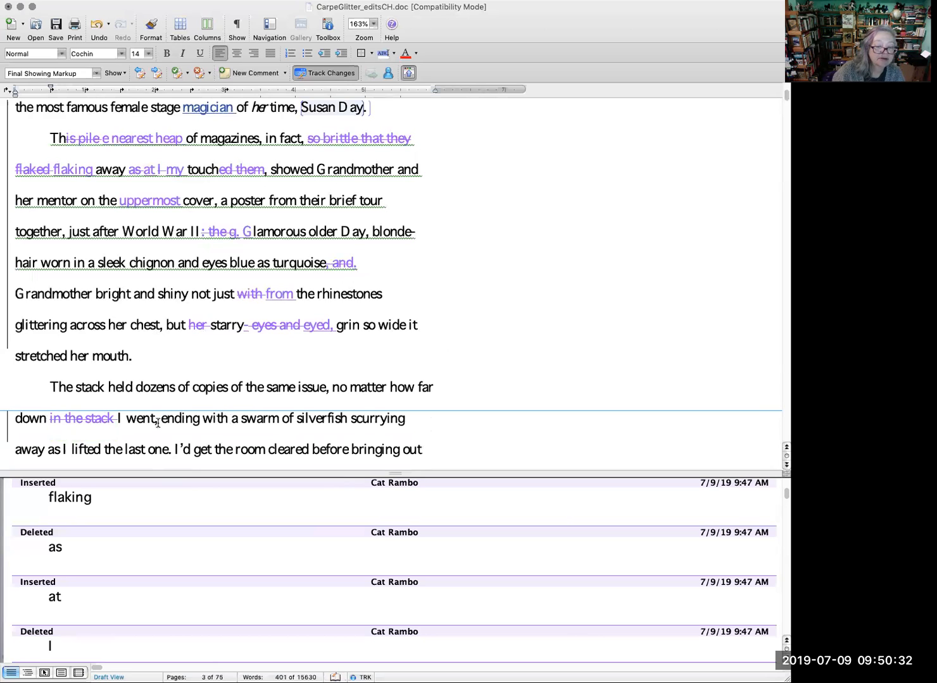
key(Delete)
text(.)
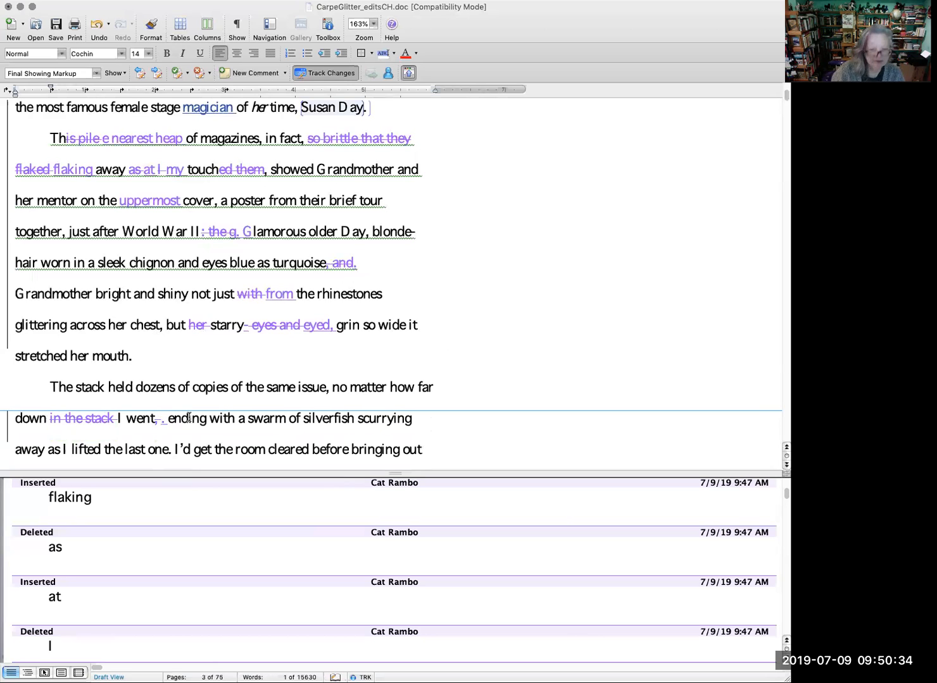
drag(170, 417, 247, 422)
text(A)
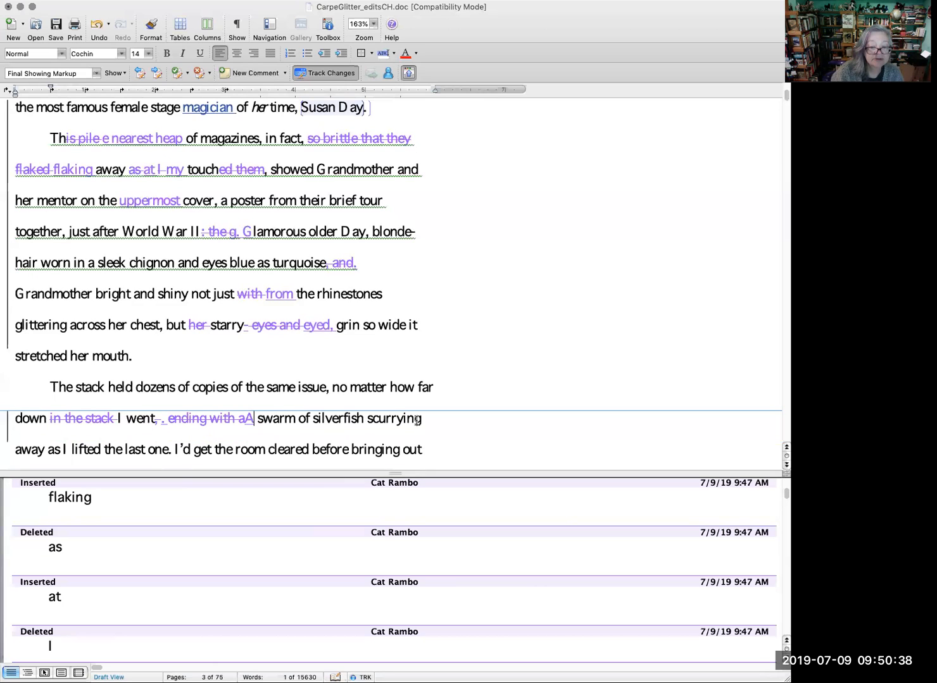
drag(422, 420, 408, 423)
text(ied)
Step: Replace "Confetti" at the start of the paragraph after "onslaught" with "Yellowed confetti" as a tracked change
scroll(469, 429, down, 1)
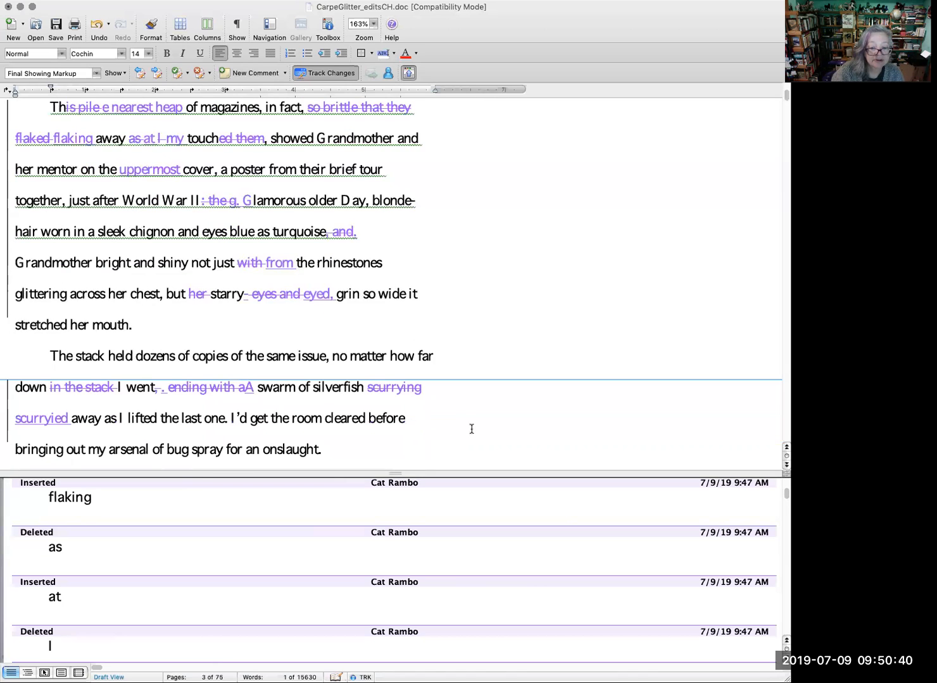
scroll(464, 431, down, 3)
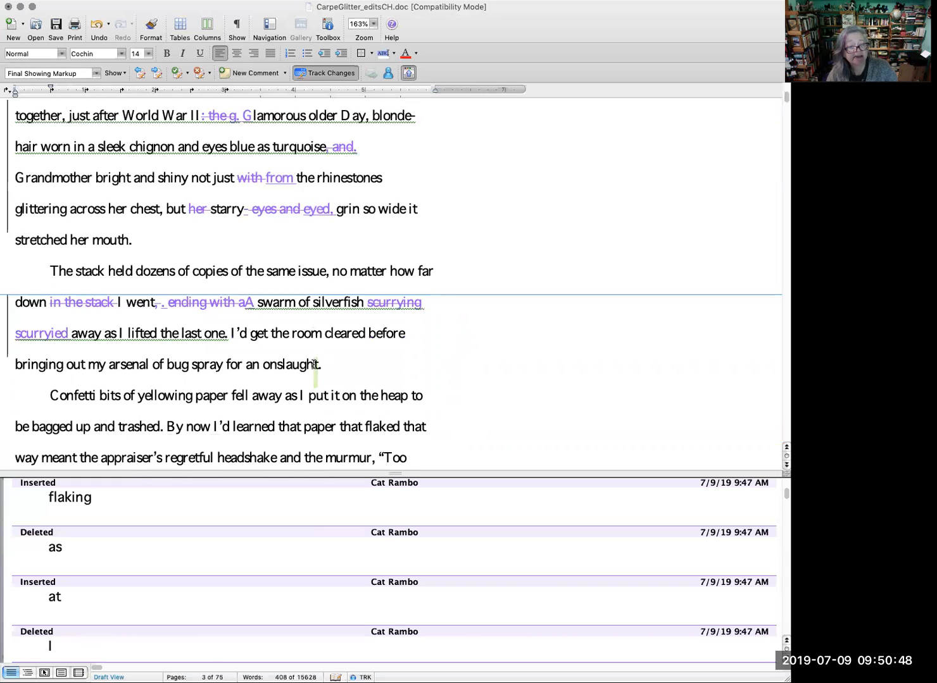
click(107, 400)
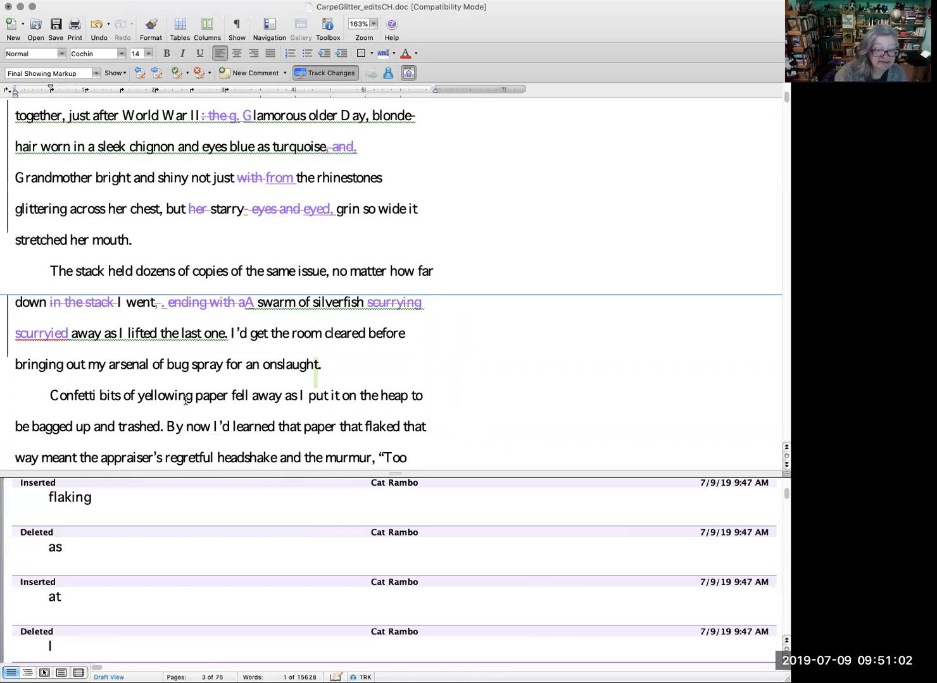
double_click(53, 396)
text(Y confetti)
key(Delete)
text(ellowed )
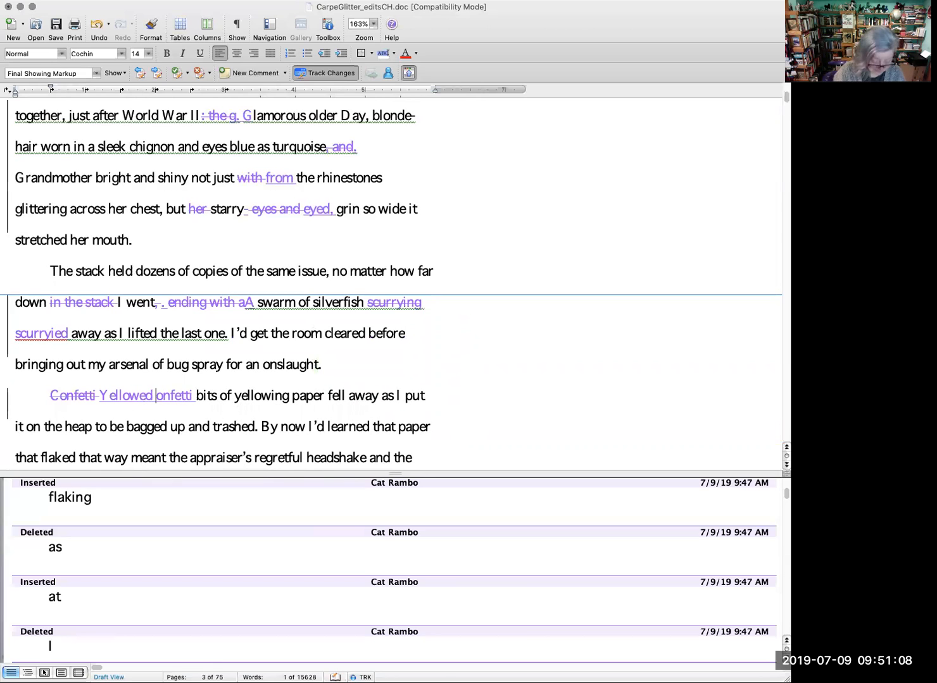
text(c)
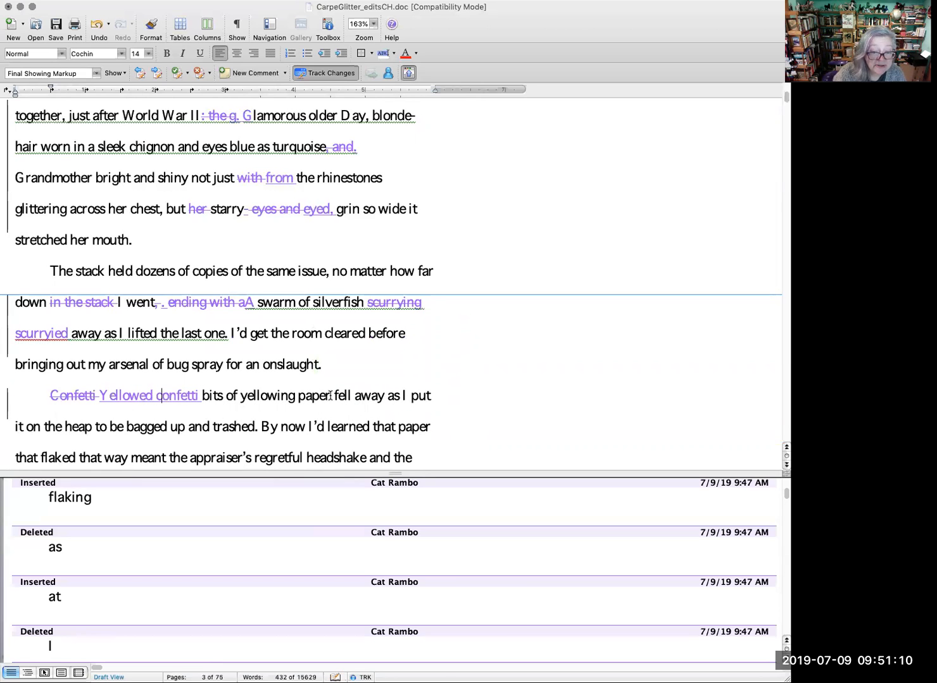
Step: Delete "of yellowing paper" after "Yellowed confetti bits" as a tracked change
drag(330, 396, 254, 395)
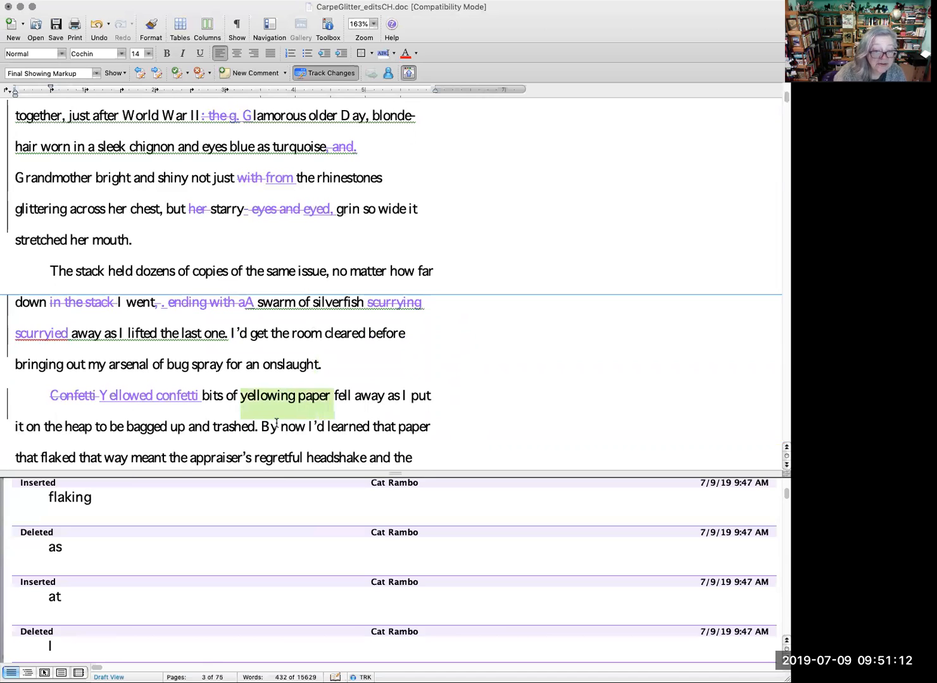
key(BackSpace)
key(BackSpace)
key(BackSpace)
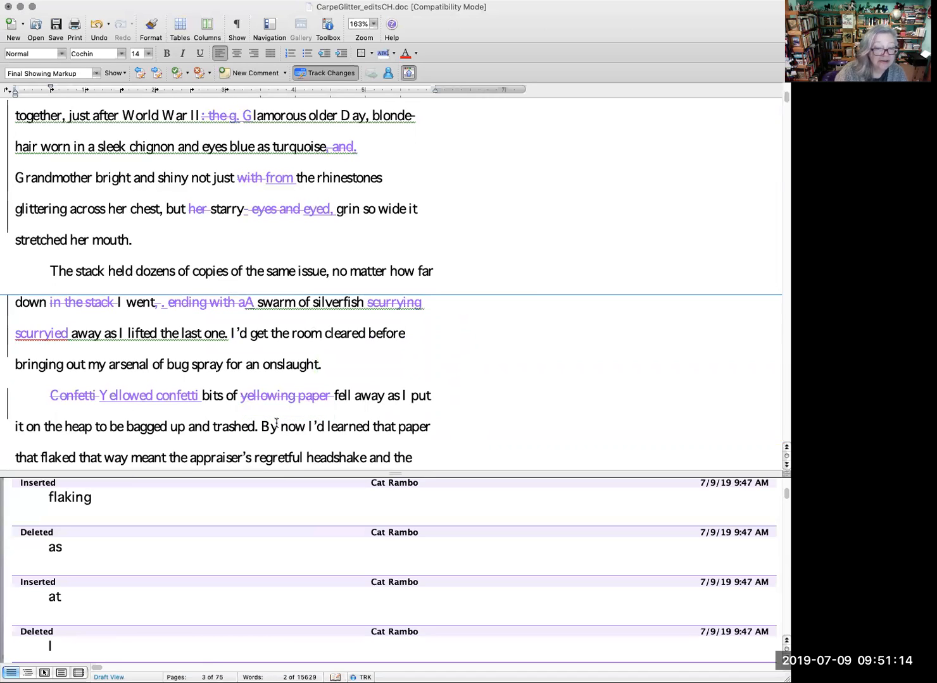
key(BackSpace)
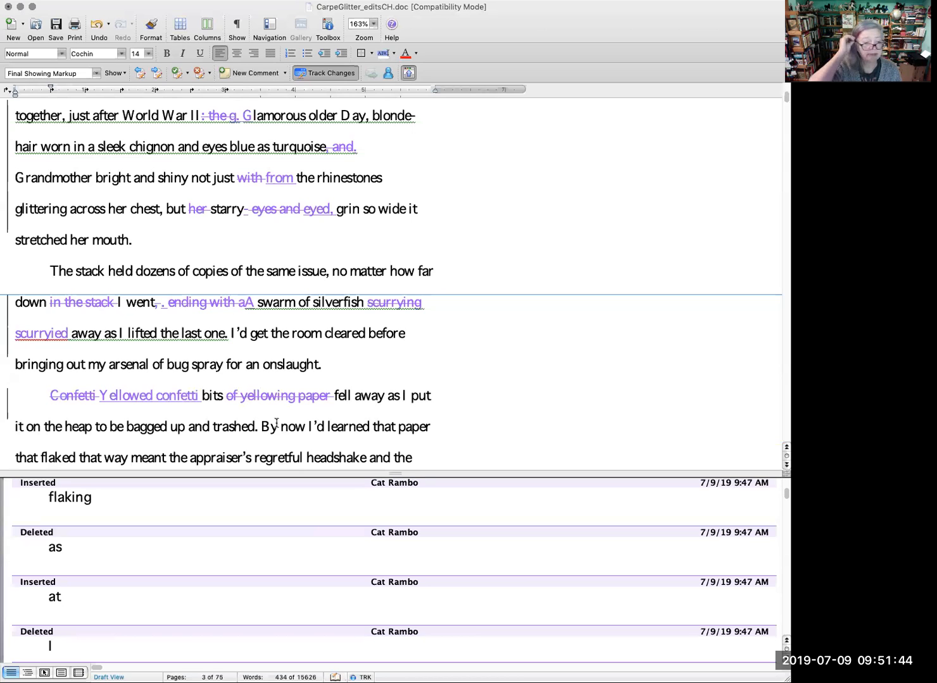
Step: Accept the copyeditor's inserted capital "M" in "one for Mother" in the paragraph about the sorted piles
scroll(304, 397, down, 3)
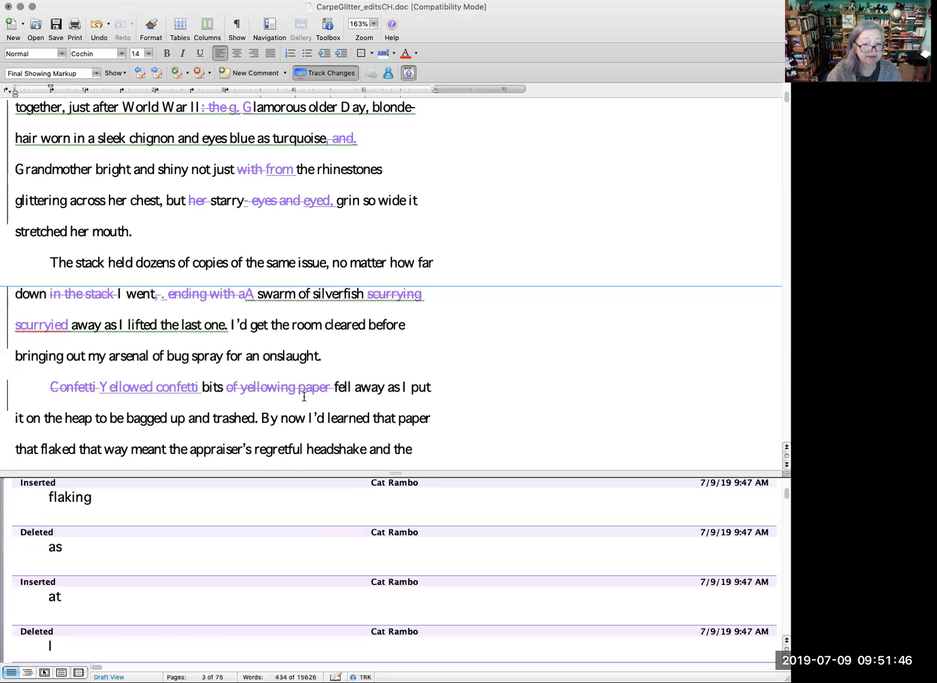
scroll(303, 398, down, 1)
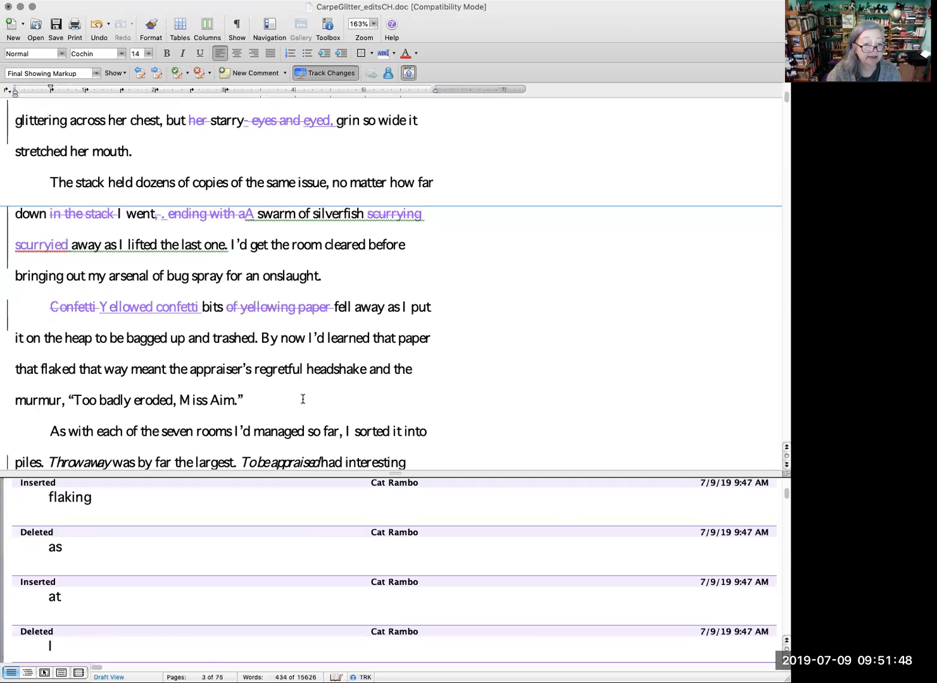
scroll(304, 395, down, 1)
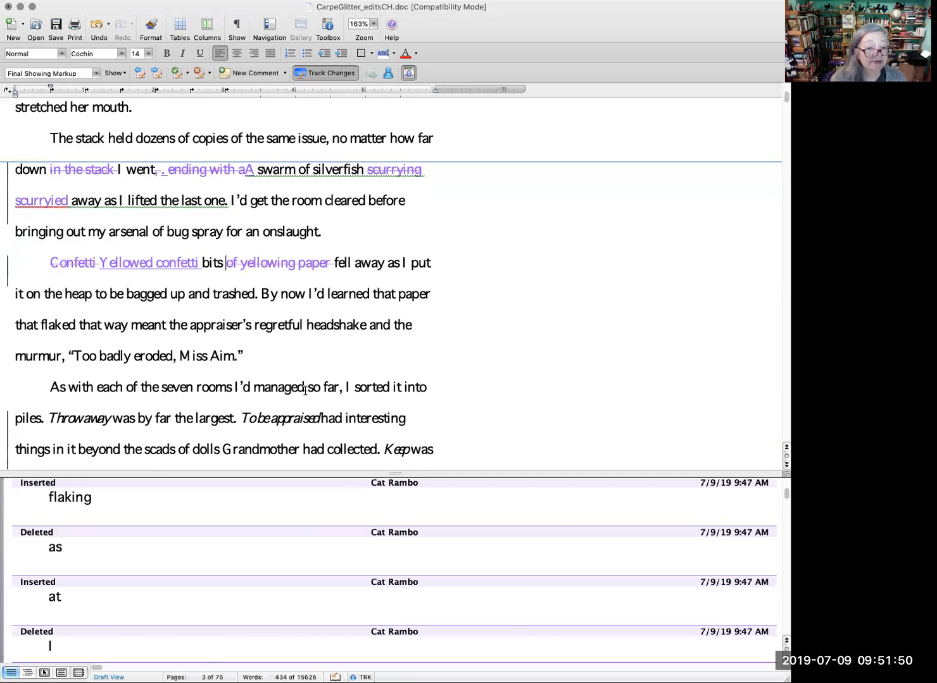
scroll(304, 390, down, 1)
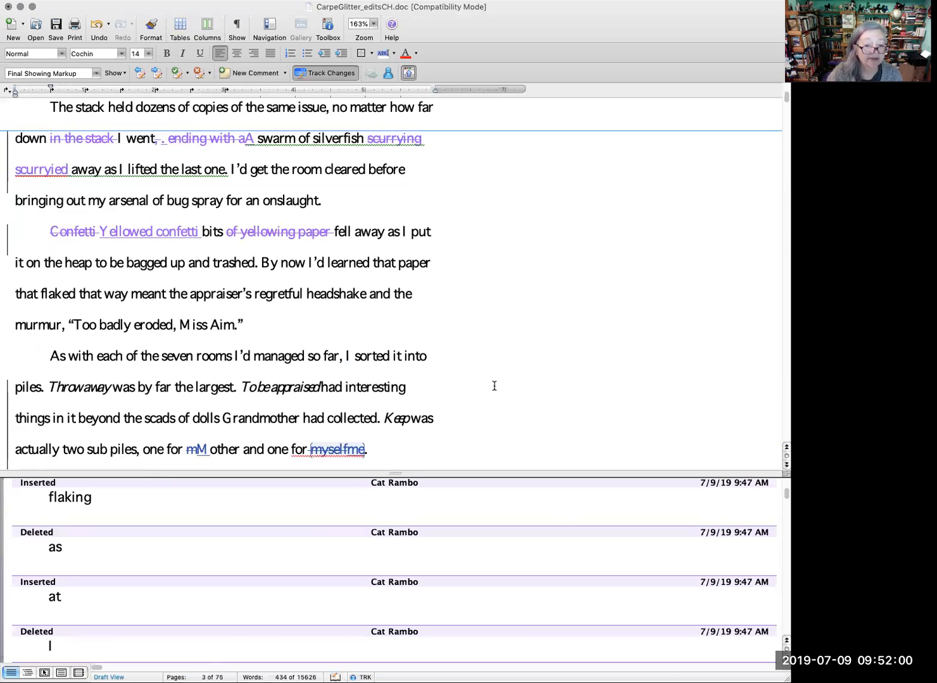
scroll(481, 394, down, 2)
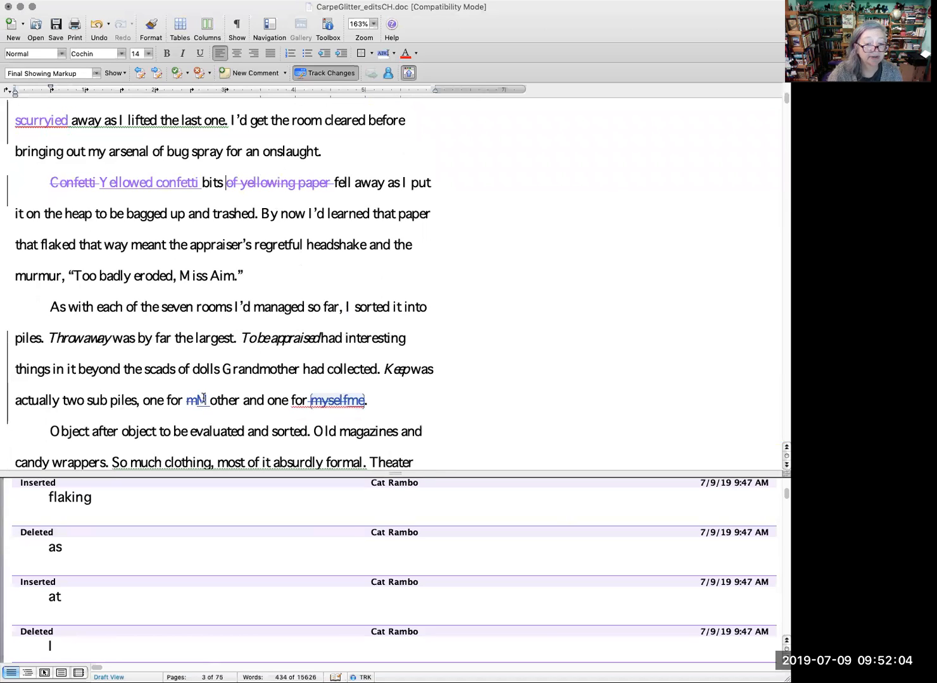
right_click(334, 401)
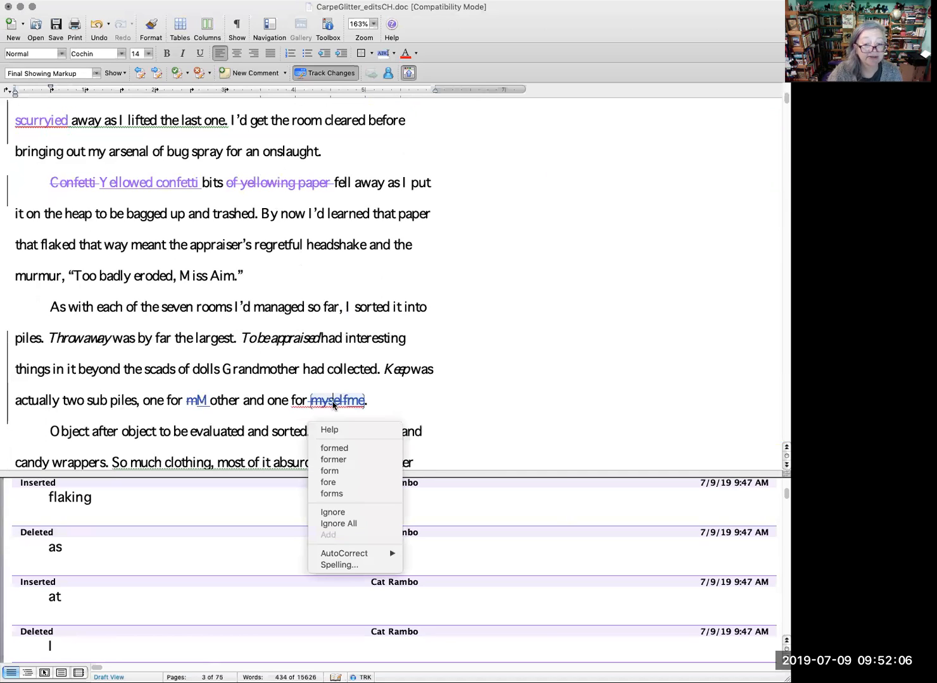
click(495, 350)
right_click(196, 400)
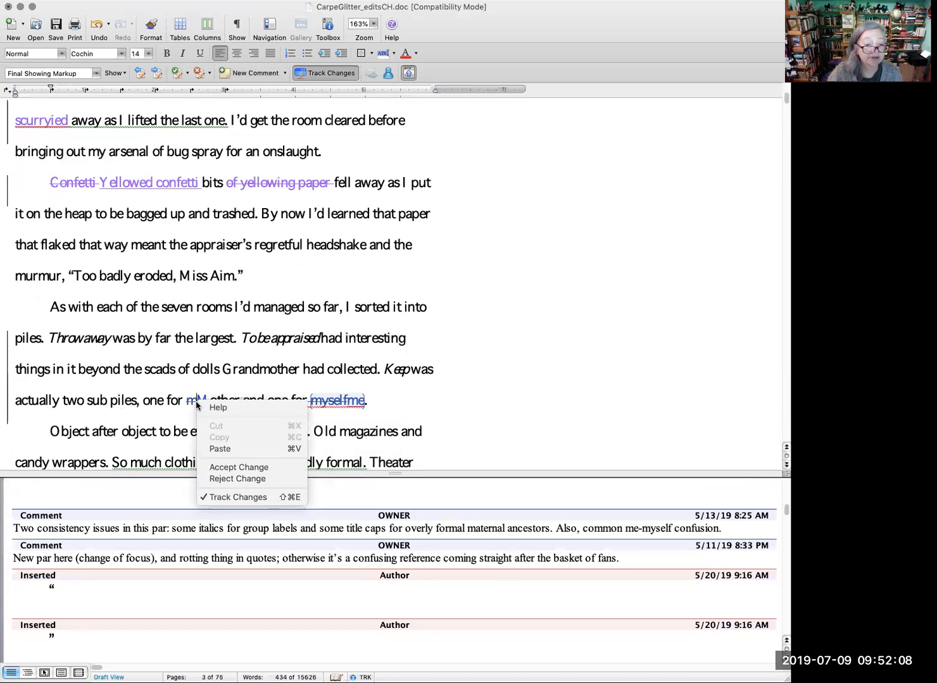
click(239, 467)
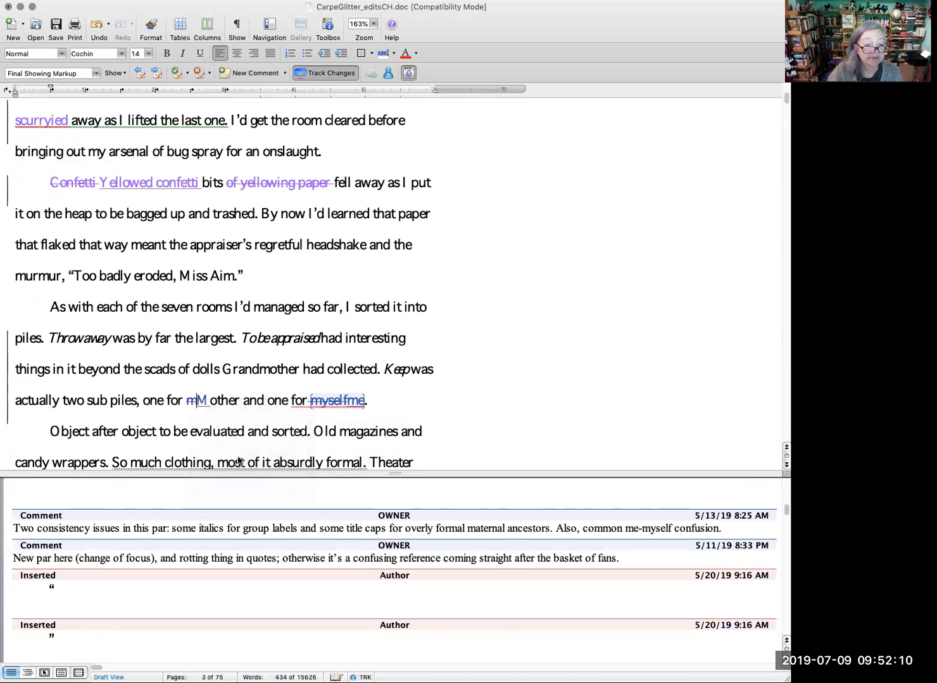
right_click(193, 402)
click(548, 354)
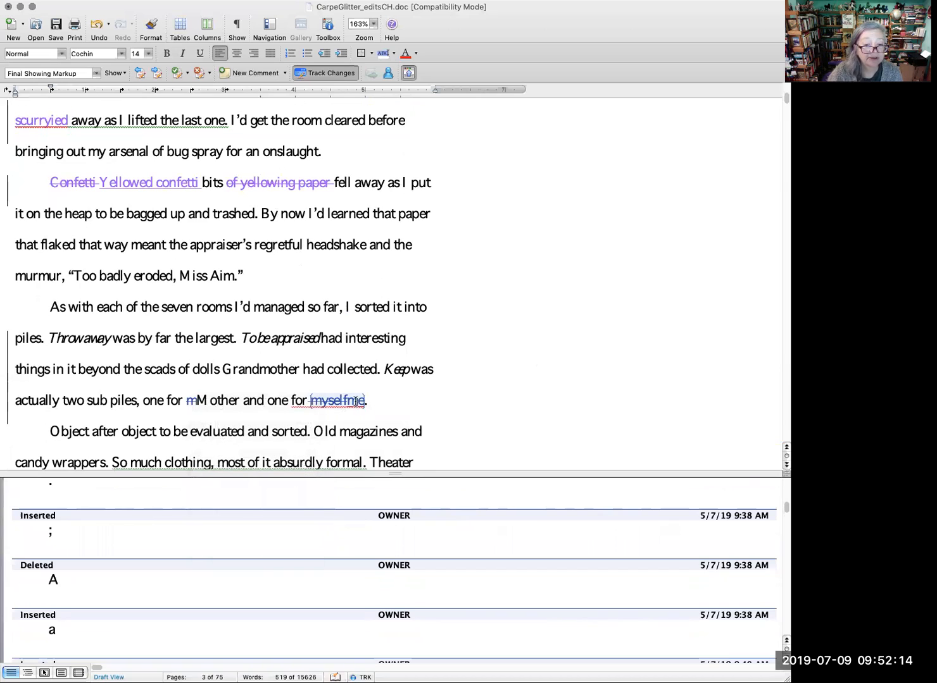
right_click(349, 400)
click(499, 381)
right_click(342, 401)
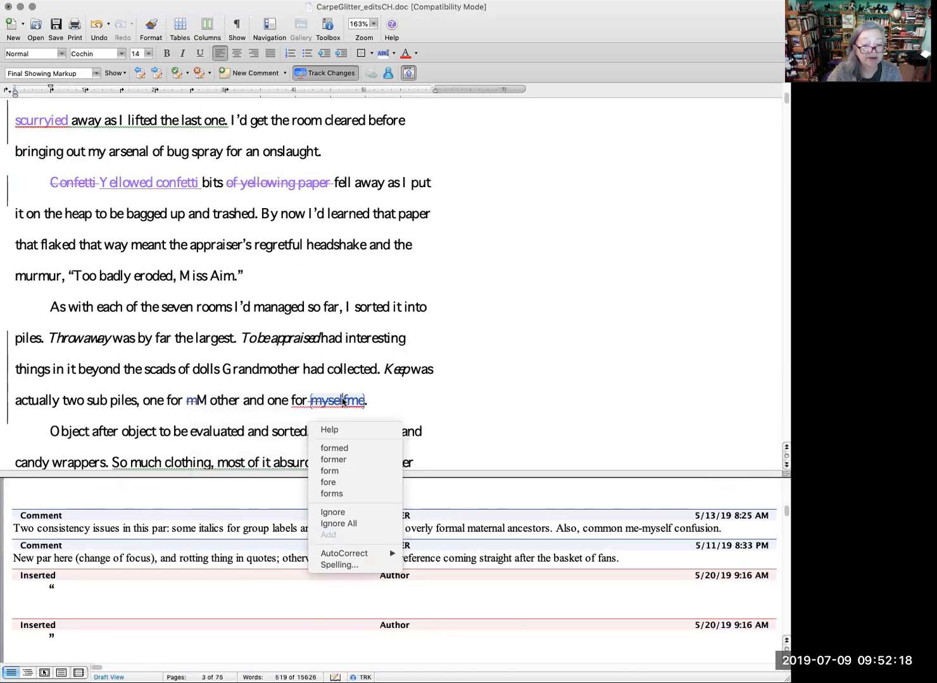
click(525, 359)
right_click(330, 403)
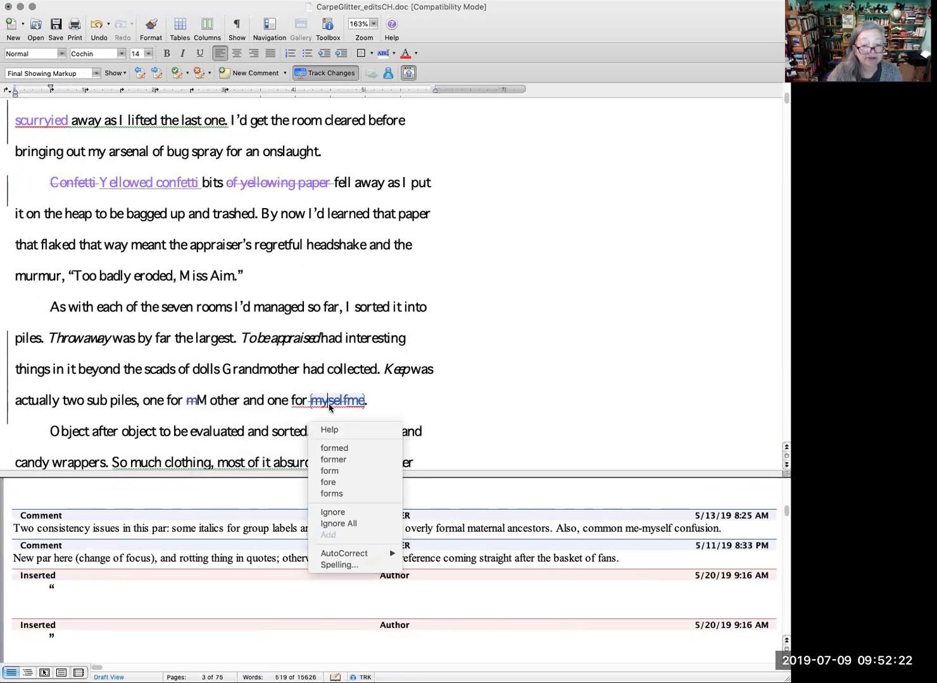
click(204, 399)
right_click(196, 399)
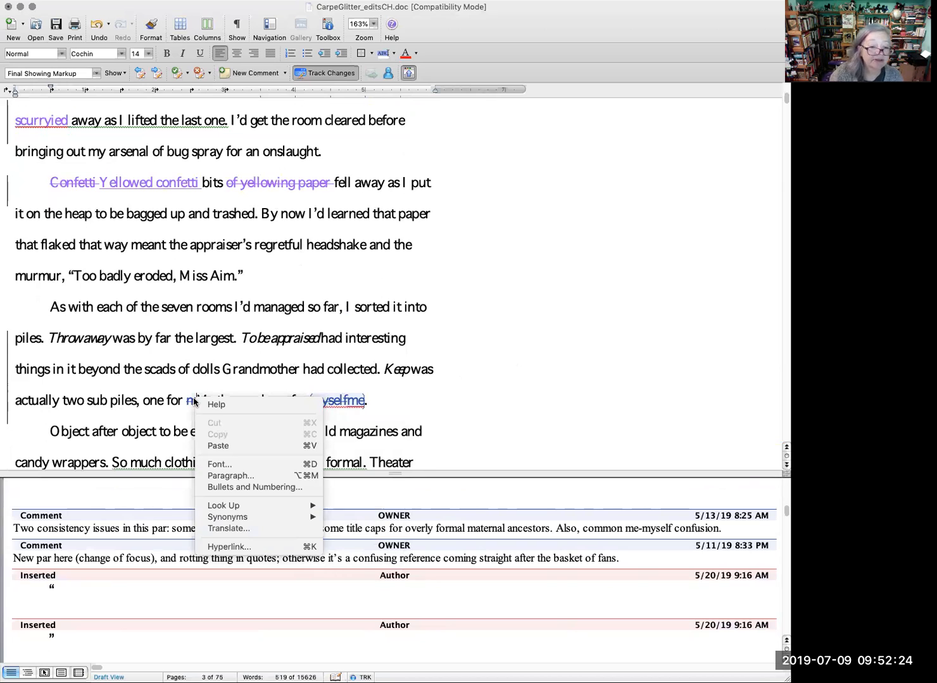
click(528, 359)
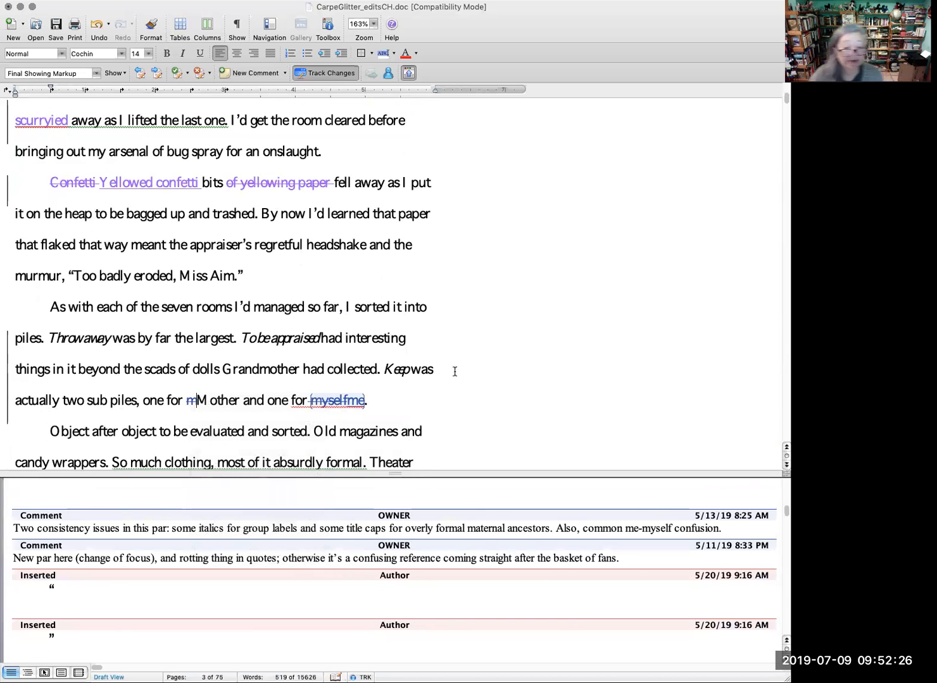
right_click(332, 399)
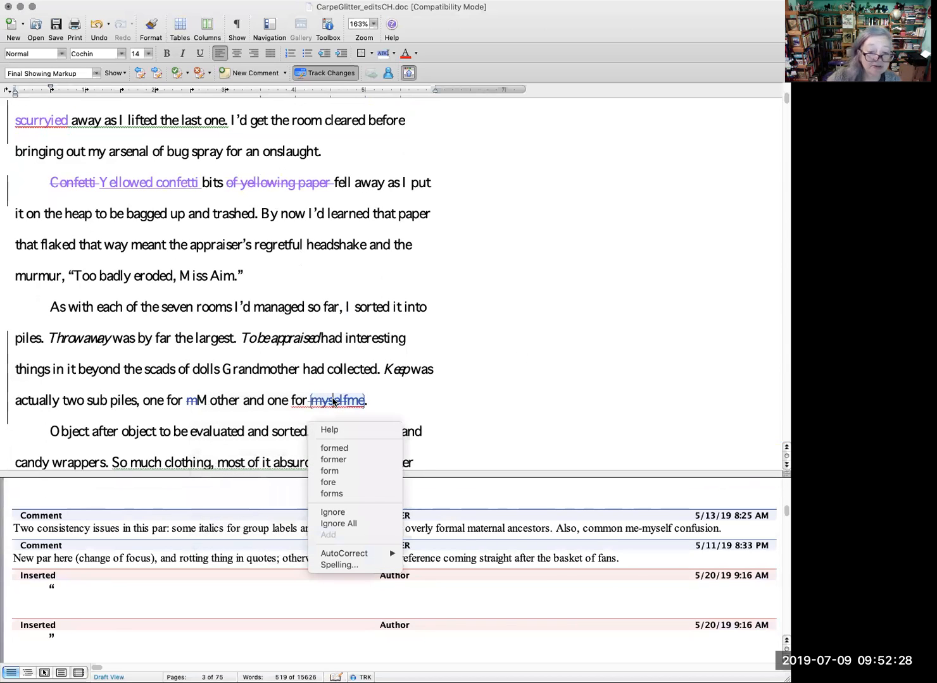
click(578, 342)
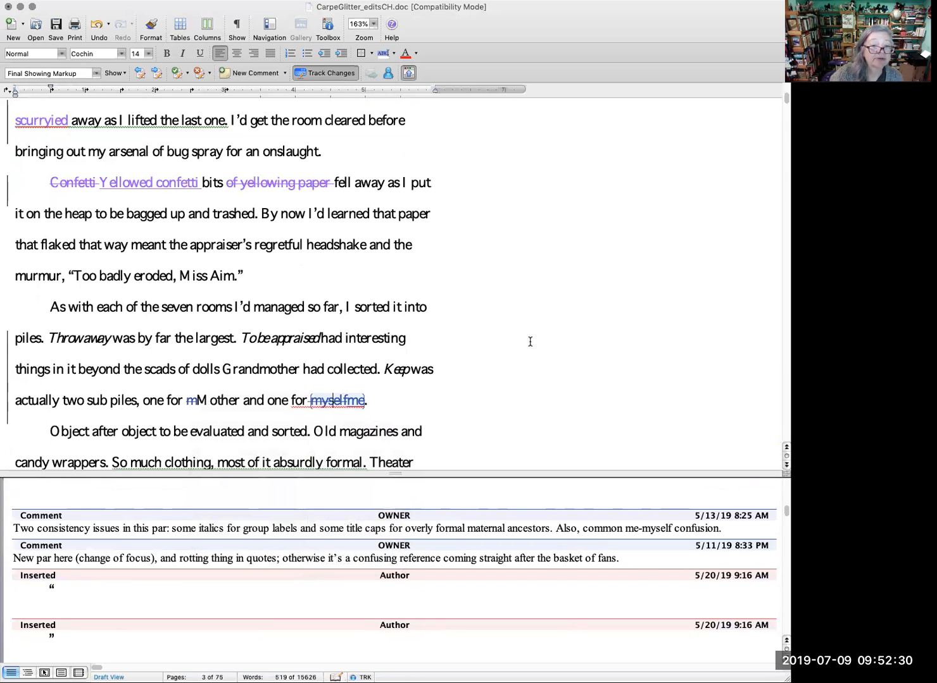
right_click(191, 401)
click(237, 375)
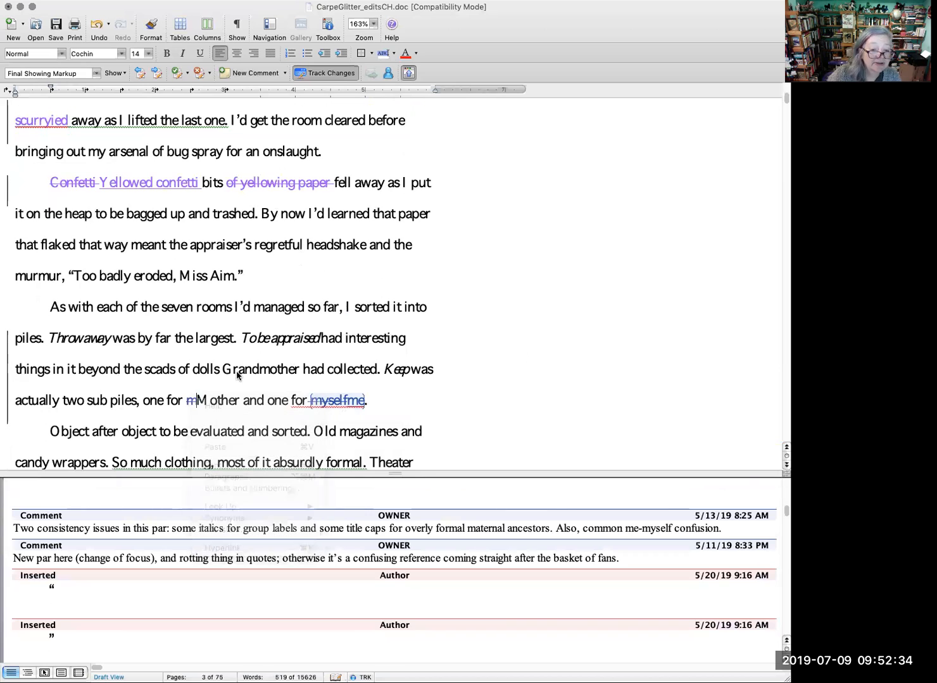
right_click(191, 401)
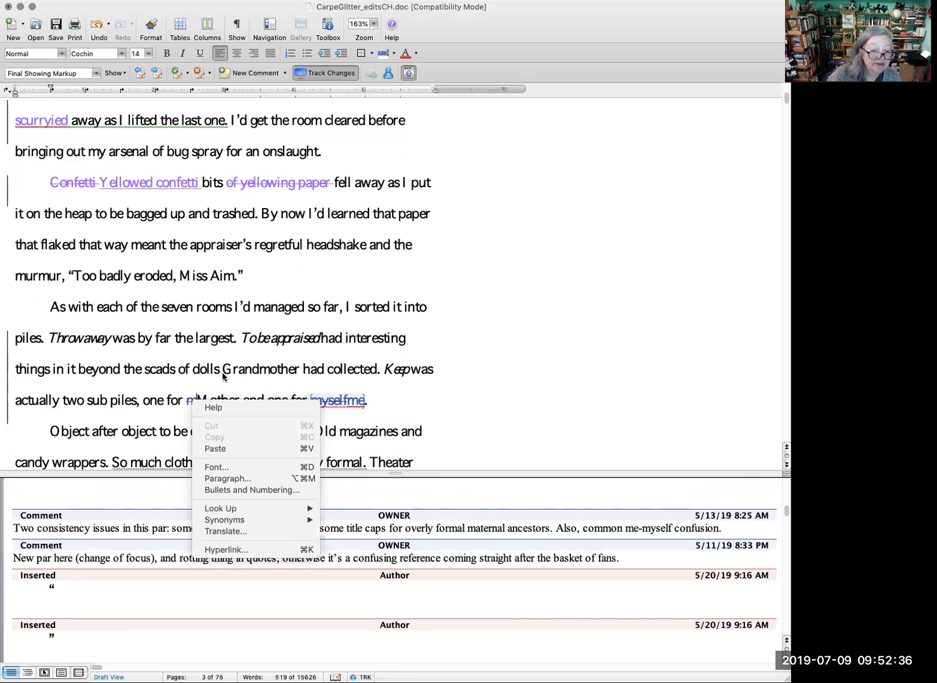
click(264, 357)
right_click(346, 400)
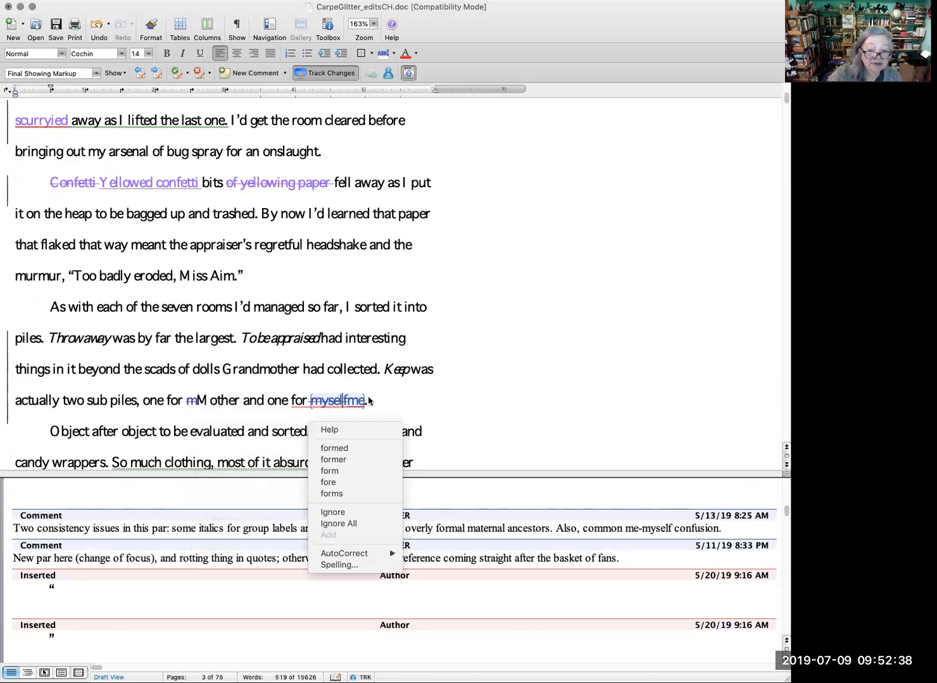
click(433, 395)
right_click(328, 403)
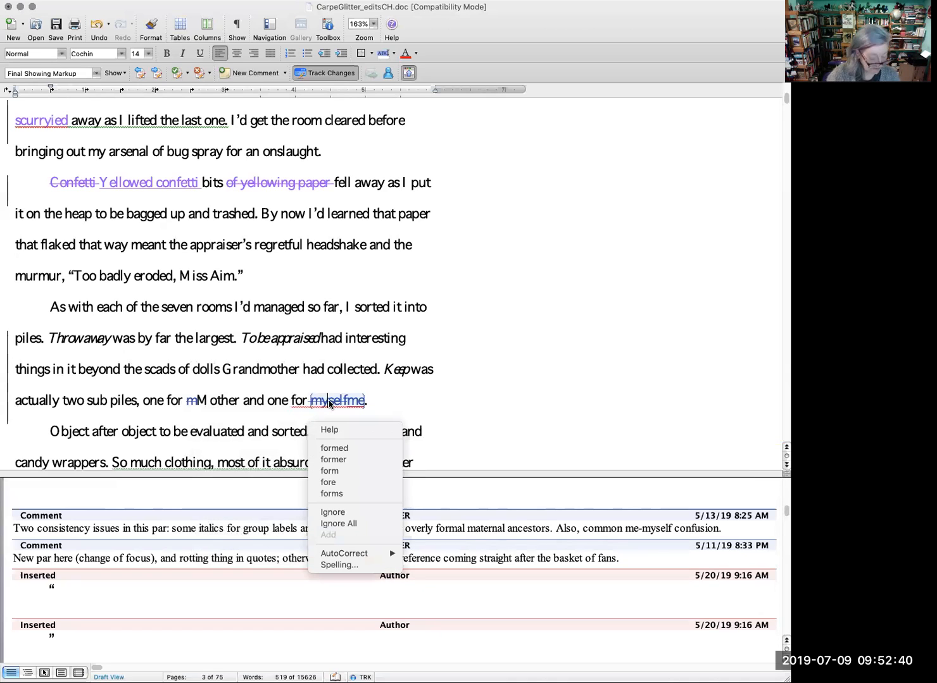
click(543, 381)
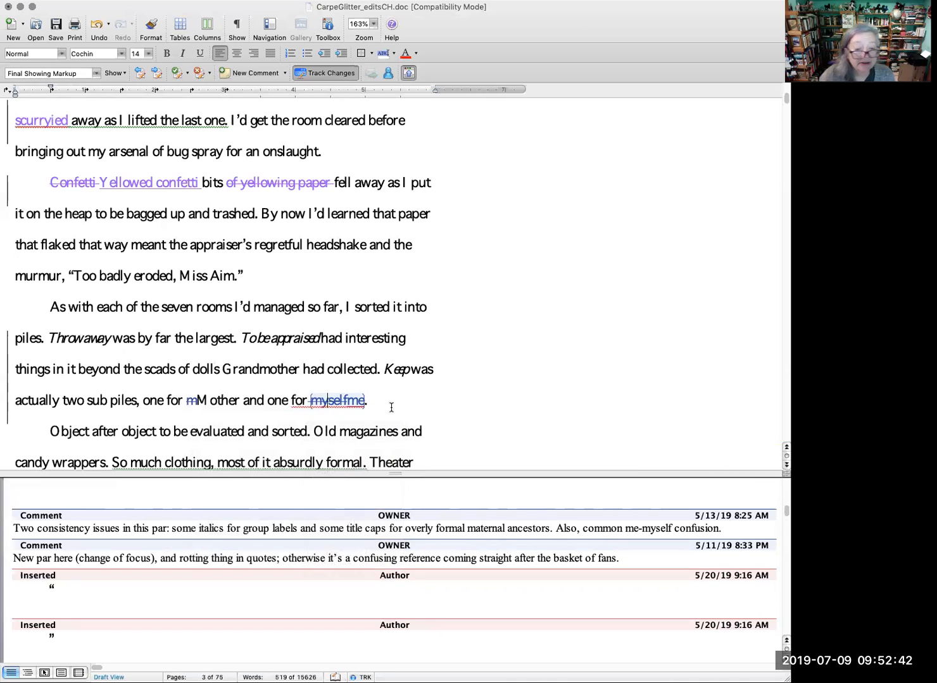
right_click(339, 403)
click(554, 392)
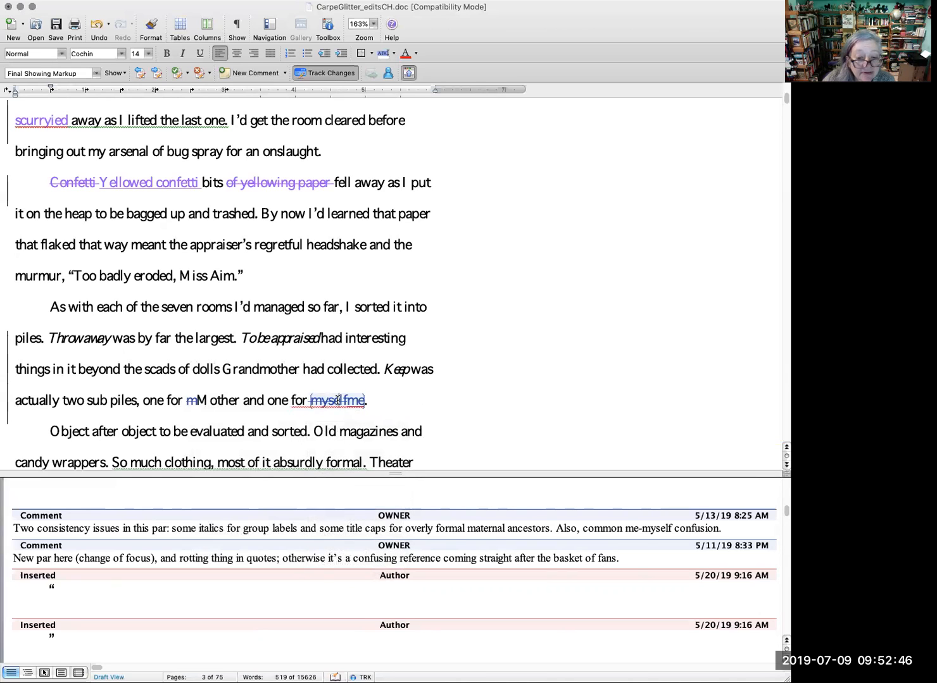
right_click(338, 401)
click(442, 457)
Step: Accept the copyeditor's deletion of "myself" and insertion of "me" at the end of the sorted piles paragraph
right_click(337, 400)
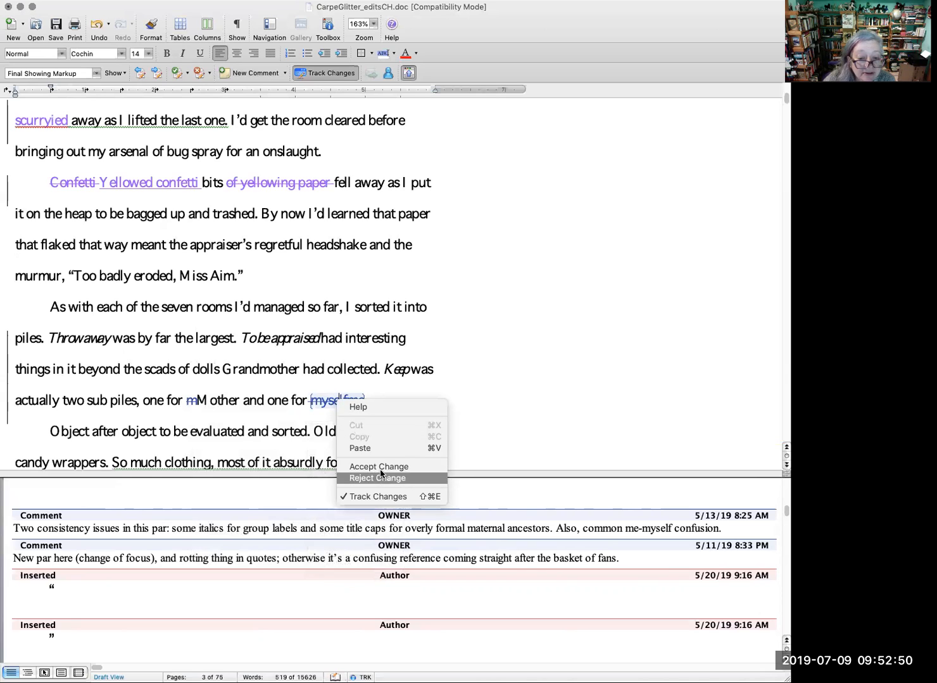
click(379, 466)
right_click(313, 403)
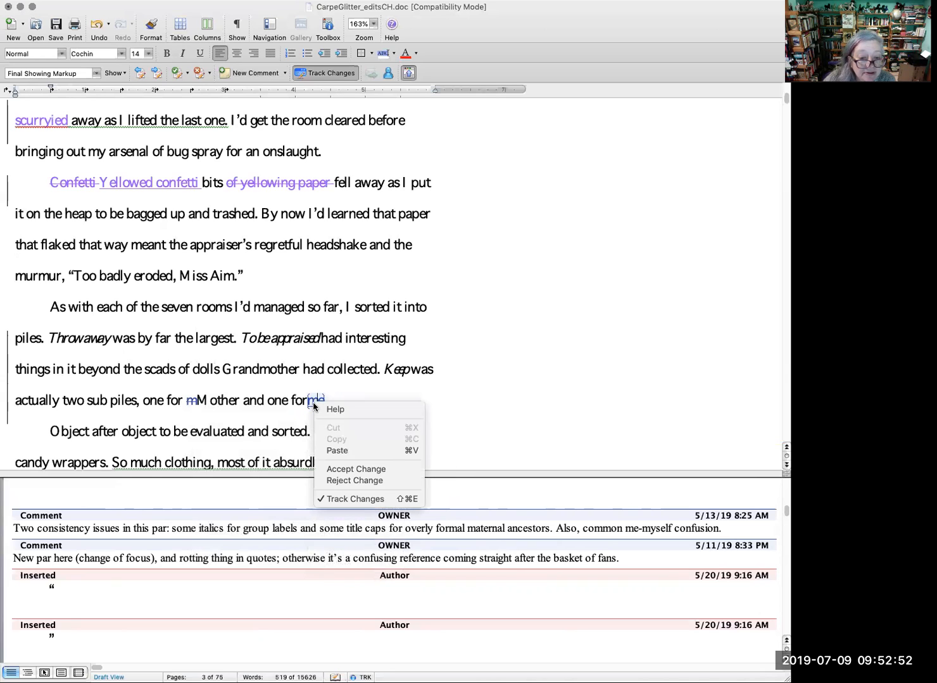
click(356, 469)
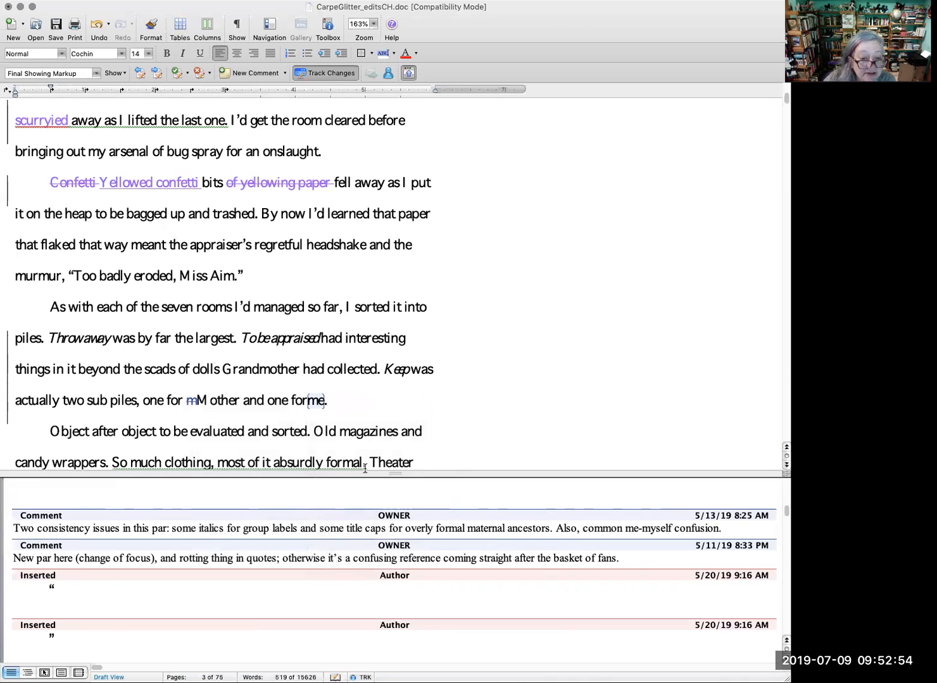
Step: Accept the copyeditor's deletion of the lowercase "m" before "Mother" in the sorted piles paragraph
right_click(193, 401)
click(192, 400)
right_click(190, 402)
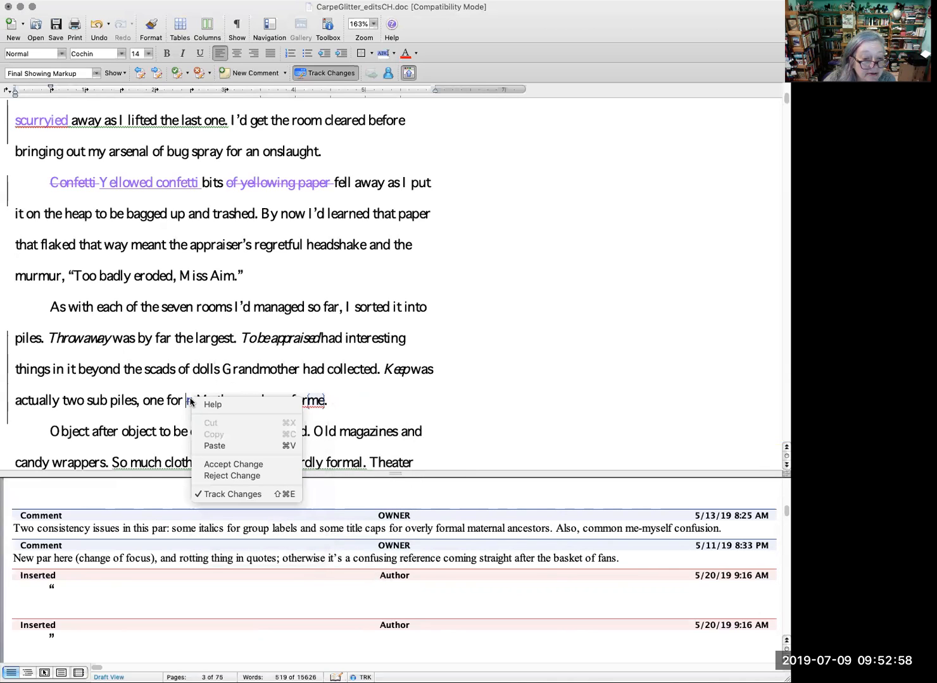
click(235, 465)
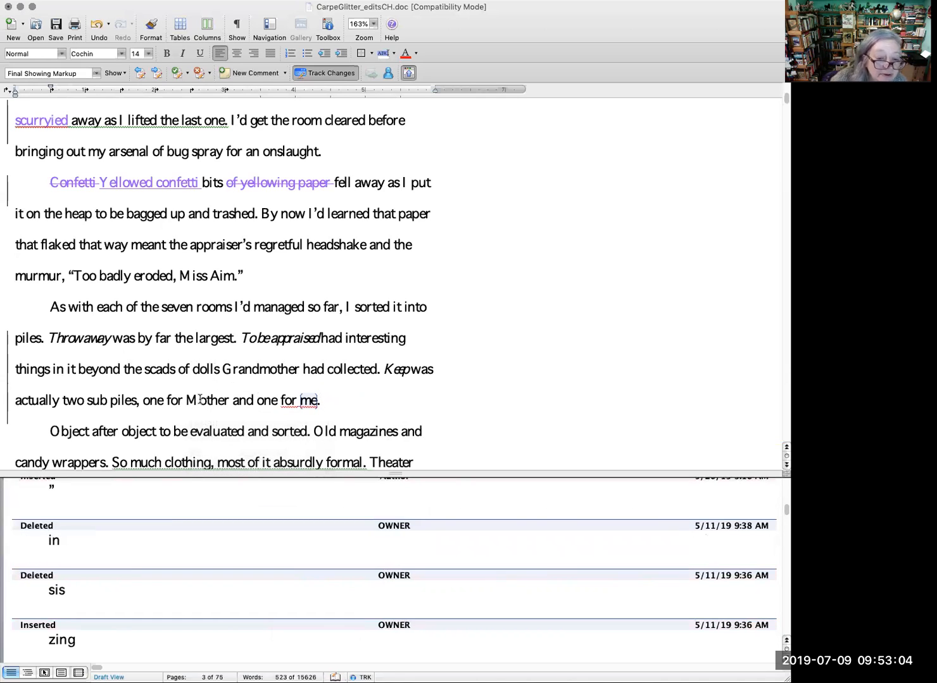
key(BackSpace)
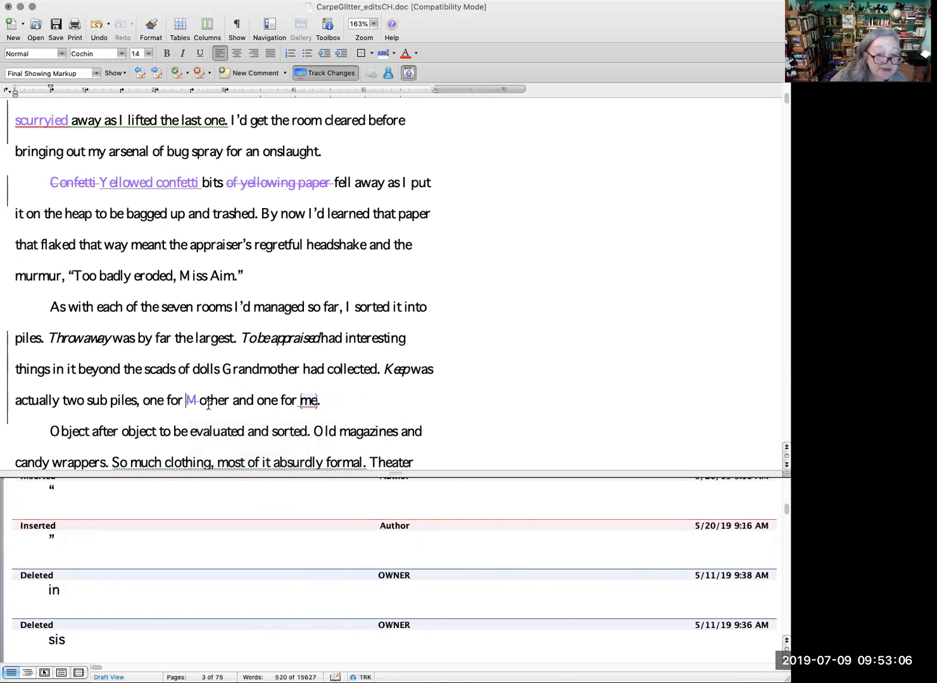
key(super+z)
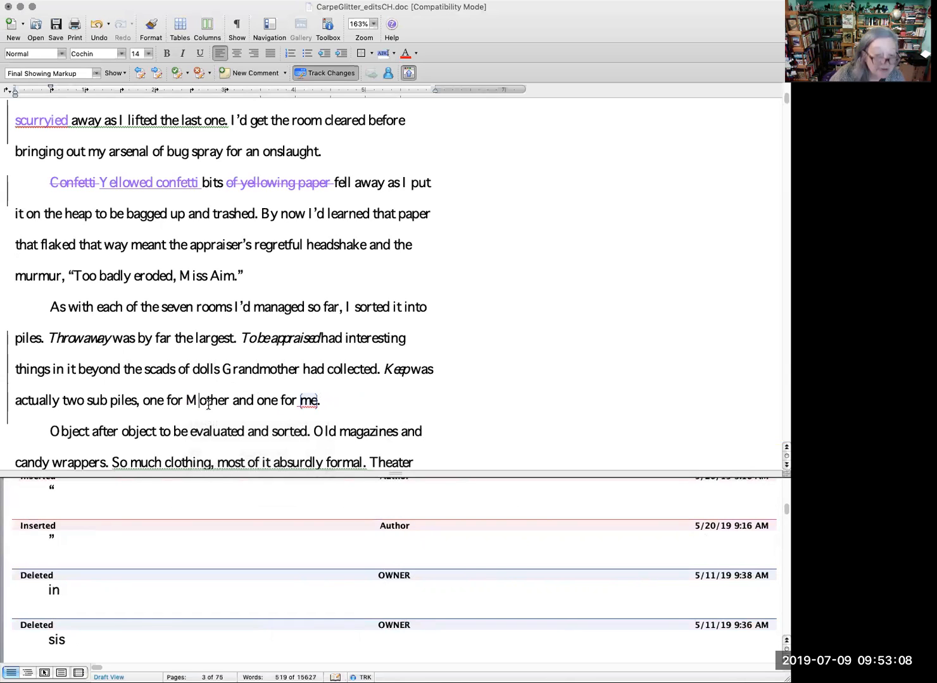
click(386, 399)
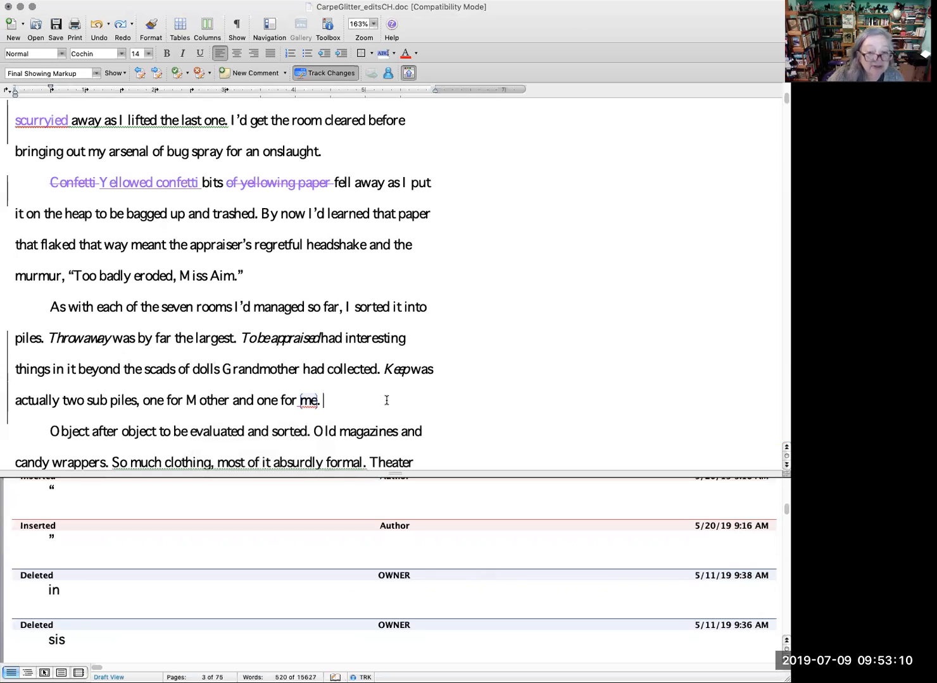
Step: Add the tracked sentence "Half-filled perfume bottles and compacts full of sweet dust." after "still unopened."
mouse_move(307, 399)
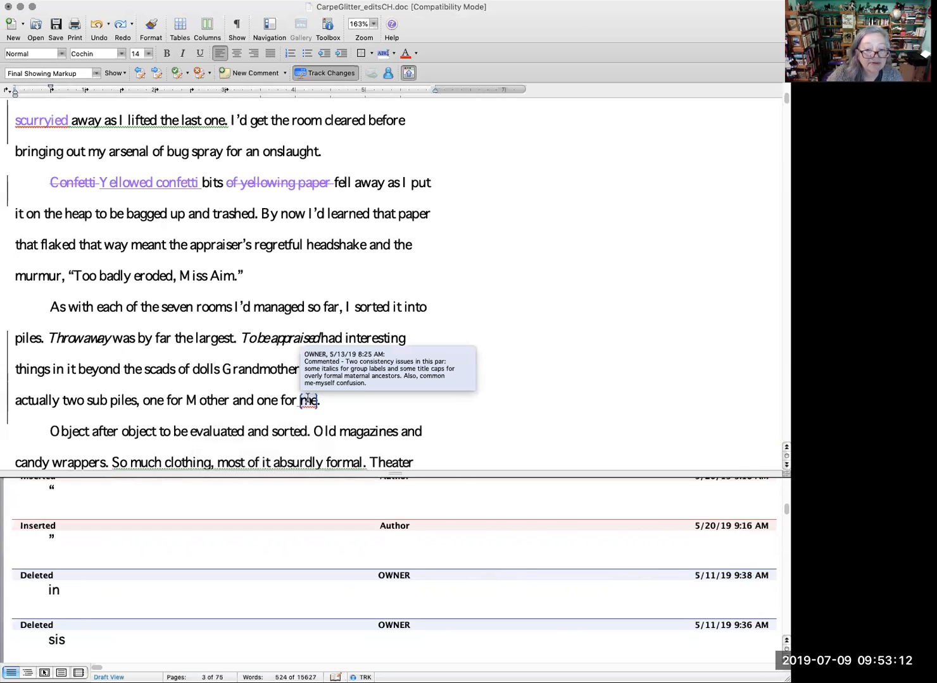
scroll(568, 413, down, 2)
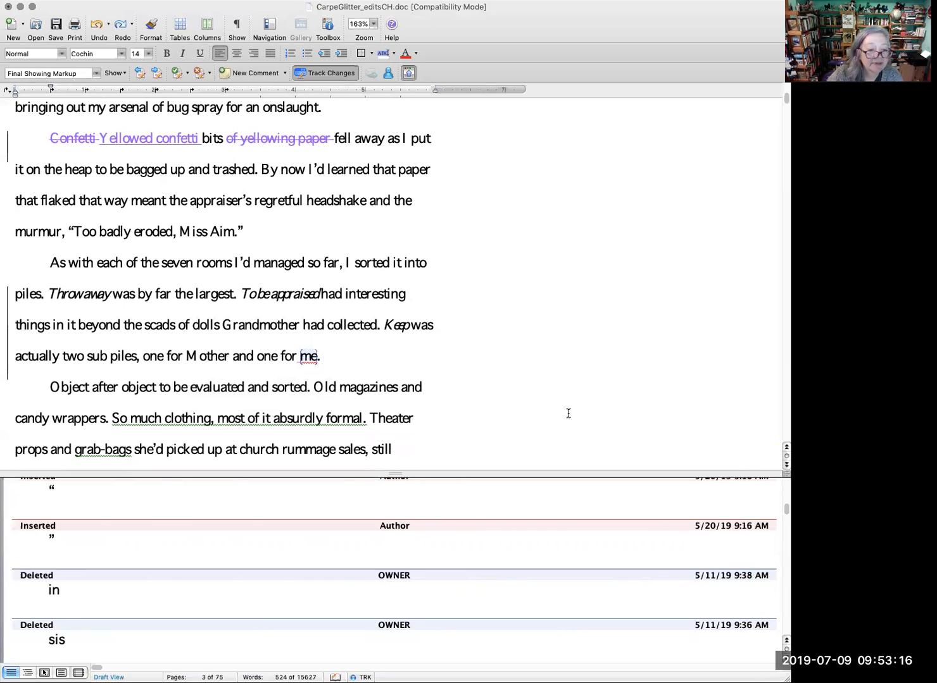
scroll(568, 413, down, 1)
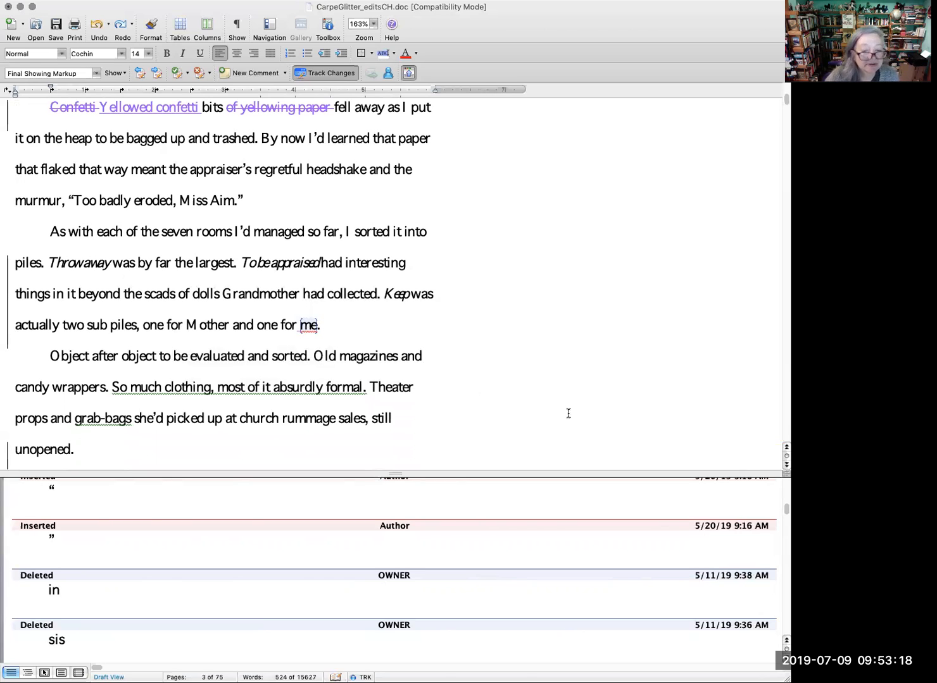
scroll(568, 413, down, 2)
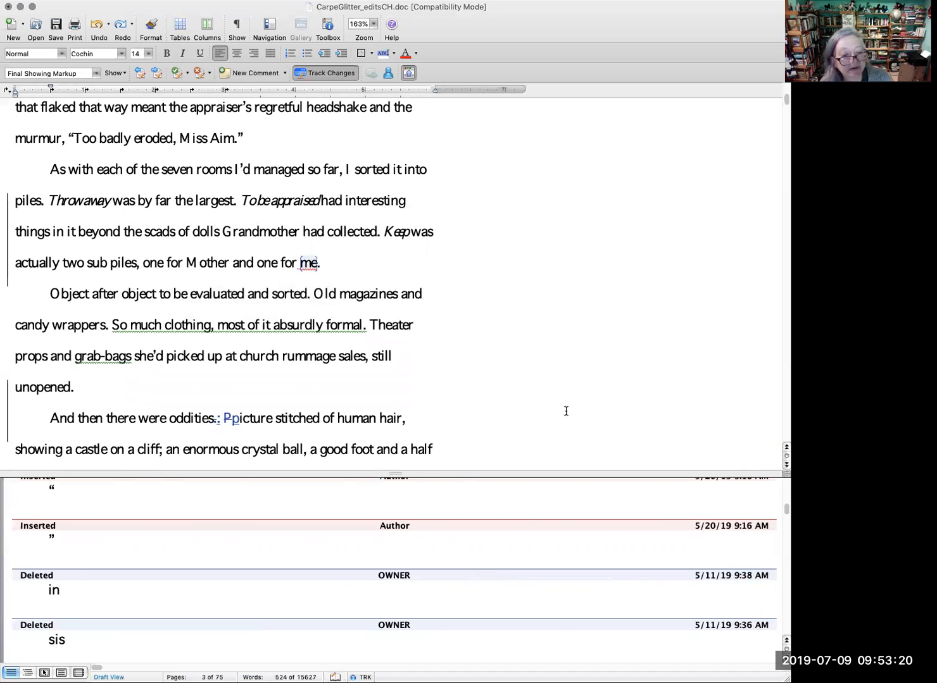
scroll(566, 411, down, 2)
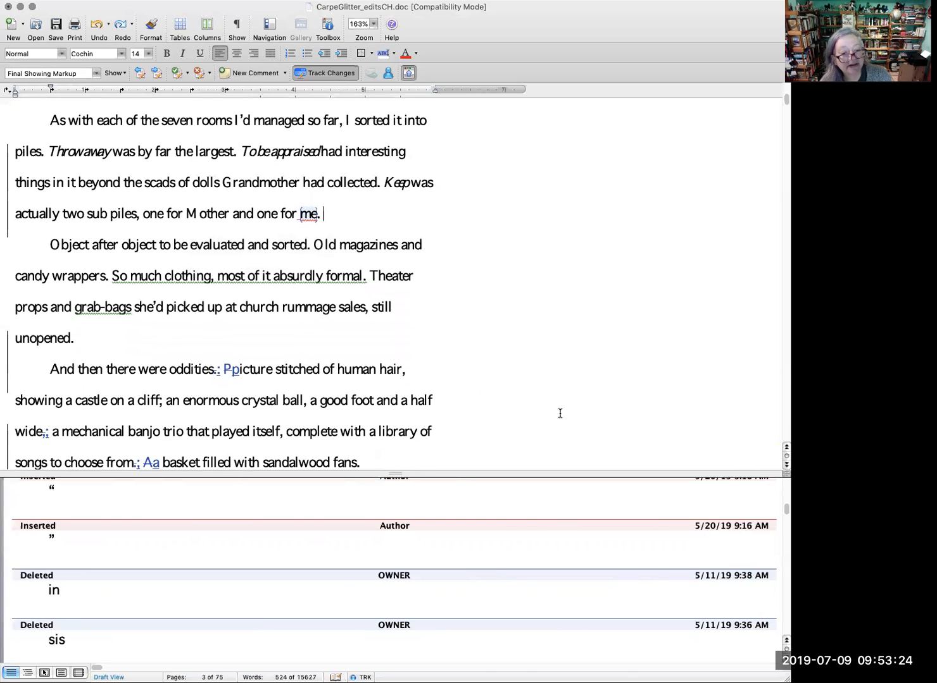
click(149, 342)
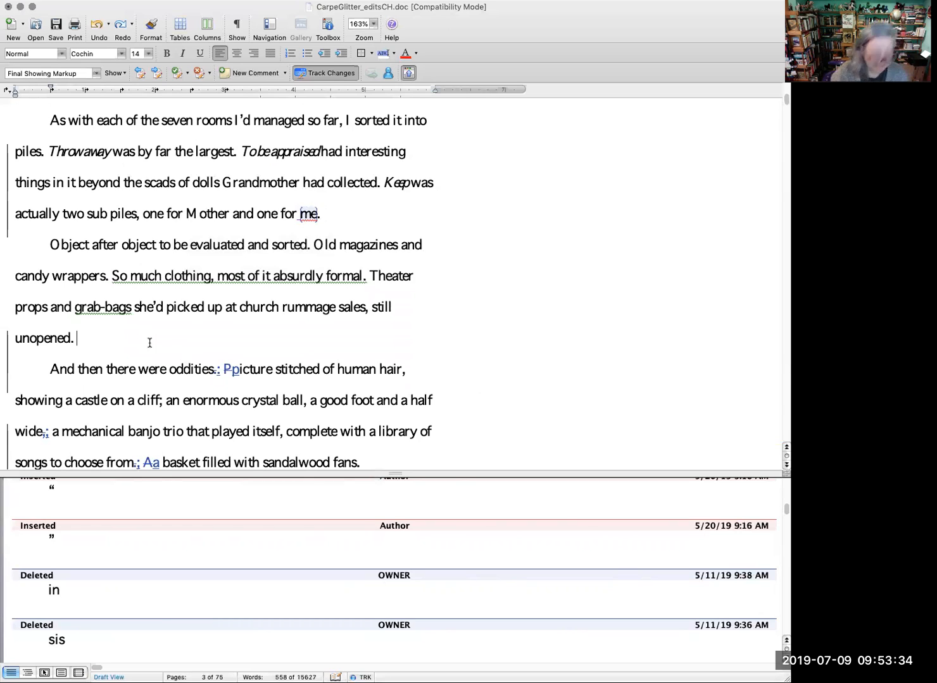
text(Half)
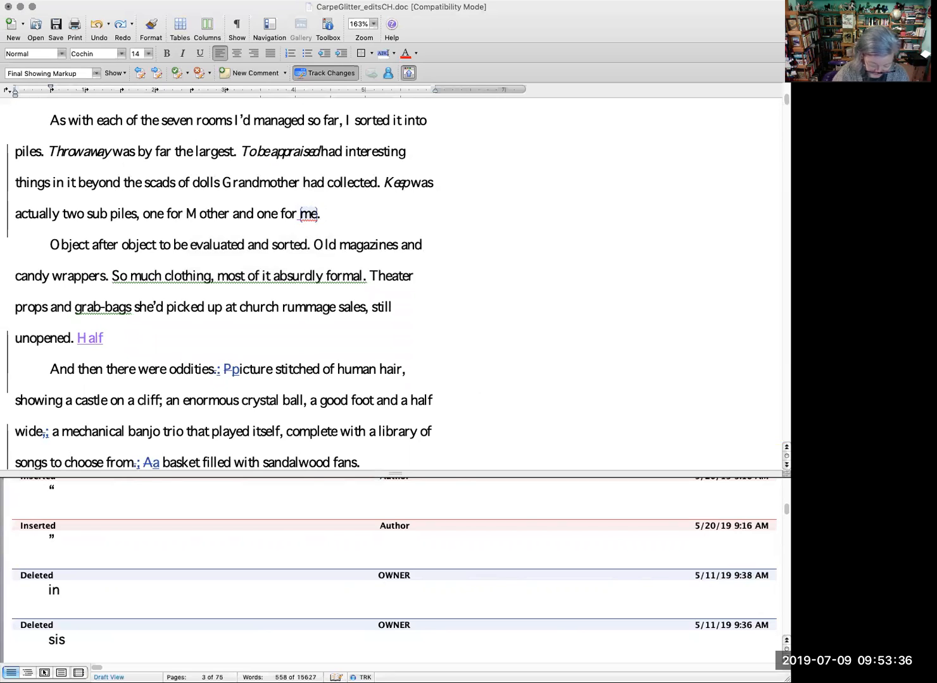
text(-filled per)
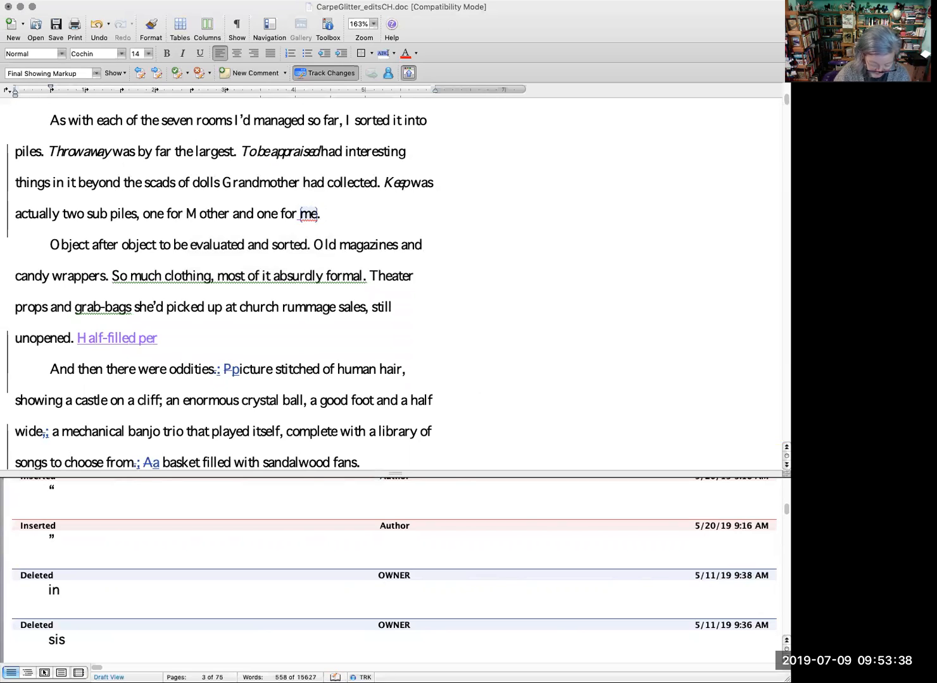
text(fume)
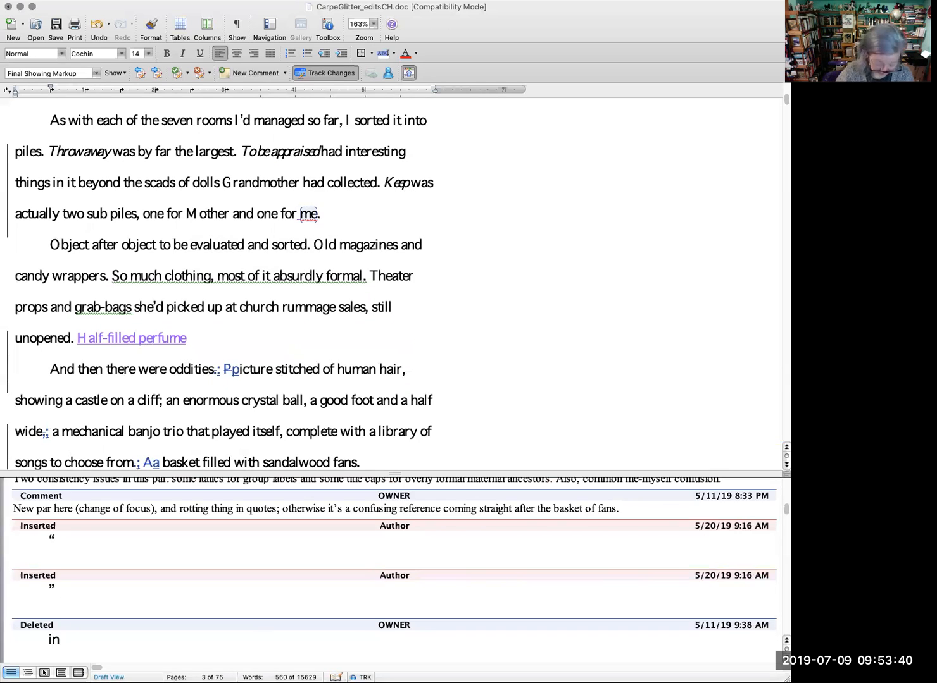
text( bottles and)
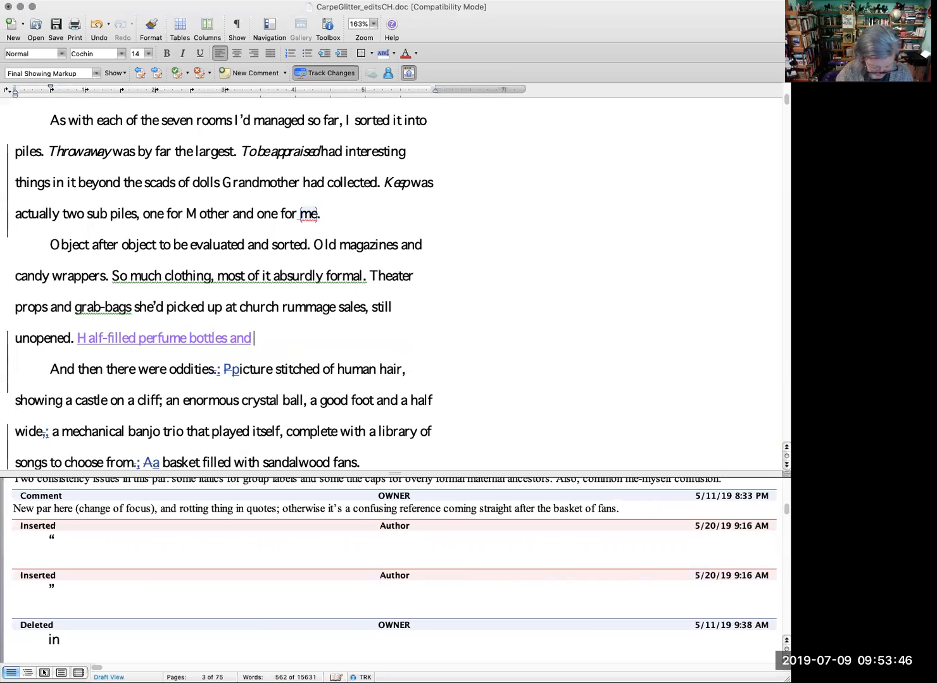
text(compact)
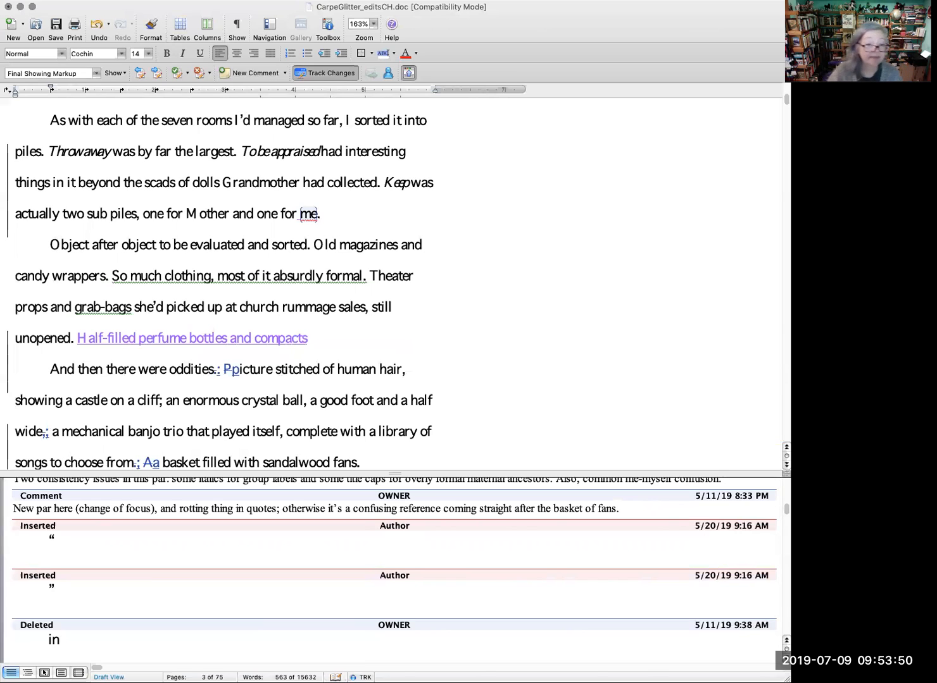
text(s)
text( ful)
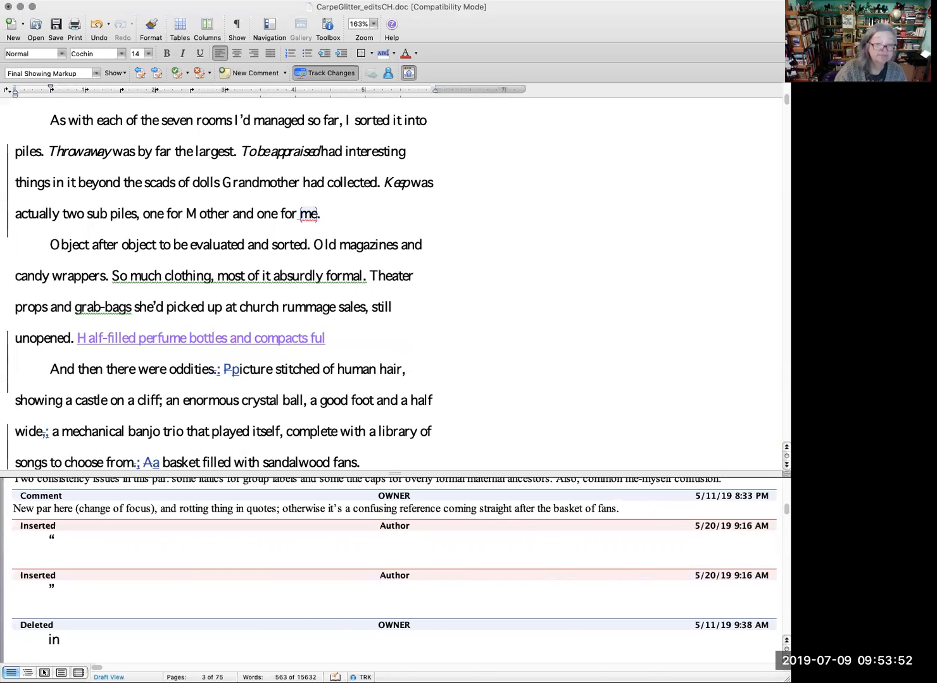
text(l of sweet dust.)
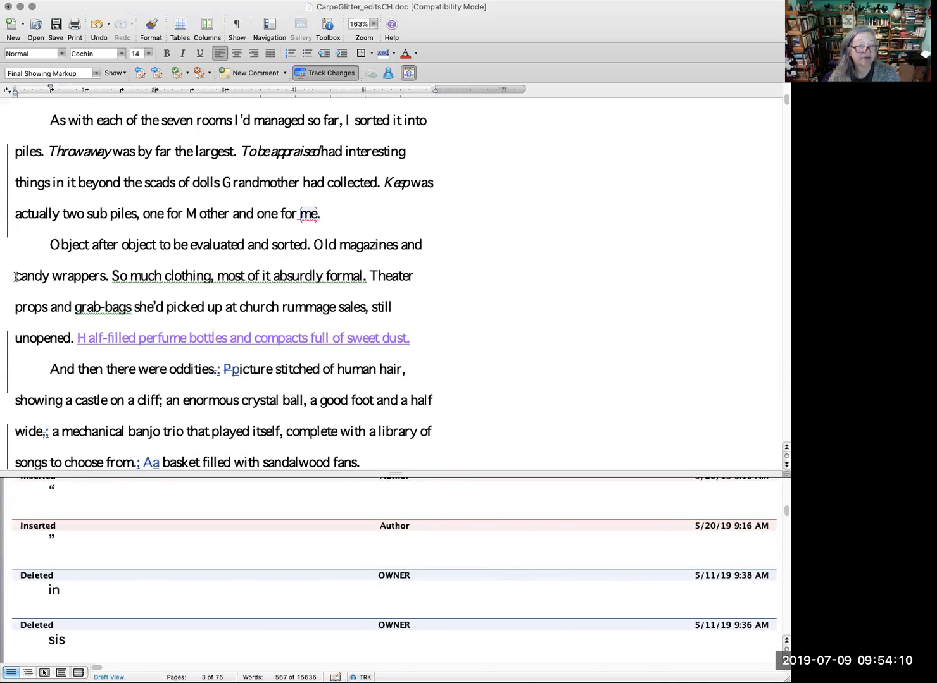
Step: Insert the tracked words "flutters of" before "candy wrappers" in the paragraph about objects to evaluate and sort
click(16, 276)
text(flutter)
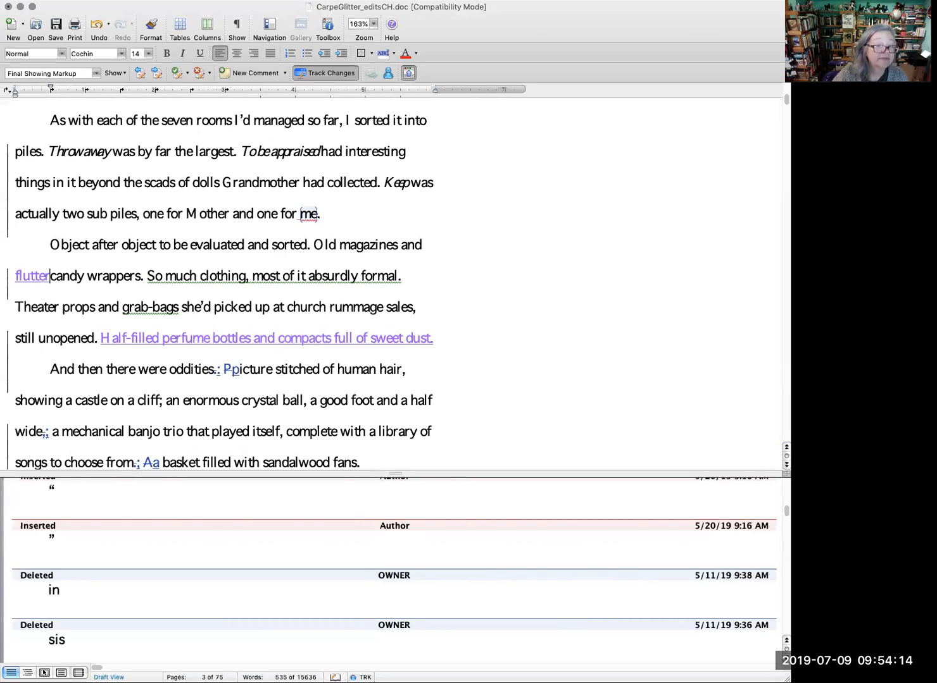
text(s o)
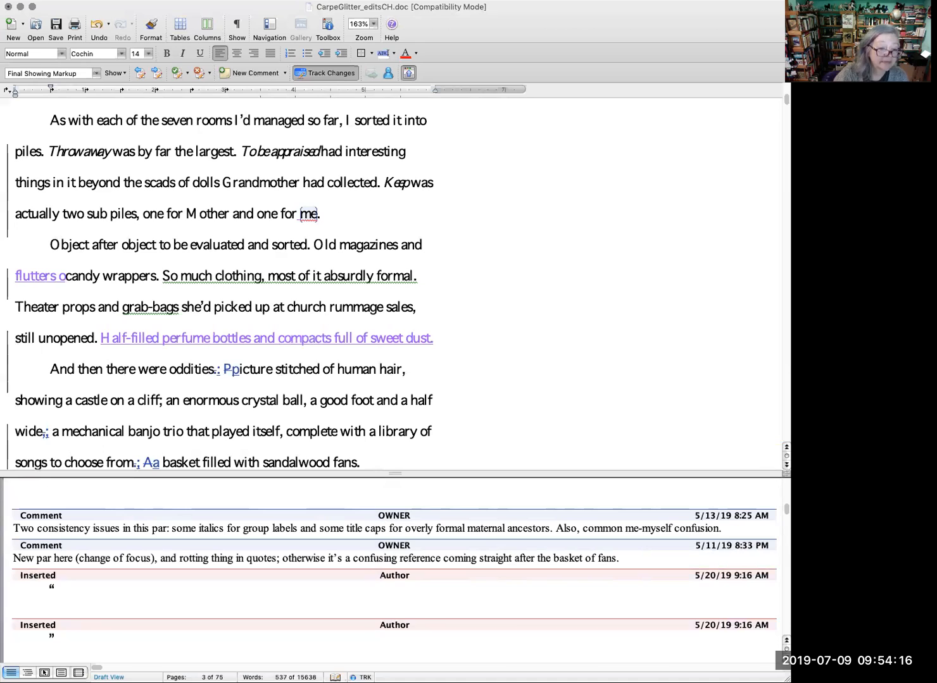
text(f)
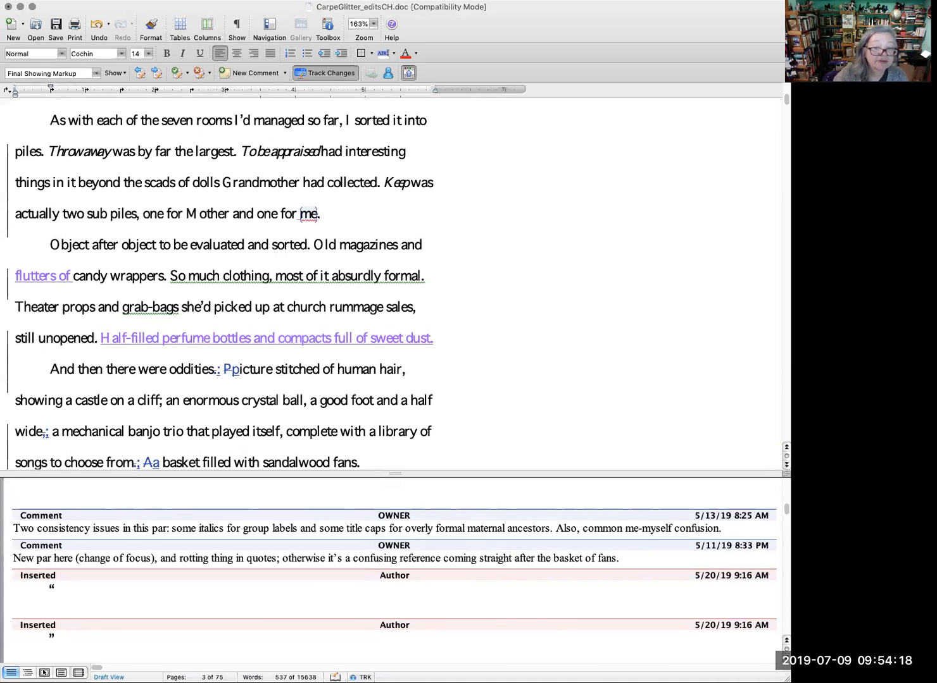
Step: Extend the clothing sentence with the tracked phrase ", scratchy with ancient starch" after "absurdly formal"
click(421, 279)
text(, strac)
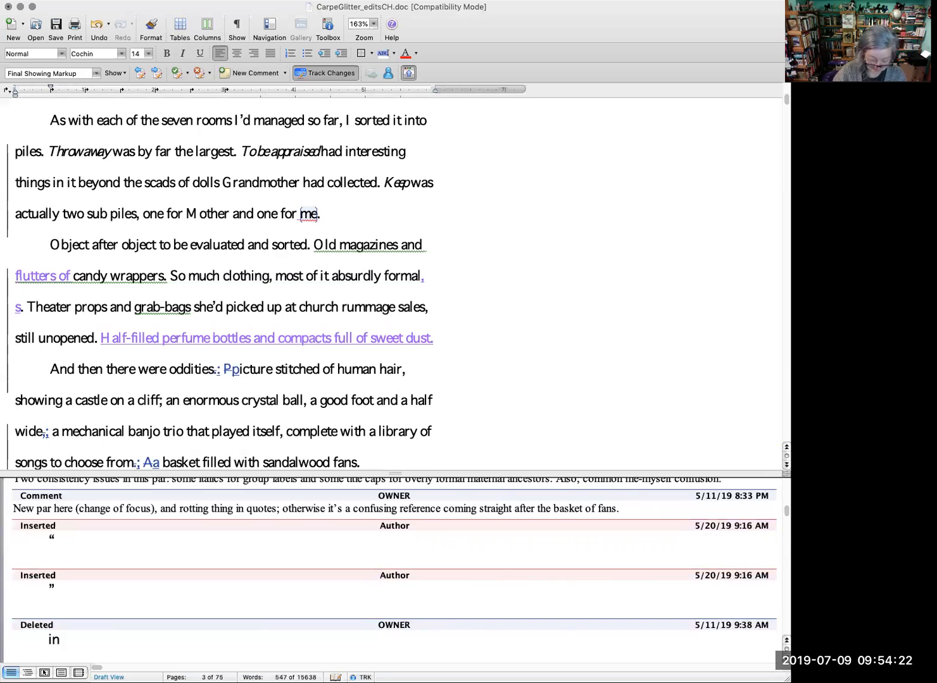
text(hy)
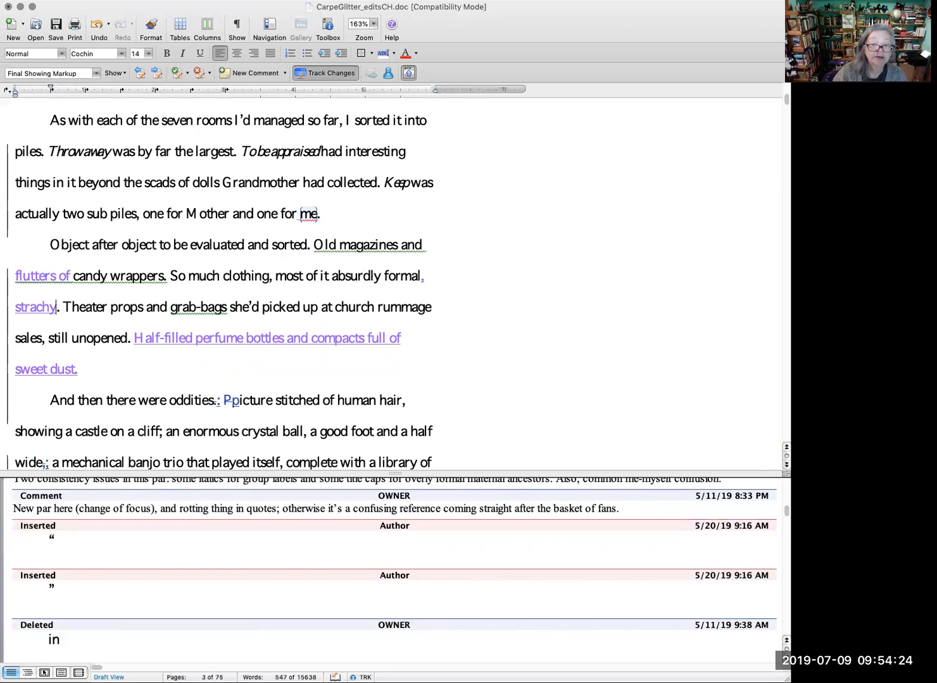
key(BackSpace)
key(BackSpace)
key(BackSpace)
key(BackSpace)
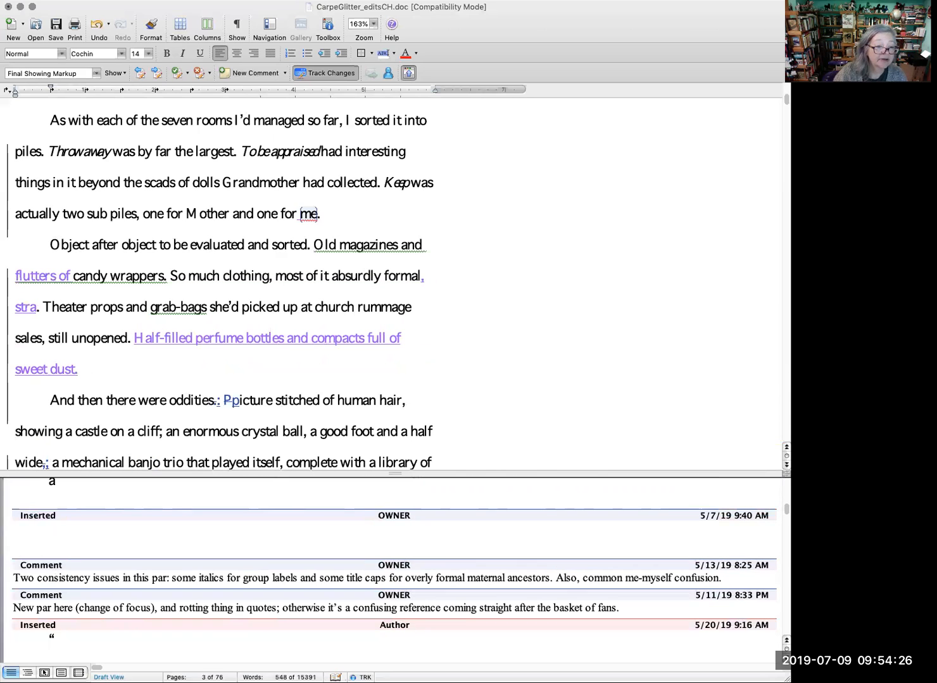
key(BackSpace)
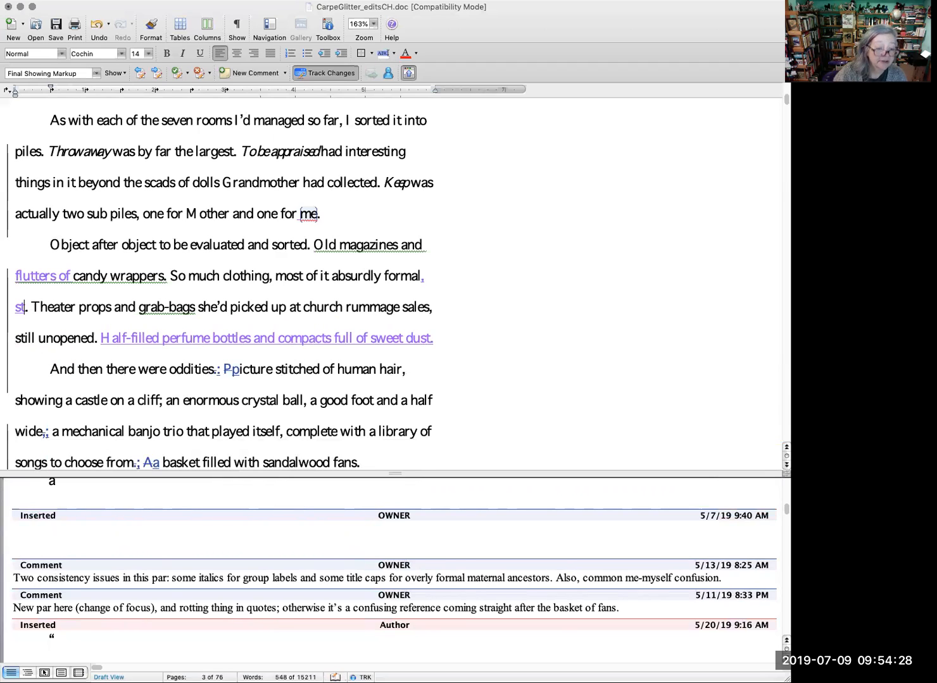
key(BackSpace)
text(crat)
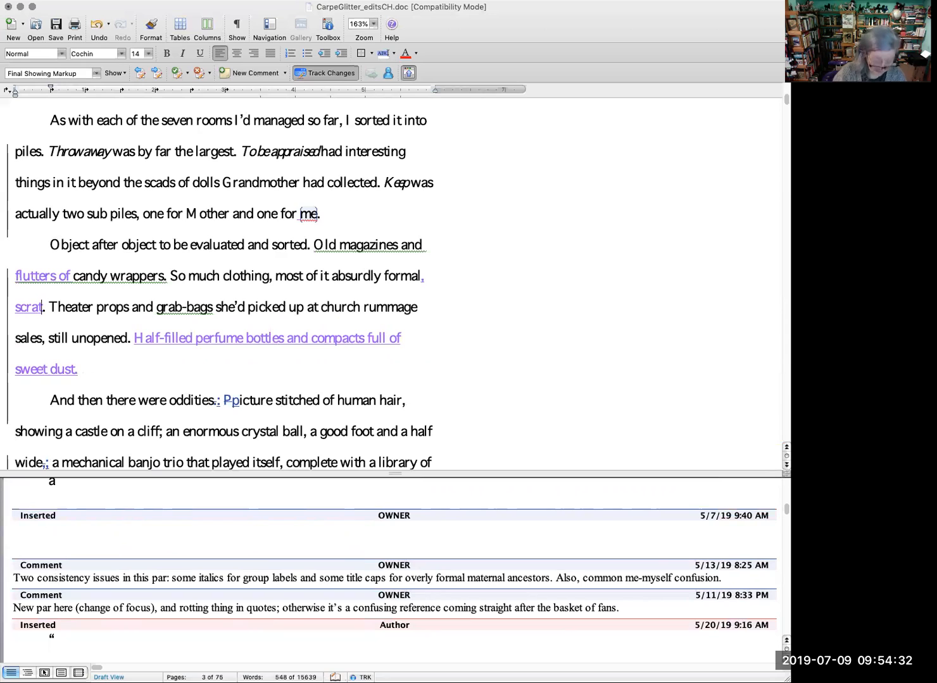
text(chy with ancient starch)
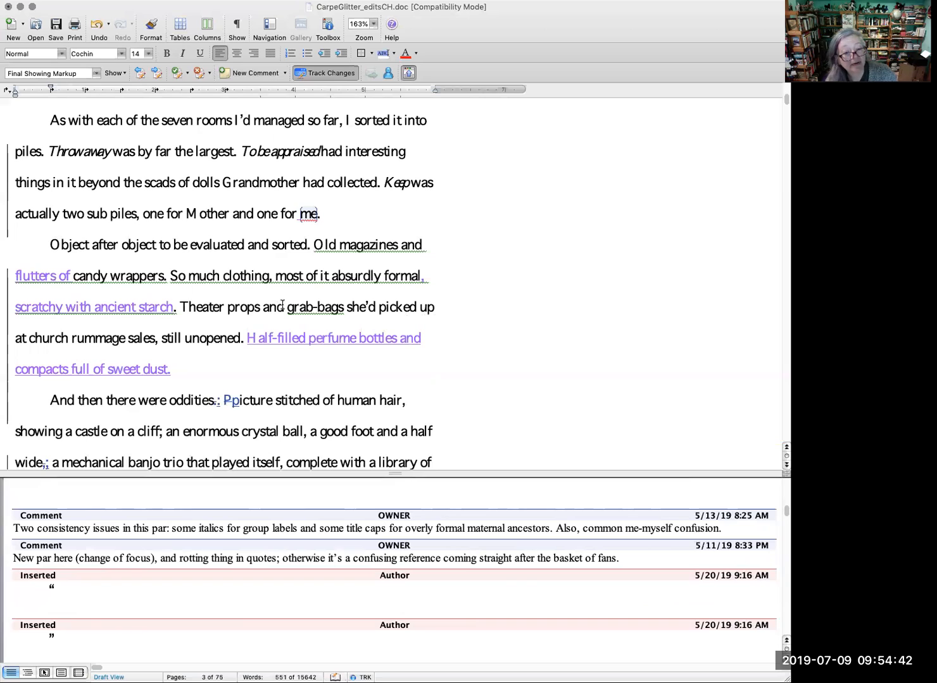
Step: Replace "and" with "piled on" between "Theater props" and "grab-bags" as a tracked change
drag(284, 307, 263, 308)
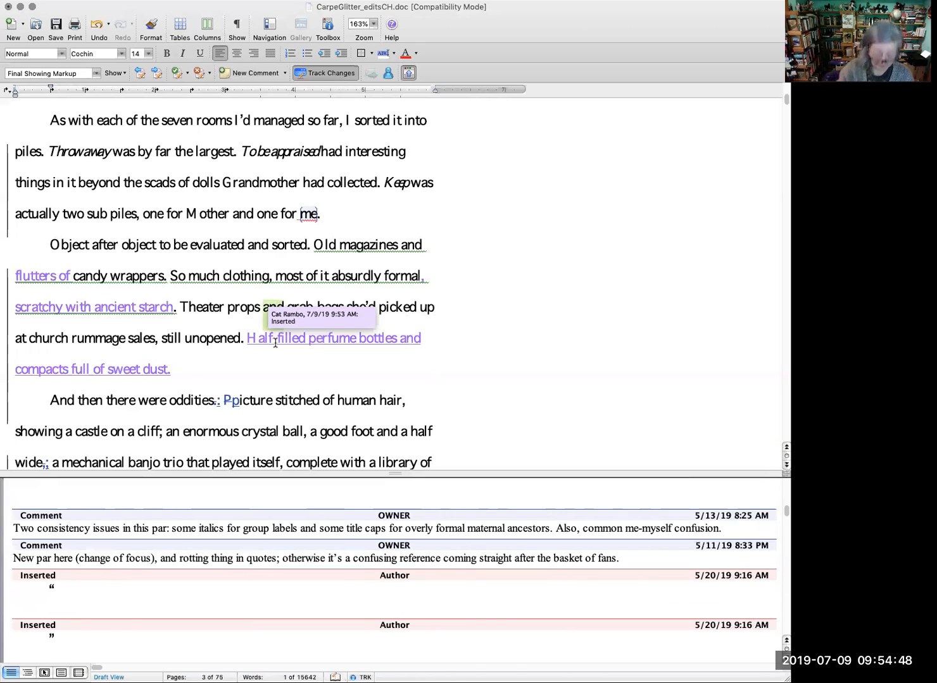
text(piled on)
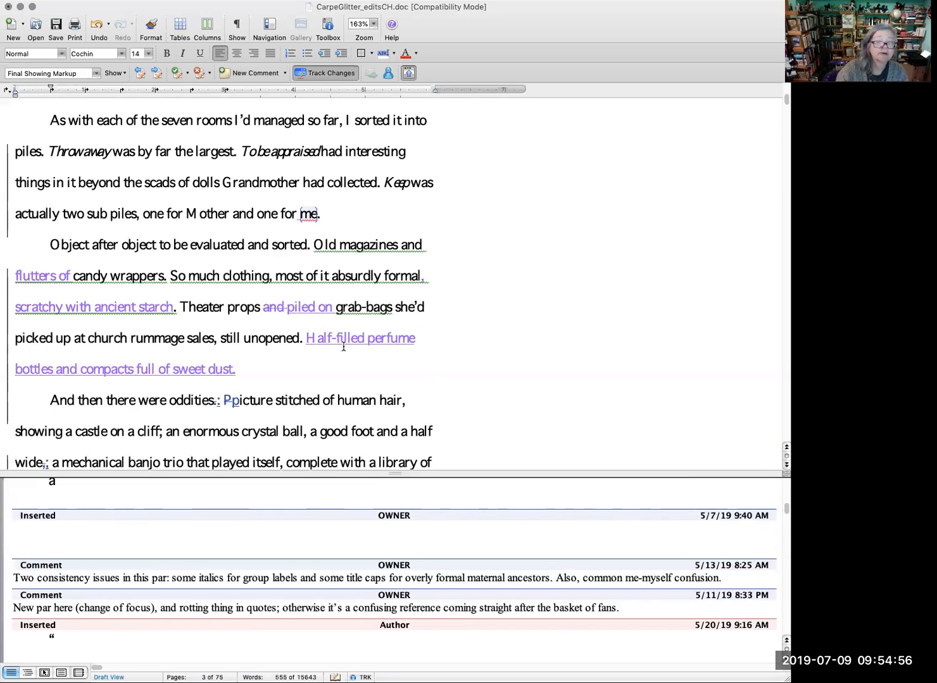
Step: Accept the copyeditor's deletion of the capital "P" and insertion of the lowercase "p" in "picture stitched of human hair"
scroll(282, 359, down, 2)
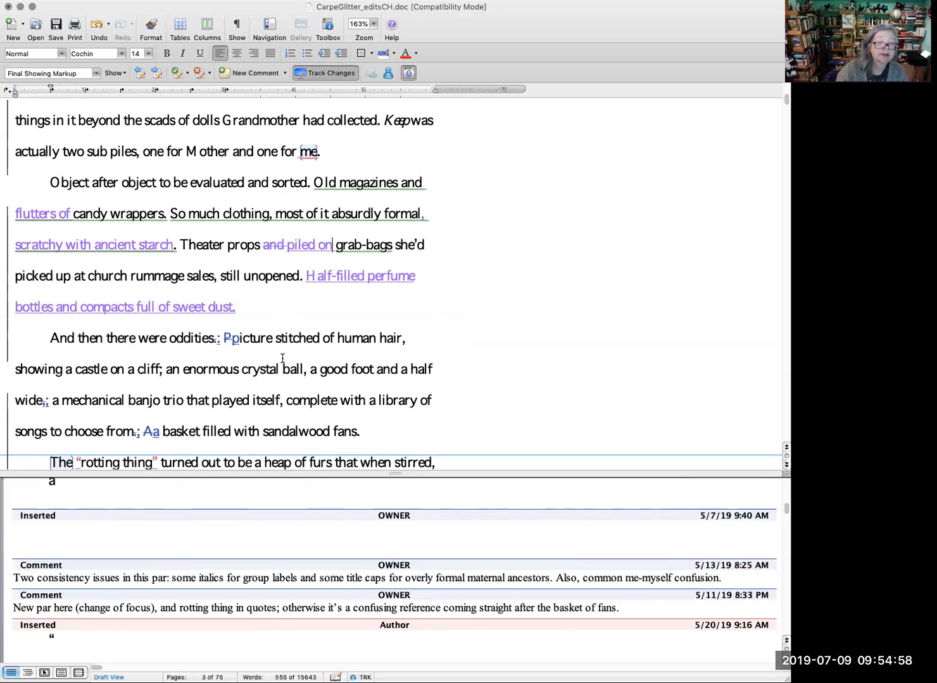
right_click(226, 336)
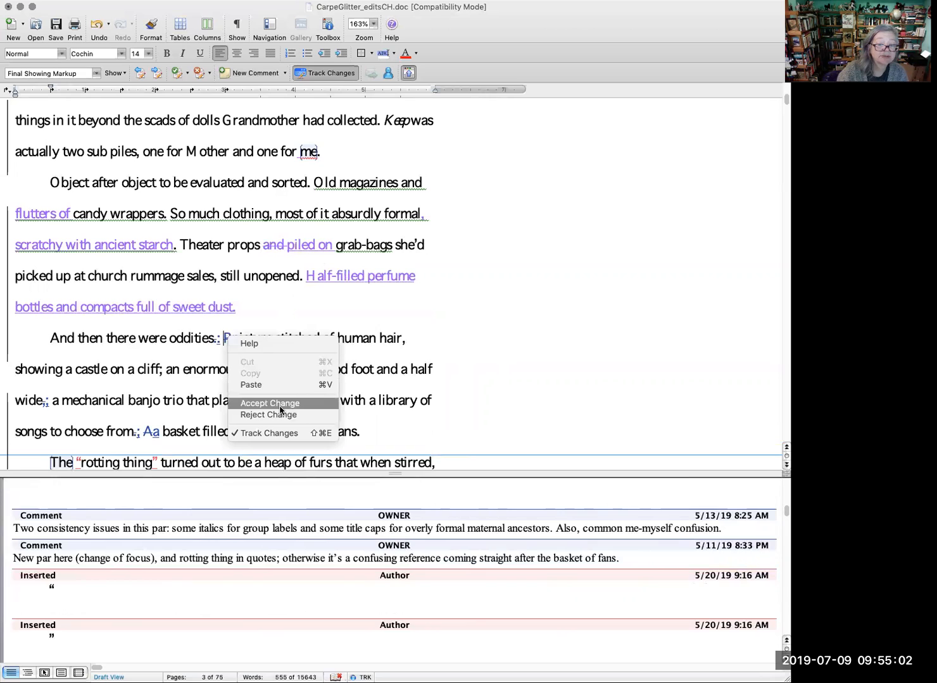
click(279, 410)
right_click(230, 340)
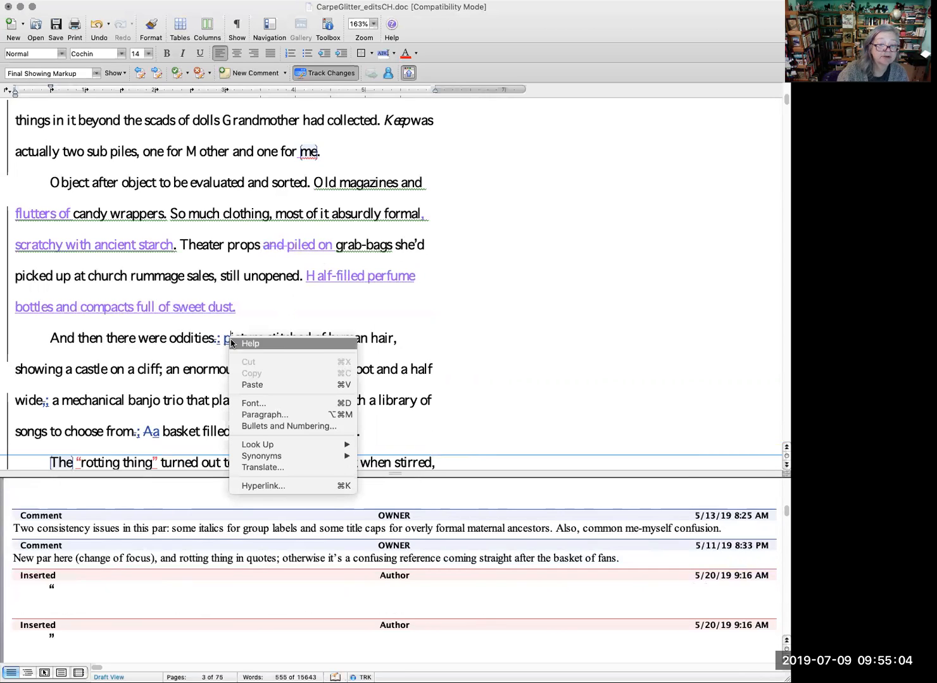
click(374, 313)
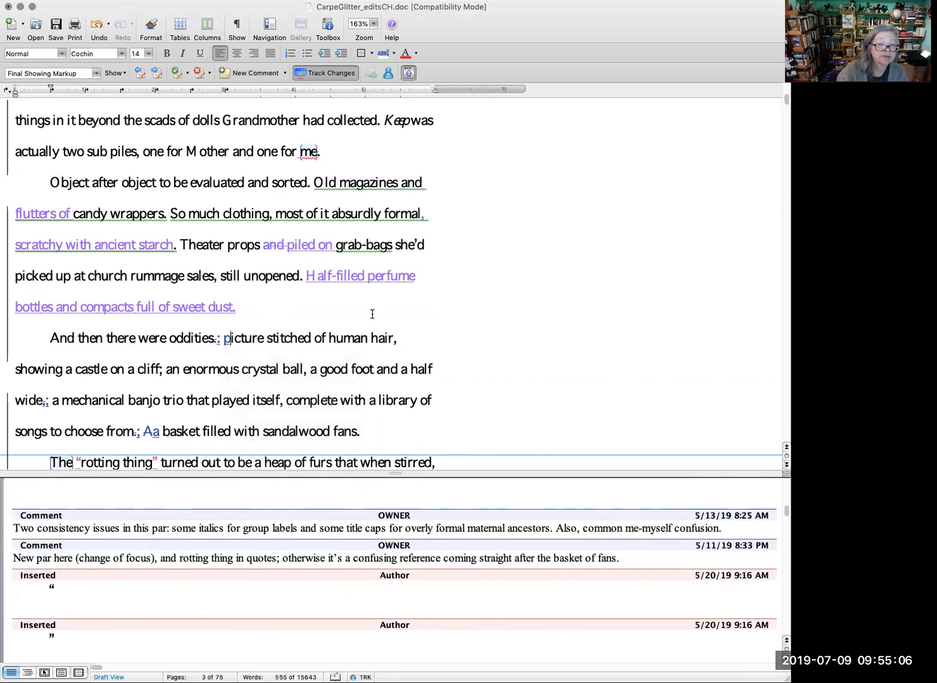
click(232, 340)
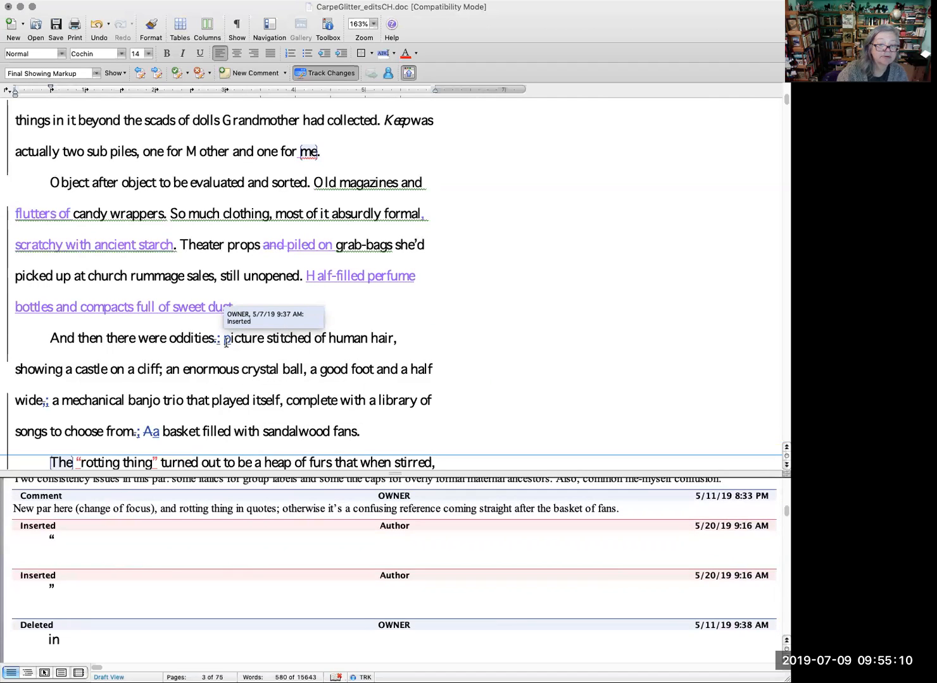
right_click(226, 343)
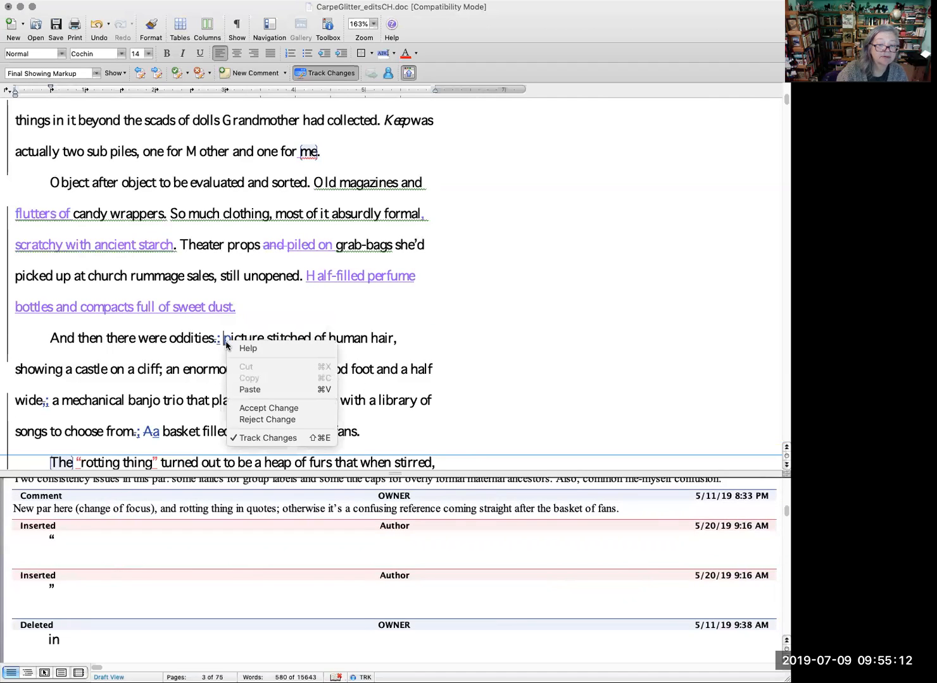
click(259, 410)
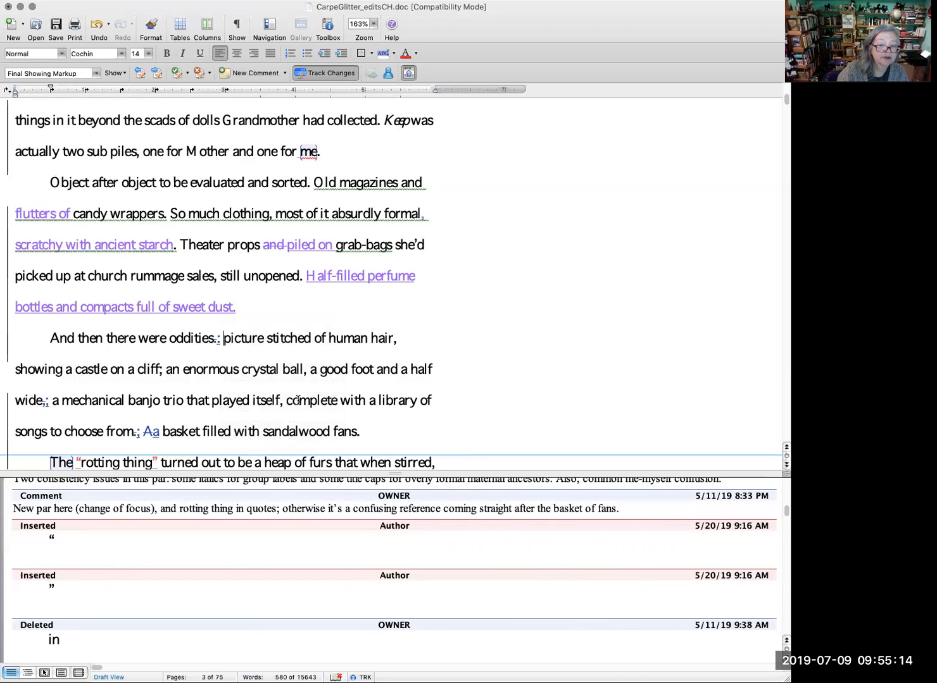
Step: Insert "a" before "picture stitched" and accept the copyeditor's inserted colon after "oddities"
click(229, 343)
text(a)
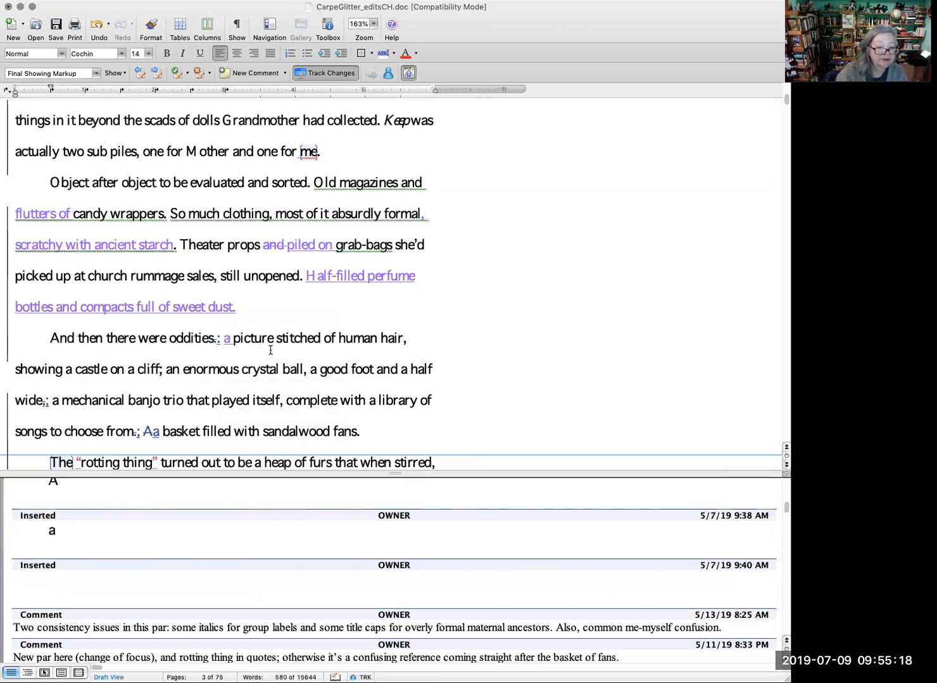
right_click(216, 344)
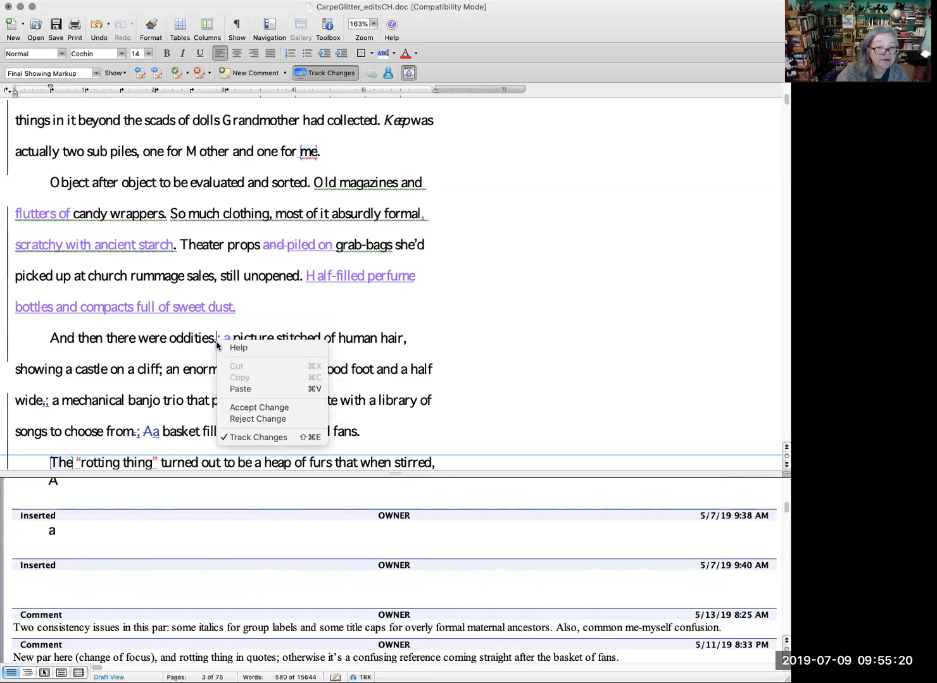
click(265, 412)
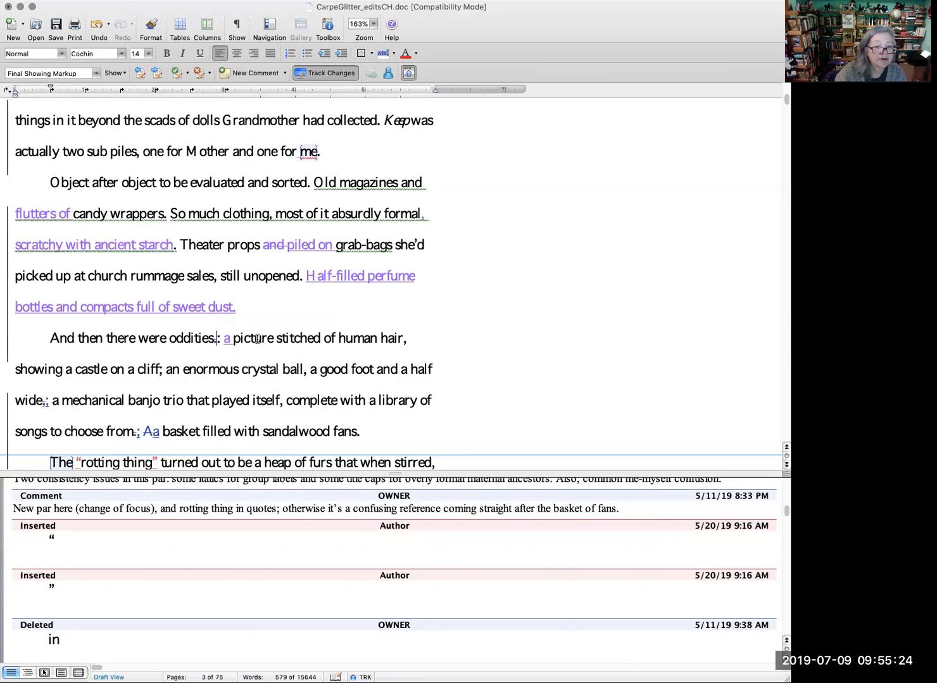
click(221, 339)
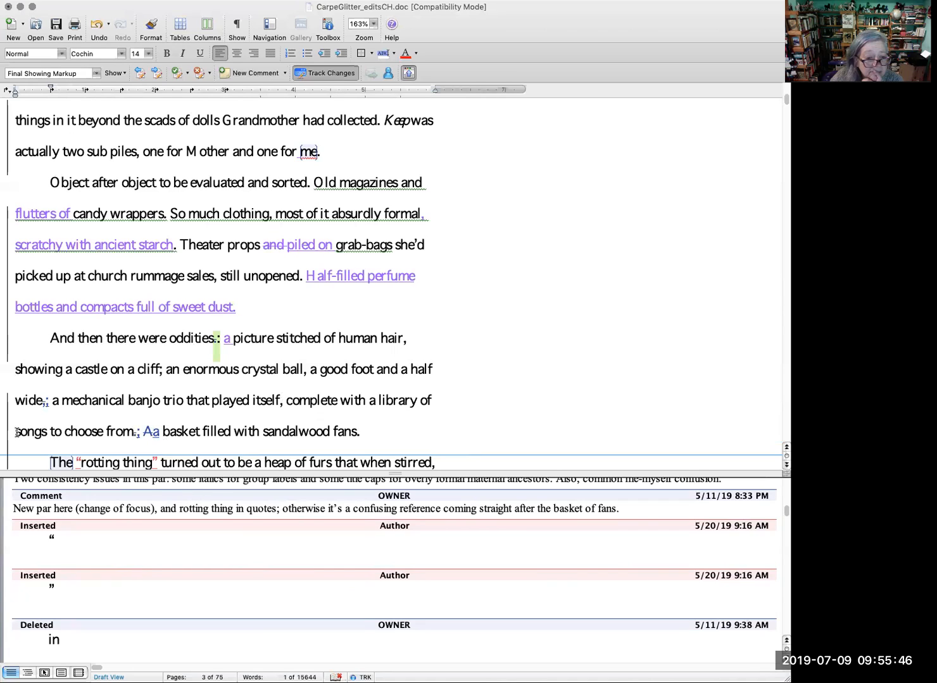
Step: Insert the tracked word "antebellum" before "songs to choose from" in the oddities paragraph
text(jazz)
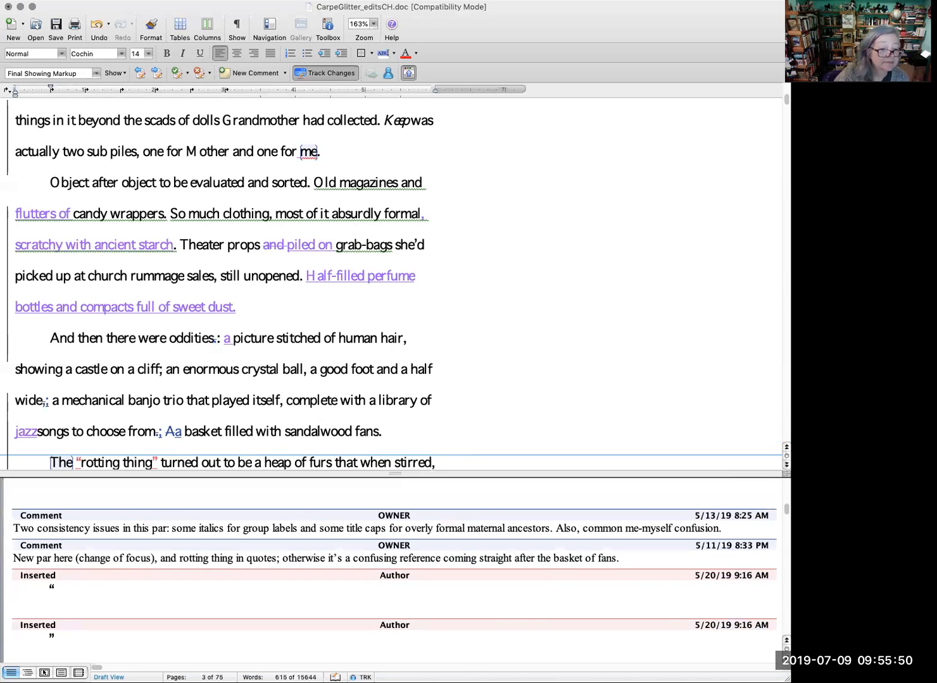
key(BackSpace)
key(BackSpace)
key(BackSpace)
key(BackSpace)
text(a)
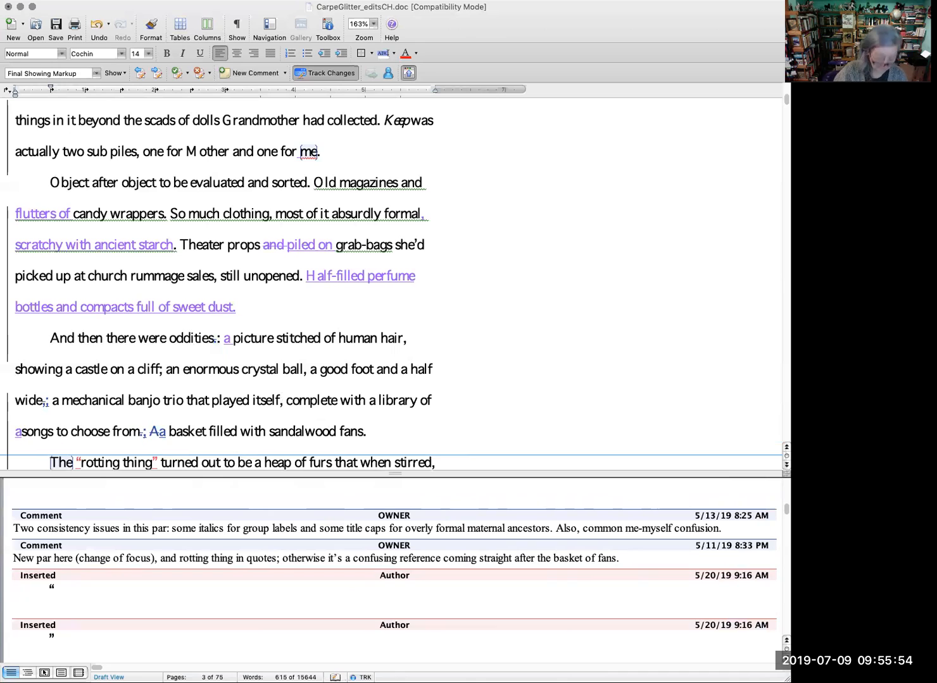
text(ntebellum)
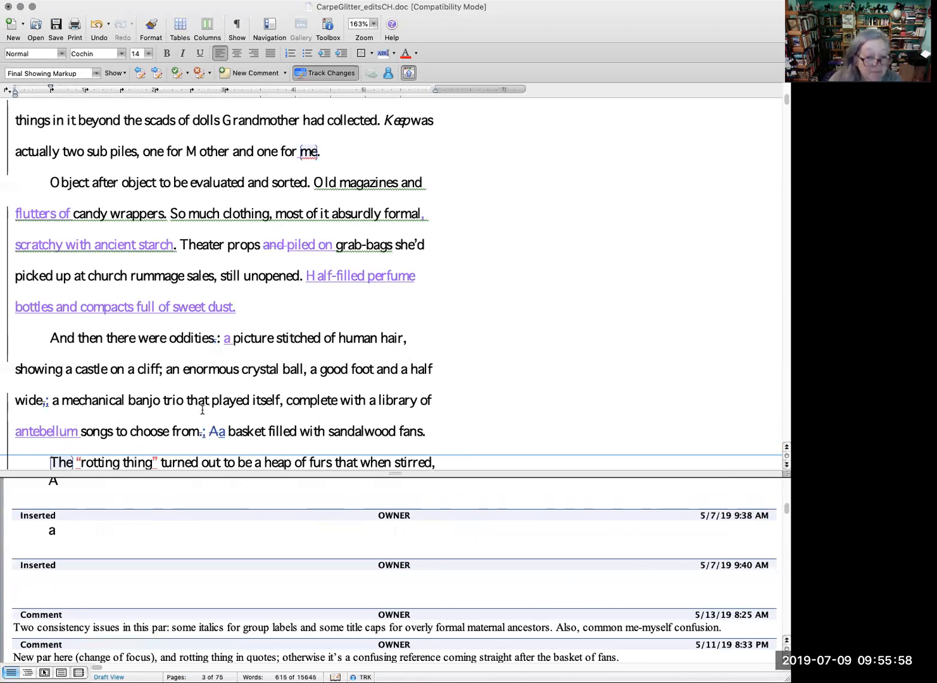
Step: Accept the copyeditor's change from "A" to "a" before "basket", along with the added "a" before "picture"
right_click(214, 428)
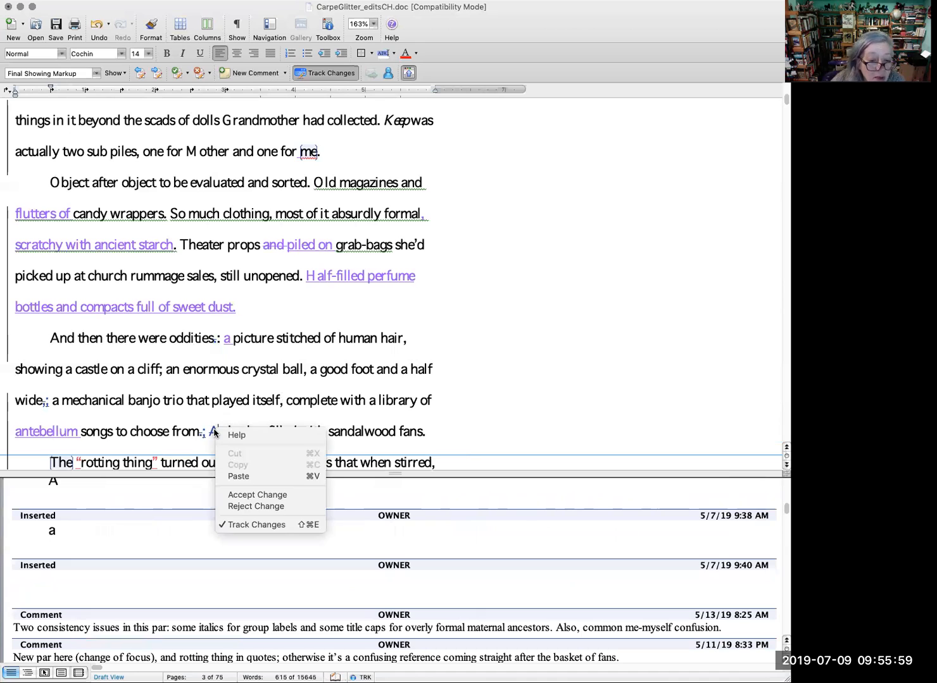
click(265, 495)
right_click(226, 341)
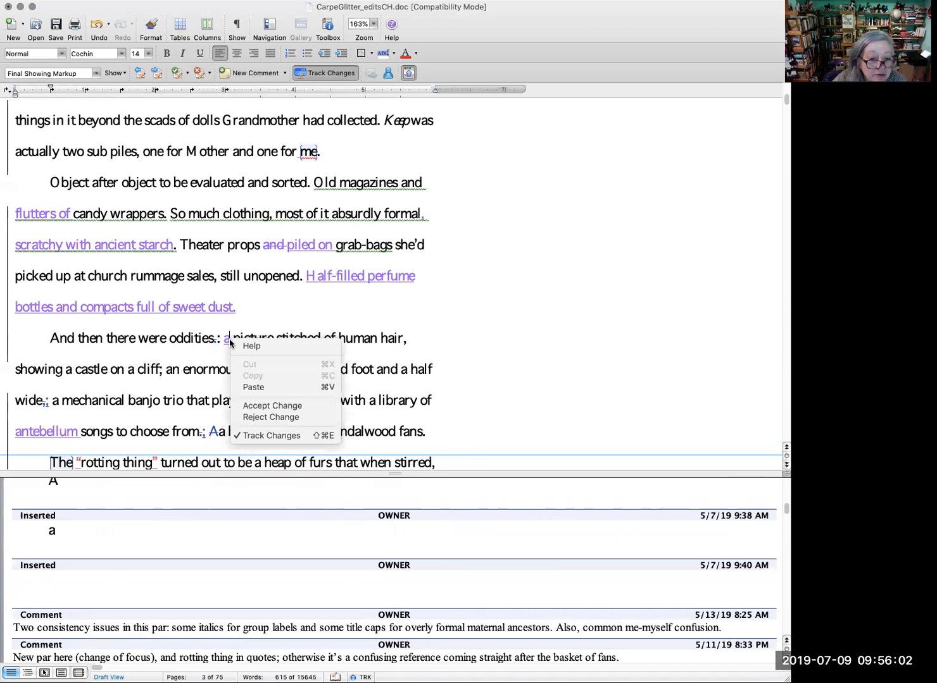
click(272, 403)
right_click(209, 433)
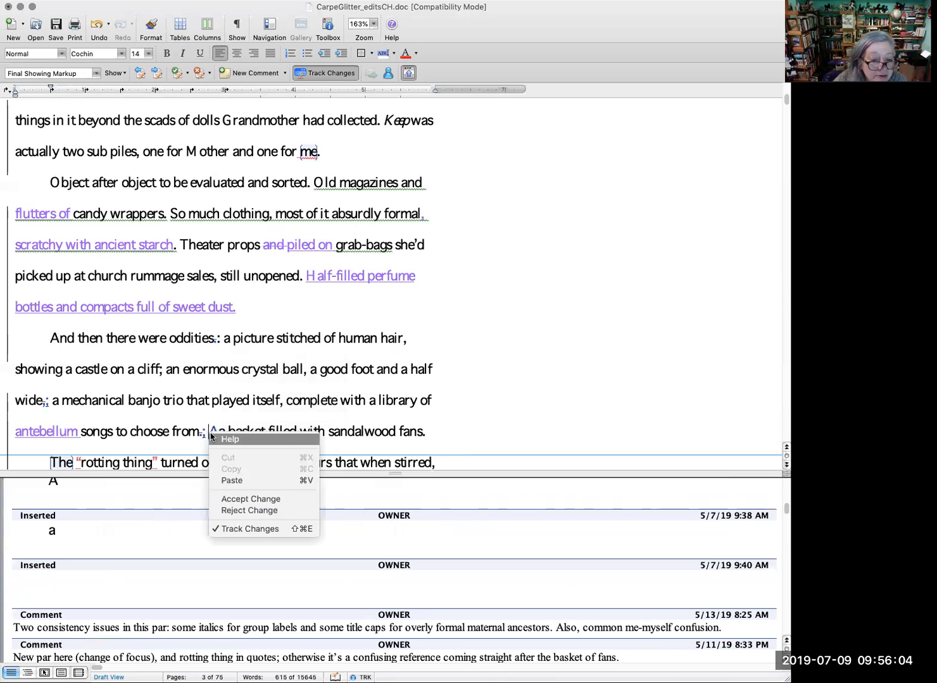
click(267, 500)
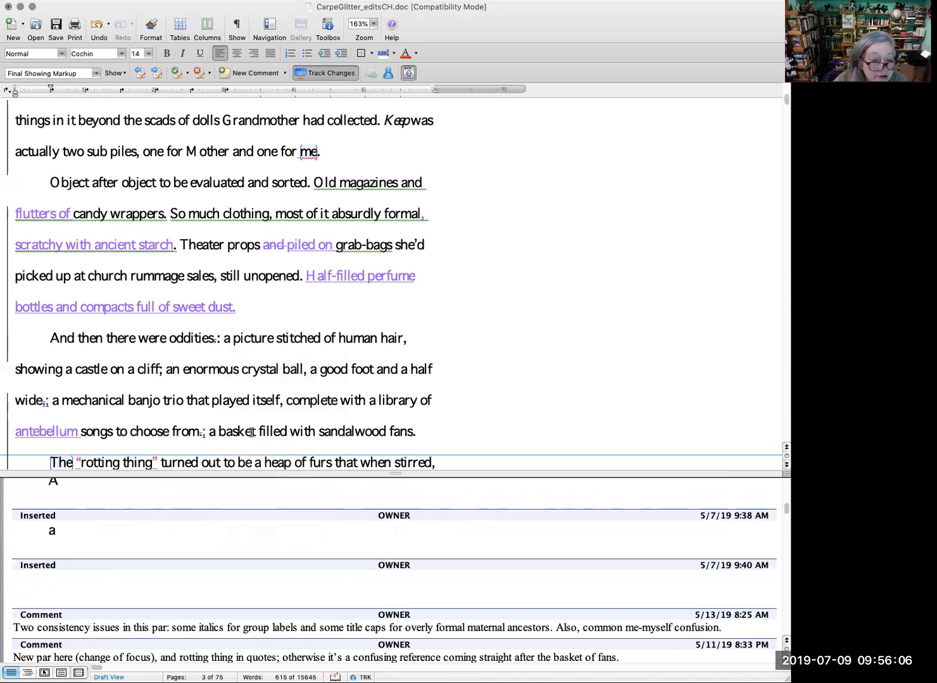
Step: Accept the copyeditor's inserted semicolon and deleted period after "songs to choose from"
right_click(201, 432)
click(250, 501)
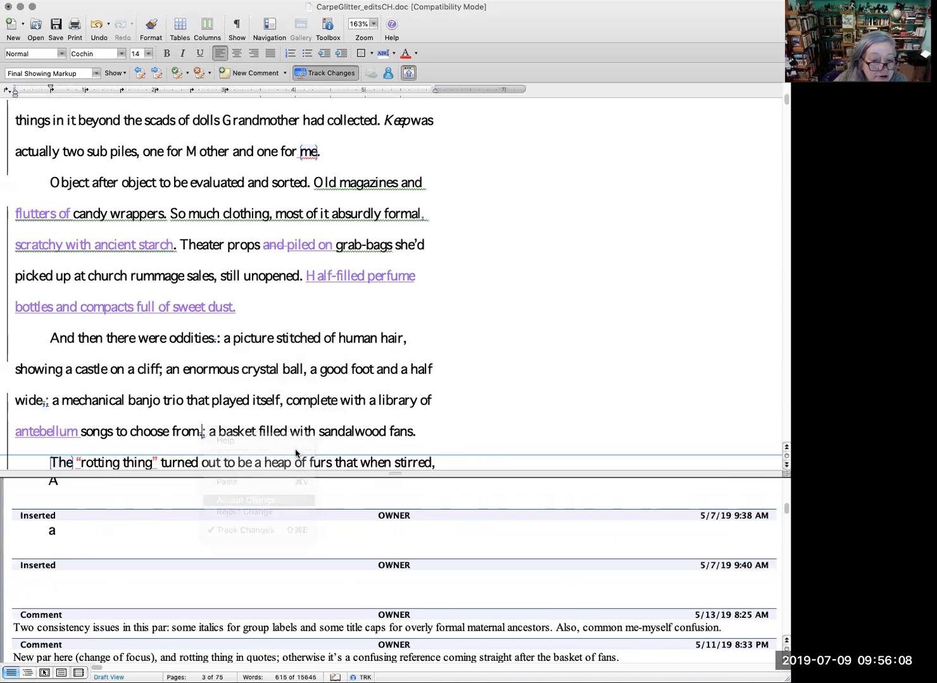
right_click(202, 432)
click(206, 431)
right_click(201, 434)
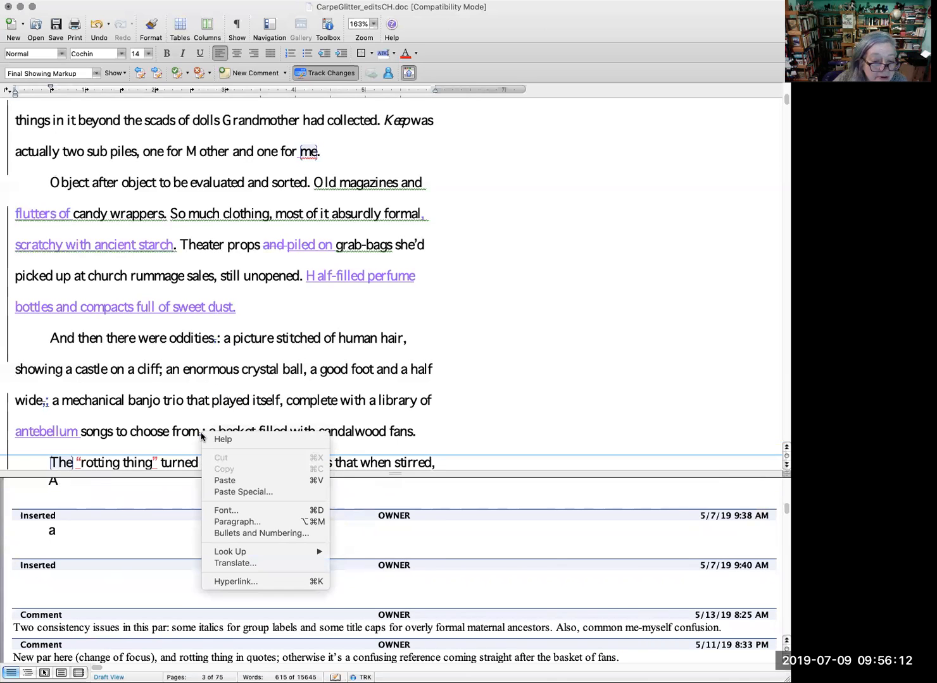
click(201, 435)
scroll(198, 367, down, 2)
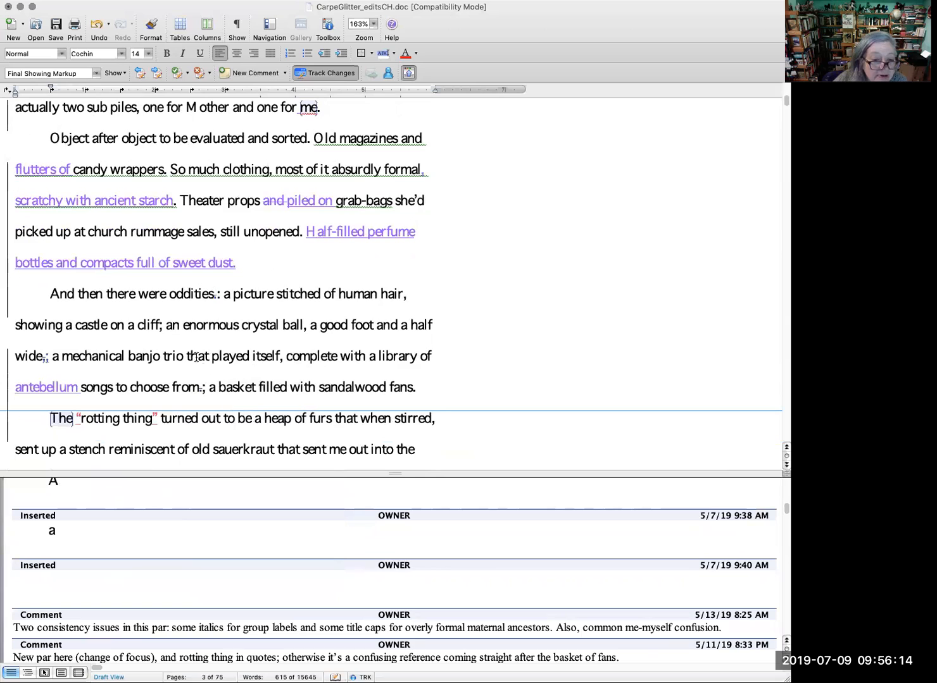
click(201, 389)
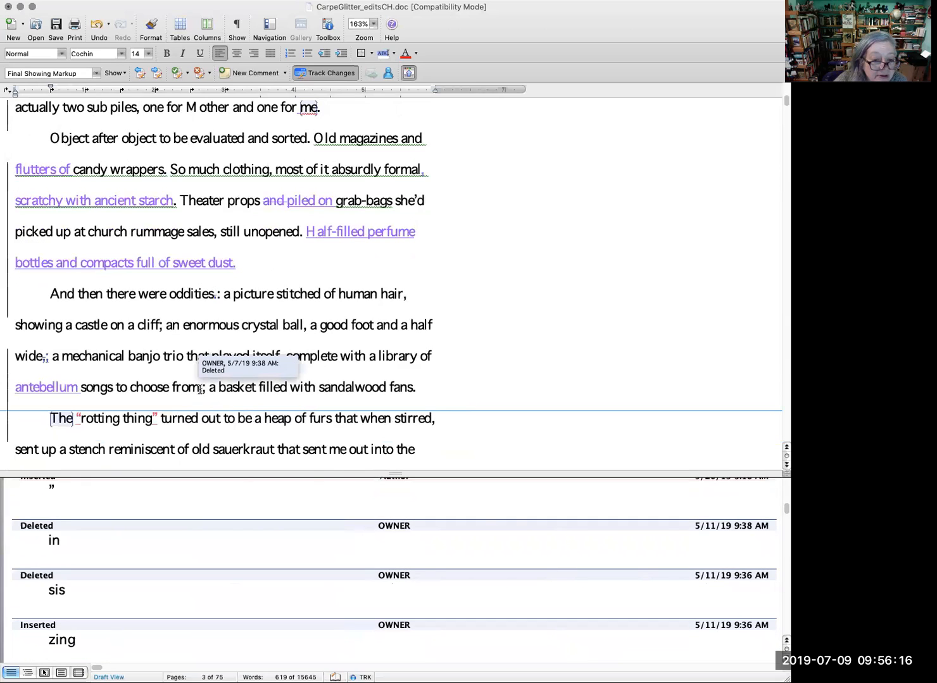
right_click(200, 391)
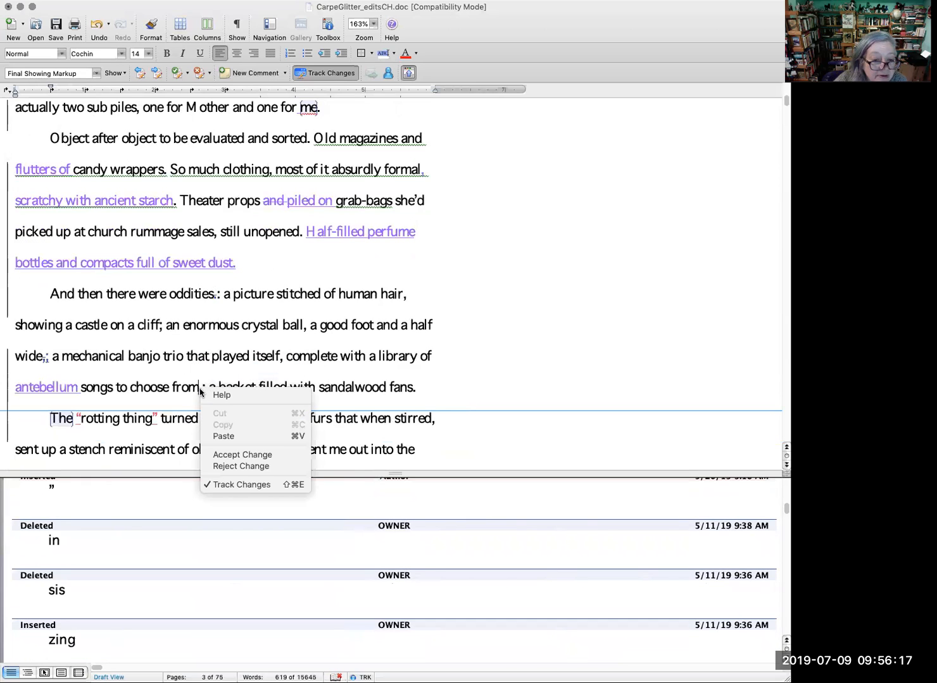
click(243, 455)
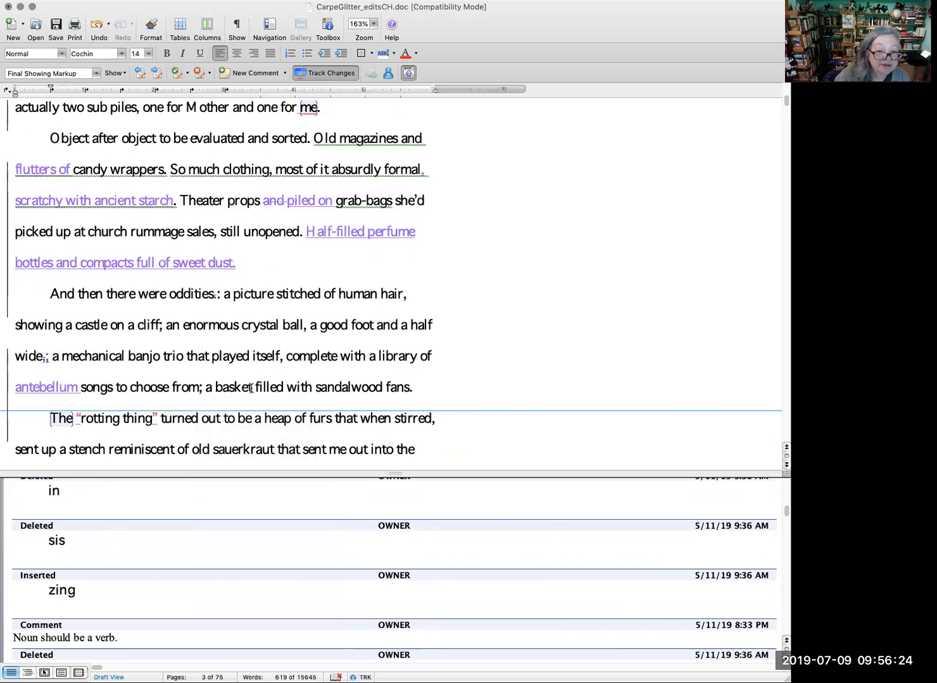
Step: Replace "filled" with "stuffed" as a tracked change in the phrase about the basket of sandalwood fans
drag(256, 386, 282, 387)
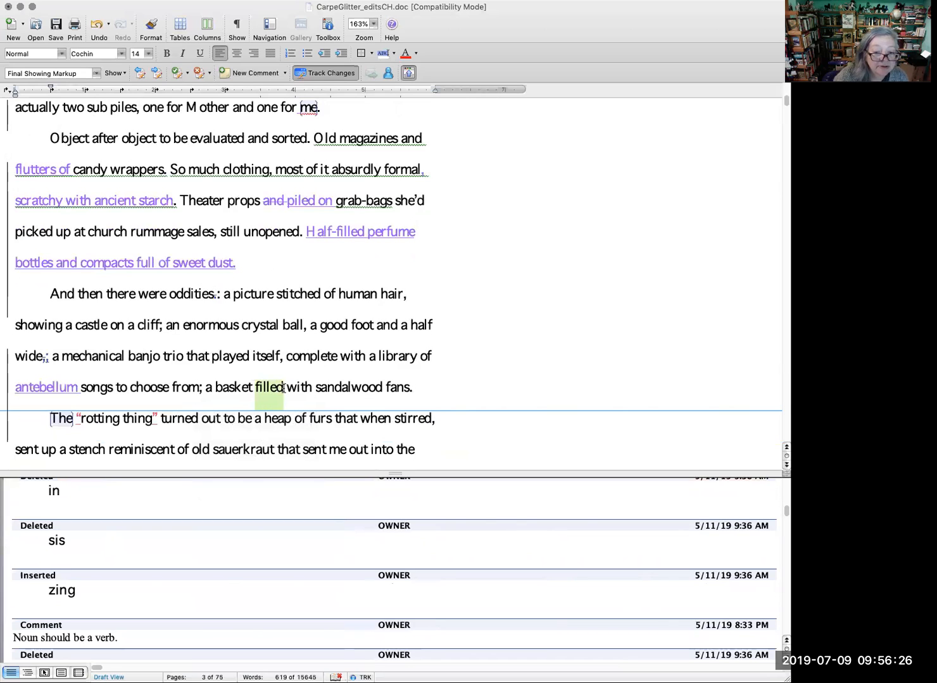
text(stuffed)
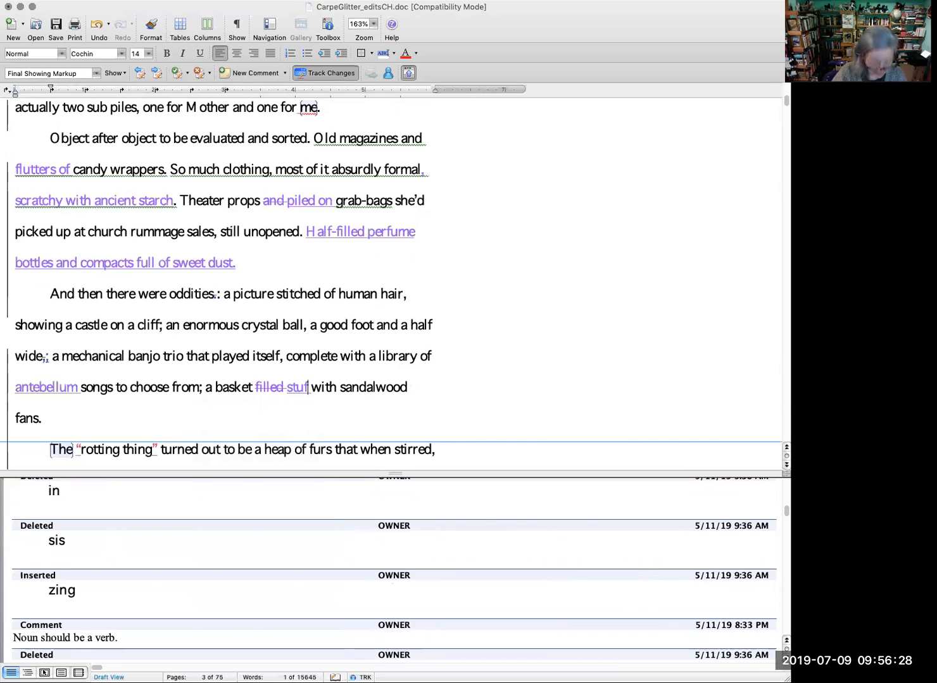
scroll(283, 388, down, 3)
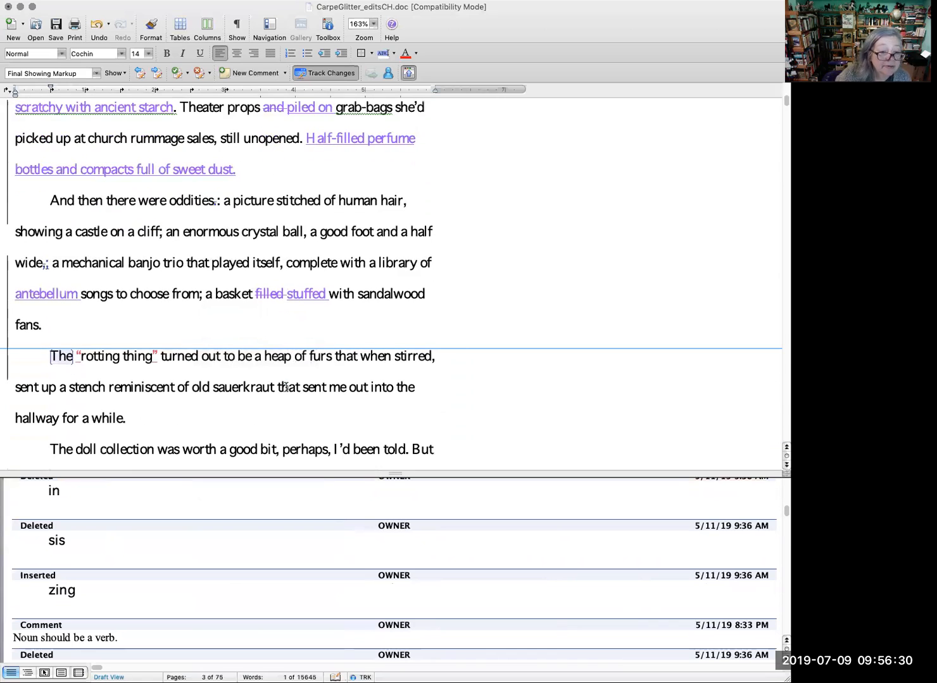
Step: Insert a tracked comma after "that" in "a heap of furs that when stirred"
click(63, 356)
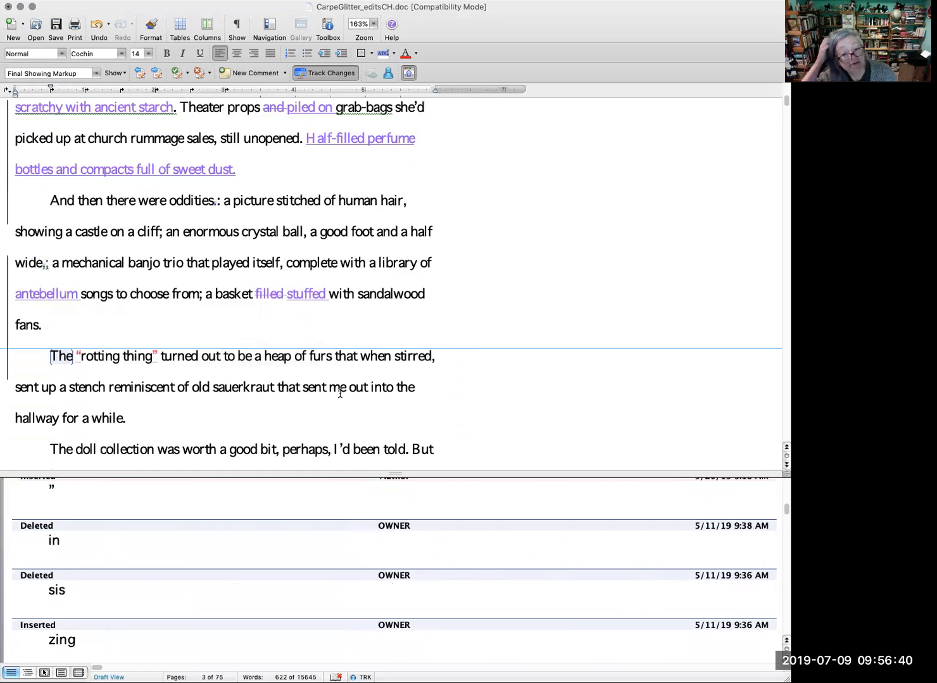
click(358, 362)
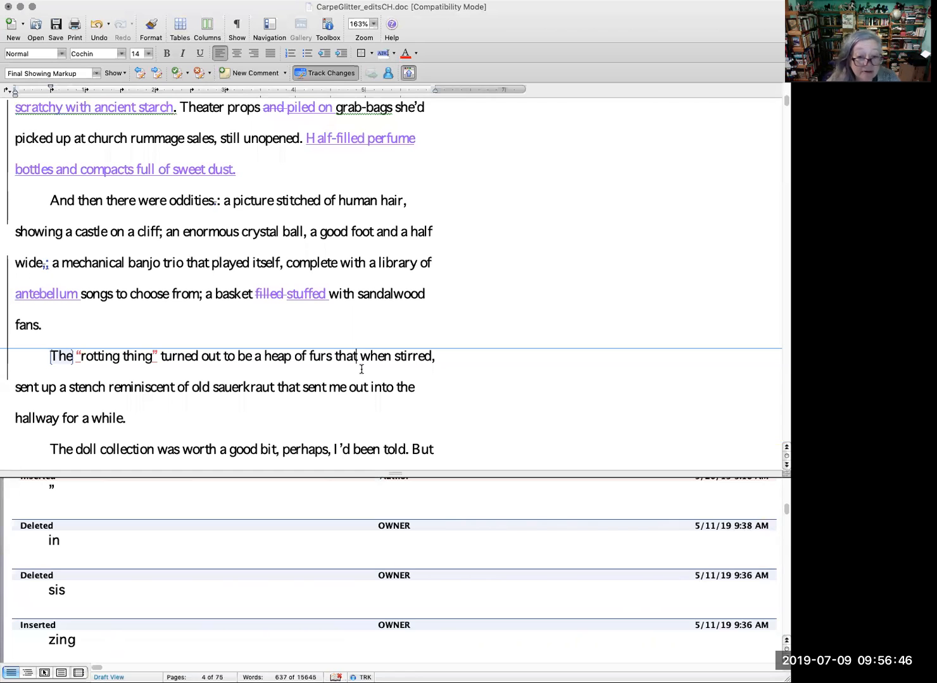
text(,)
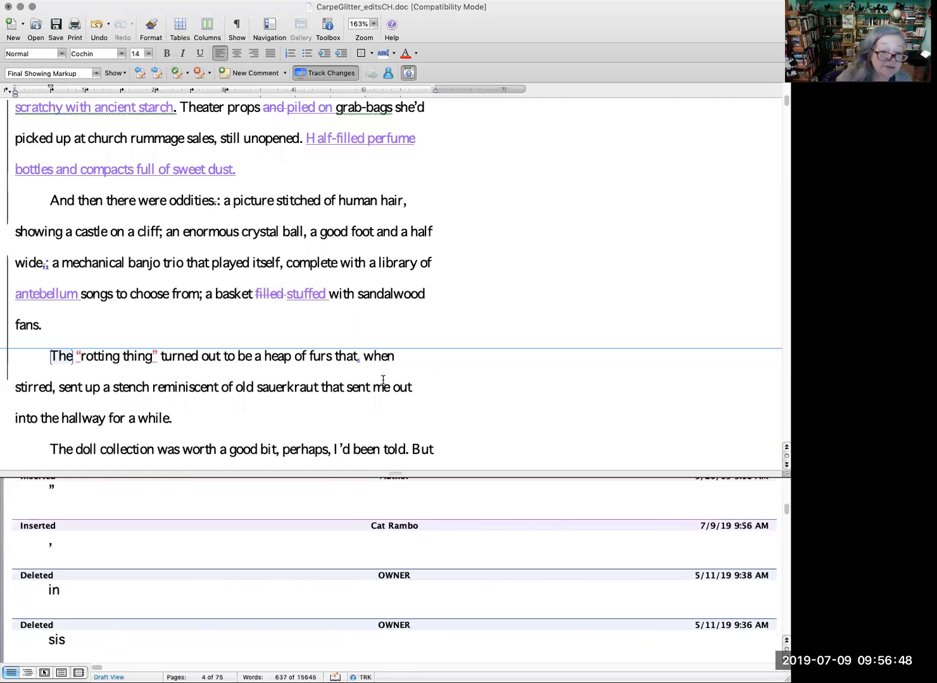
click(426, 362)
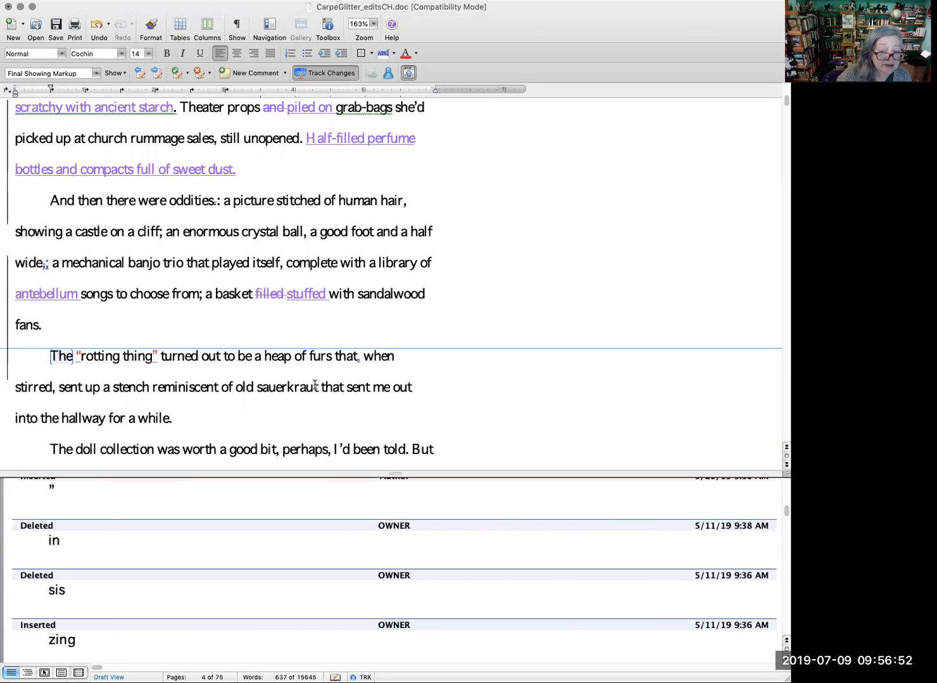
Step: Extend the sentence ending "into the hallway for a while" with the tracked words "to lean against the yellowing wallpaper and breathe in fresher air"
drag(320, 387, 341, 386)
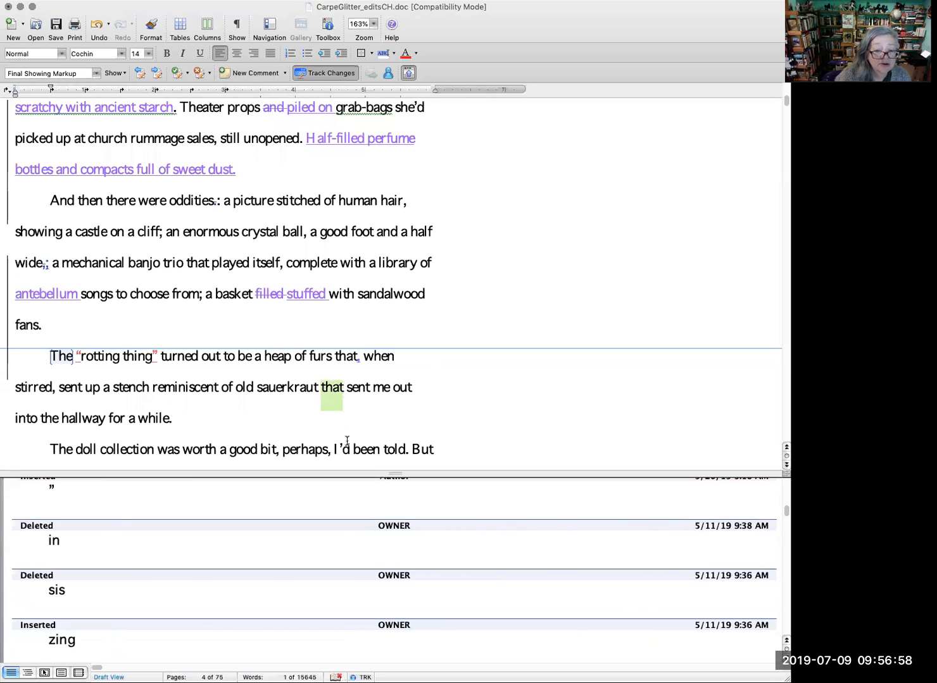
scroll(370, 431, down, 3)
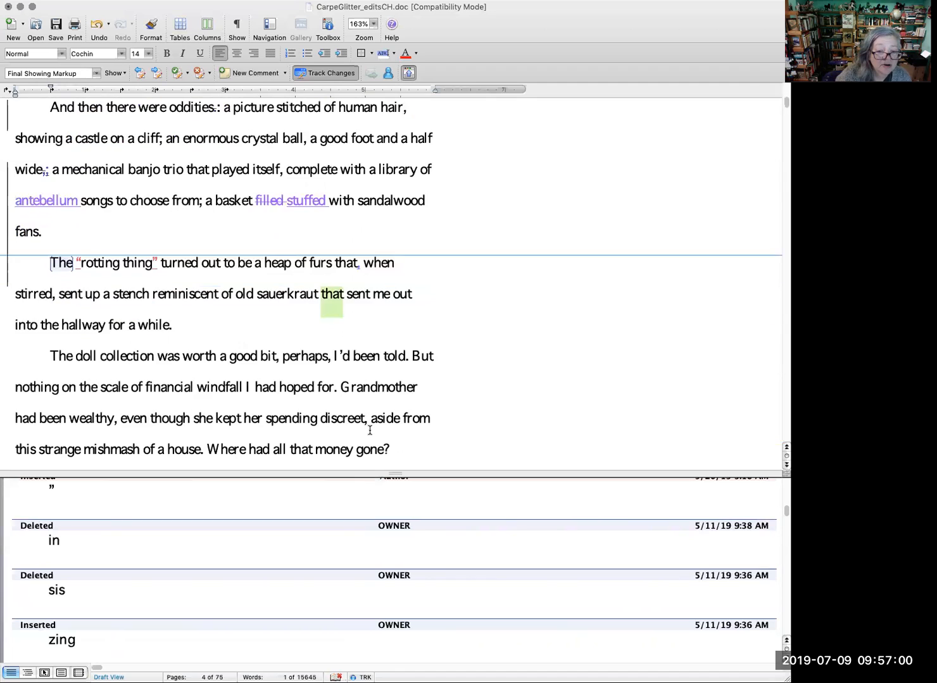
scroll(370, 431, down, 2)
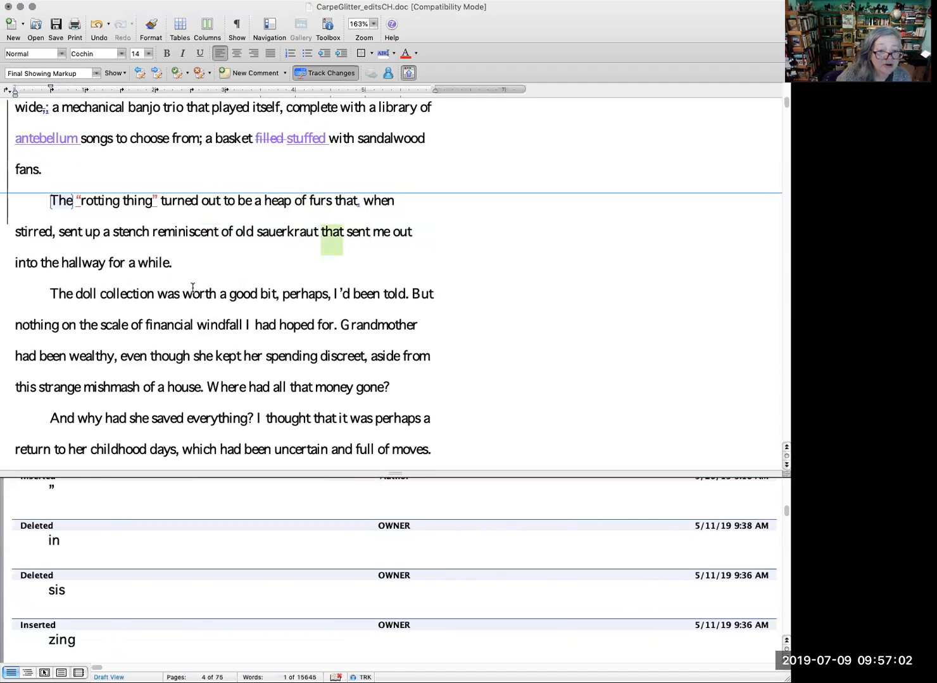
click(171, 263)
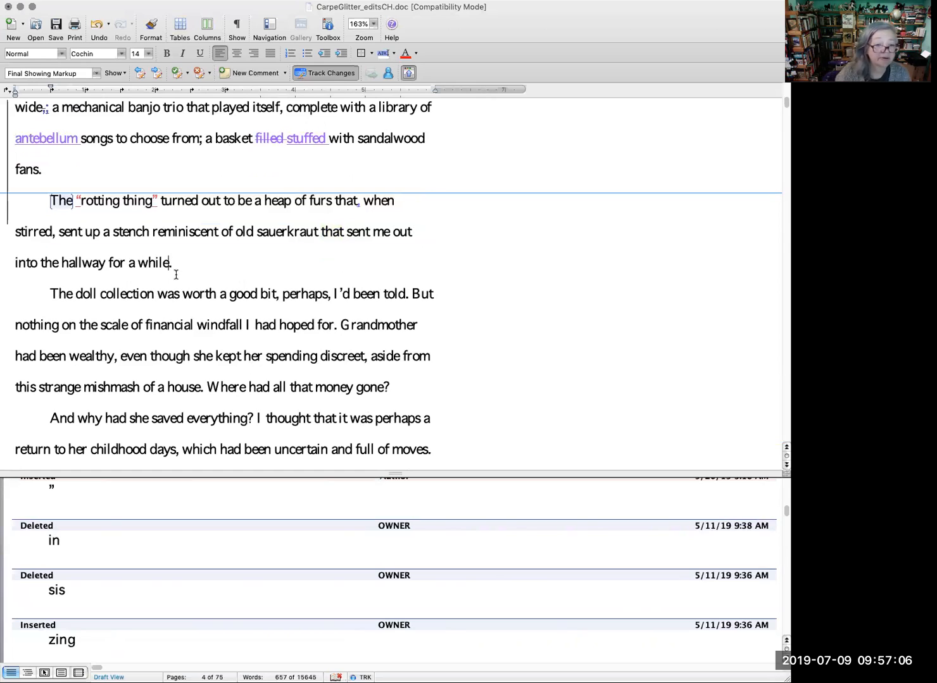
text(to lean agai)
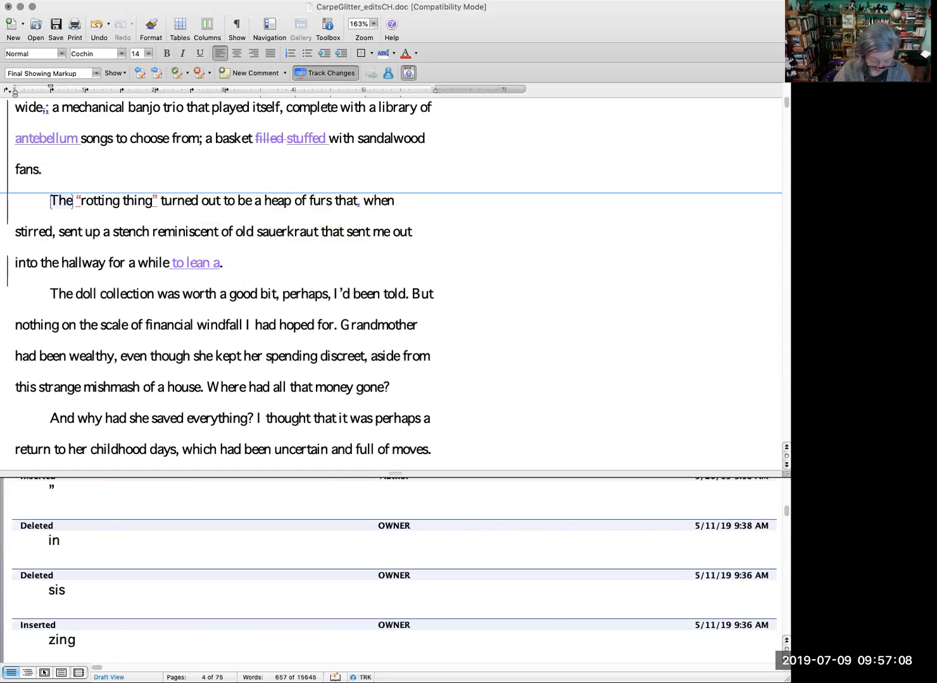
text(nst the )
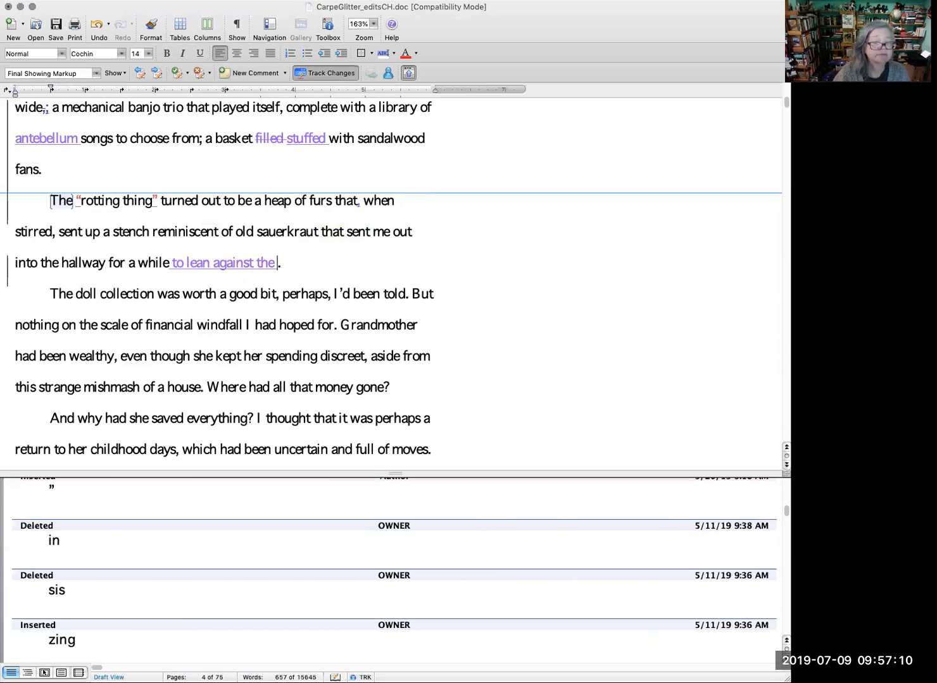
text(yellowing w)
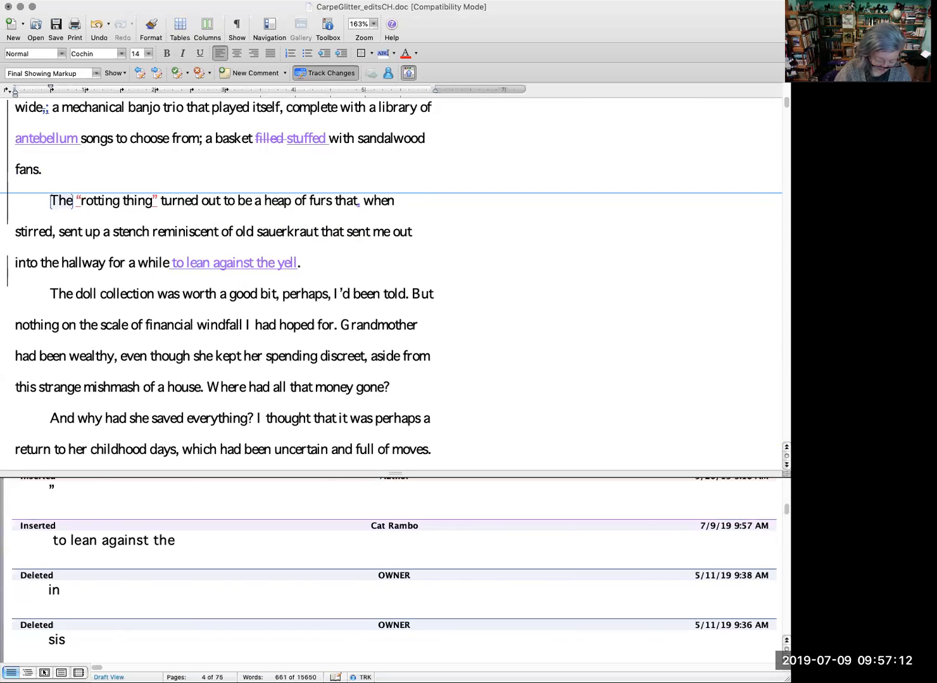
text(allpaper and )
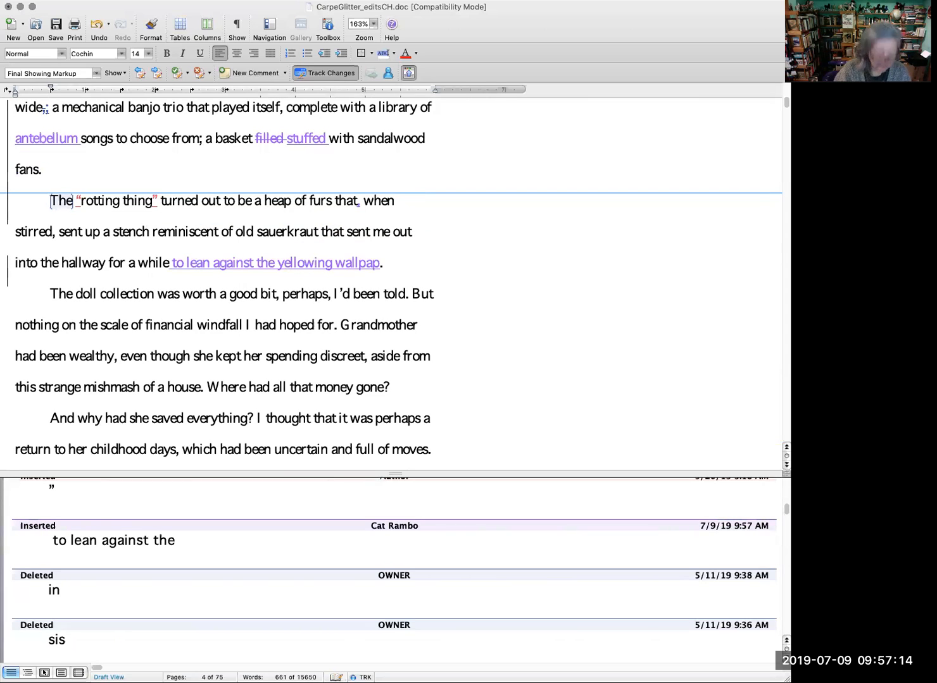
text(take)
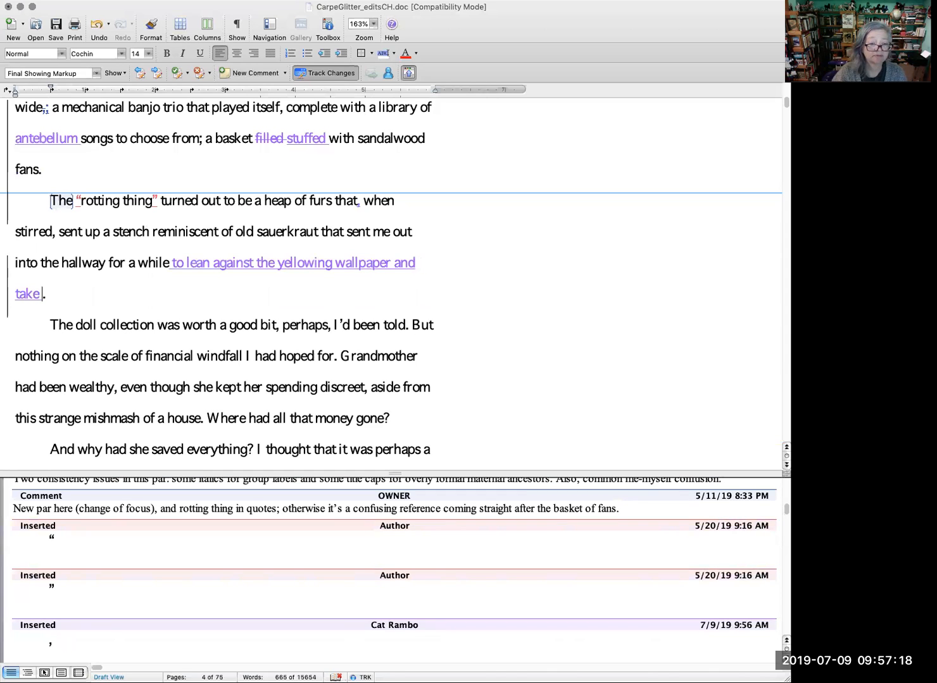
key(BackSpace)
key(BackSpace)
key(BackSpace)
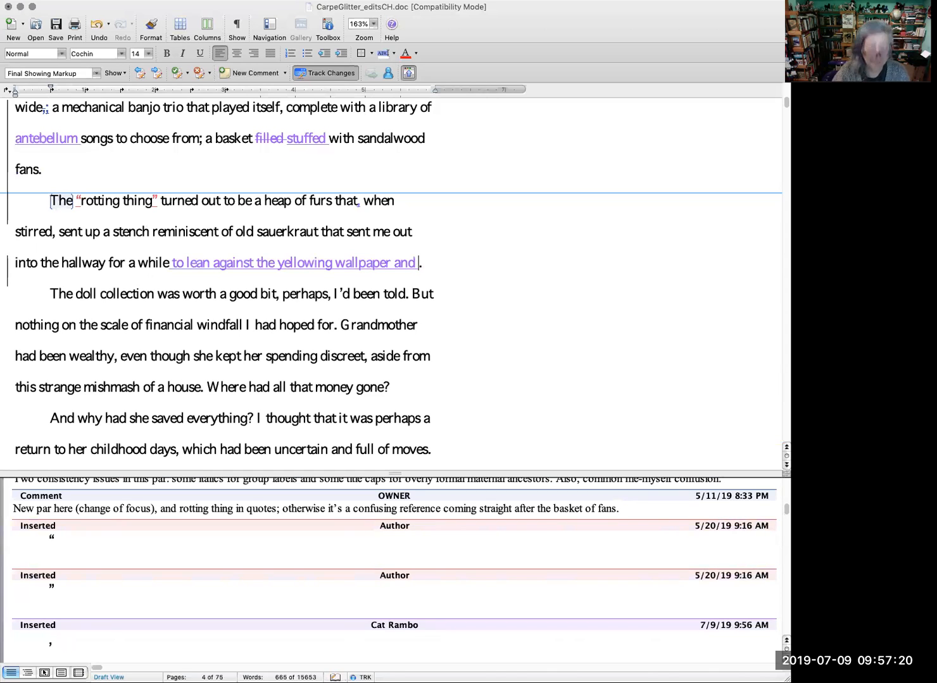
text(breathe in fresher air.)
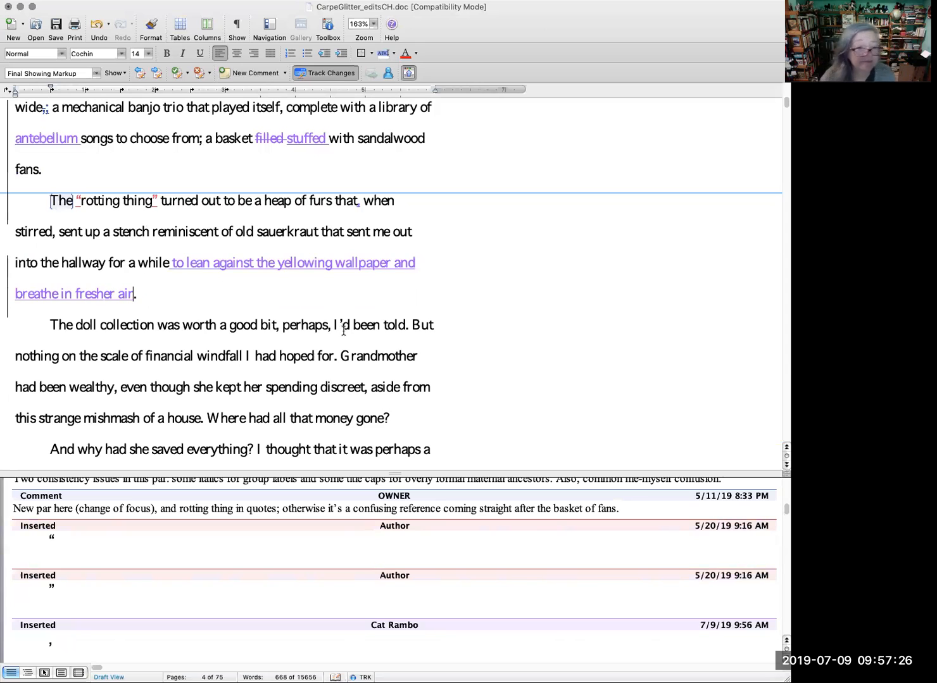
Step: Review the earlier edited paragraphs, and read on from the doll collection to the sentence about psychoanalyzing the dead grandmother
scroll(343, 325, up, 15)
scroll(343, 325, down, 4)
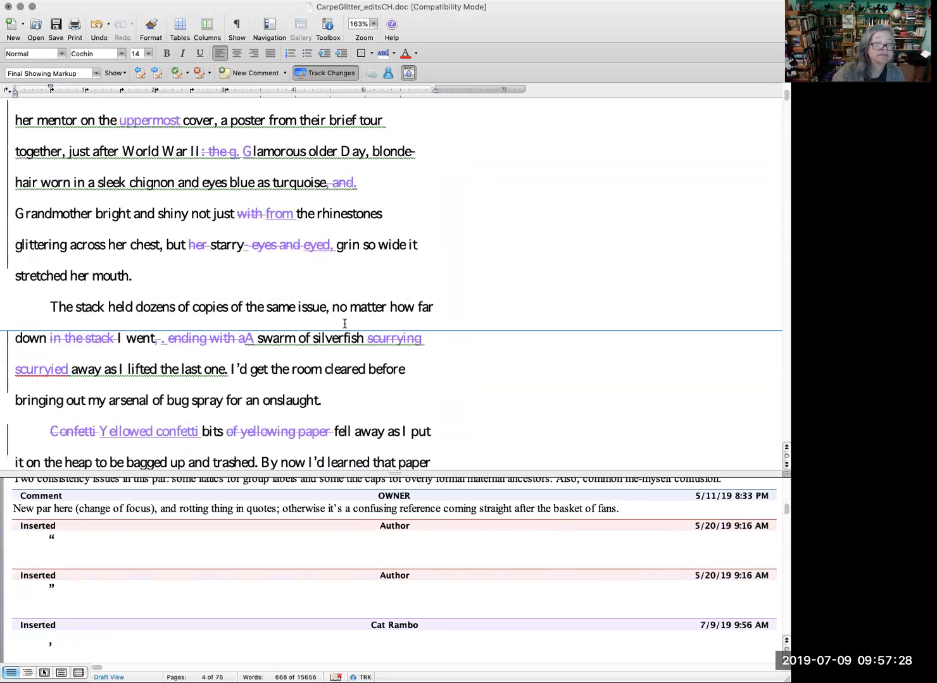
scroll(344, 325, up, 10)
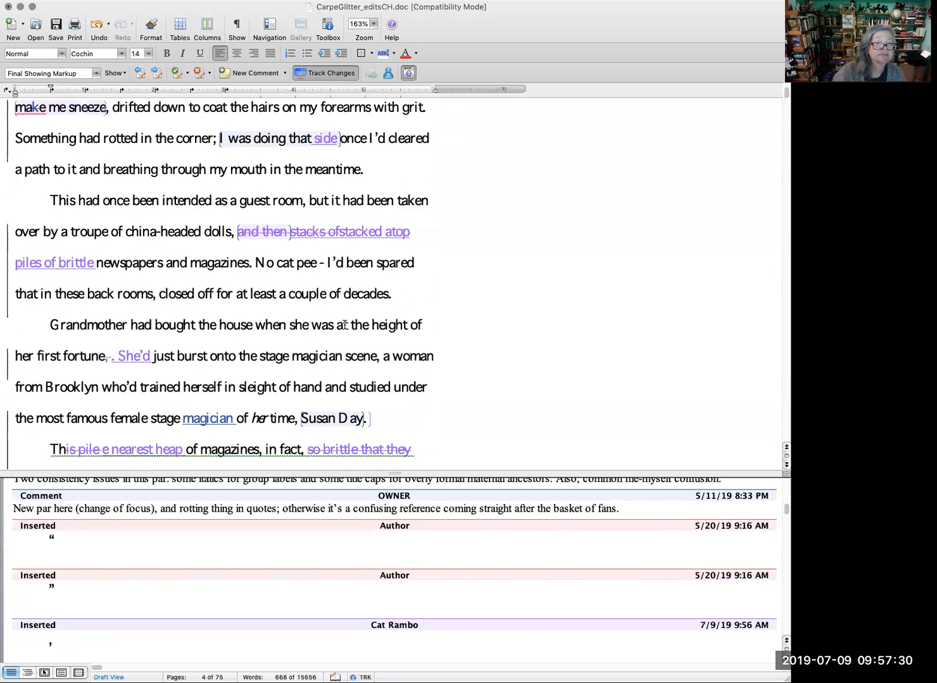
scroll(343, 325, down, 4)
scroll(344, 326, down, 5)
scroll(344, 326, down, 8)
scroll(343, 326, down, 3)
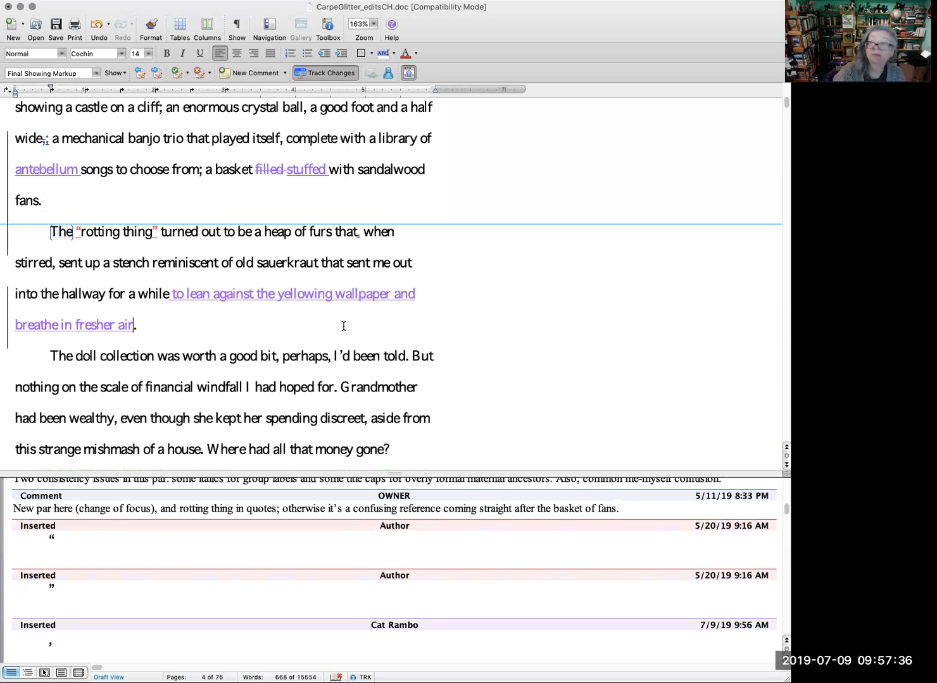
scroll(344, 326, down, 1)
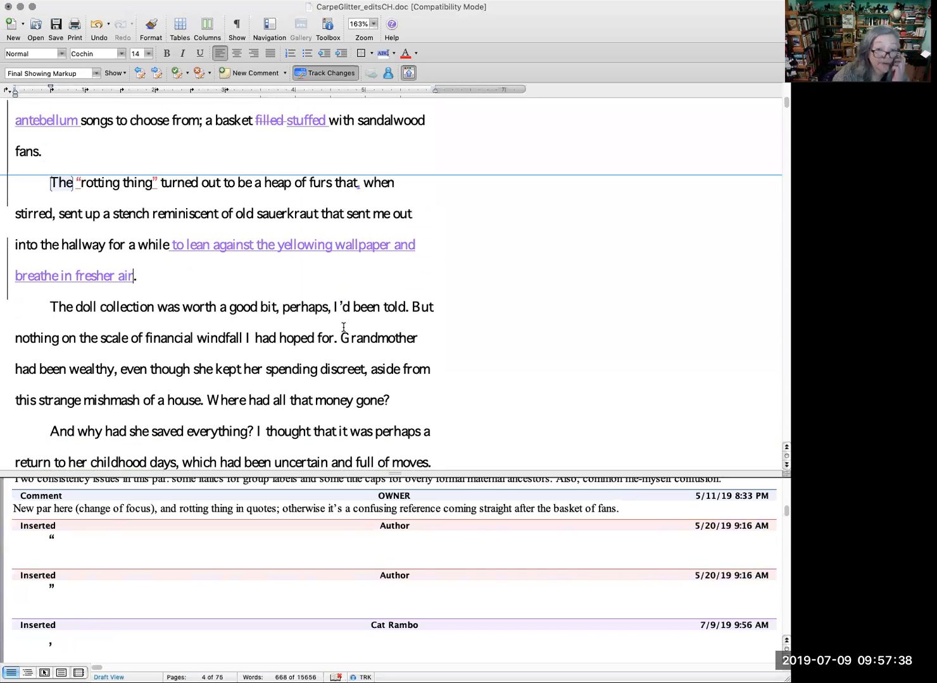
scroll(344, 326, down, 1)
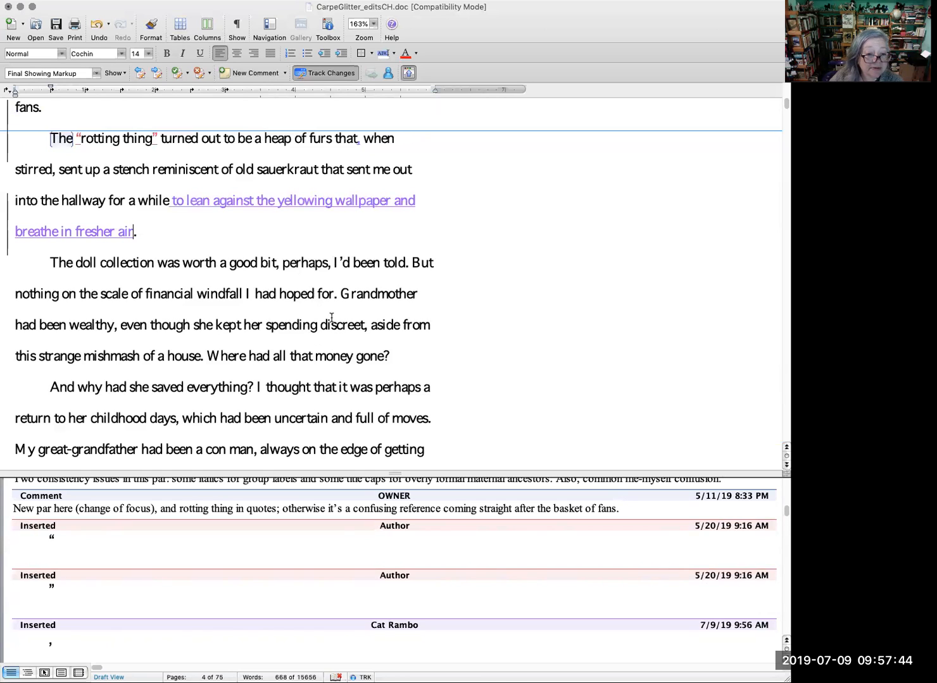
scroll(331, 317, down, 1)
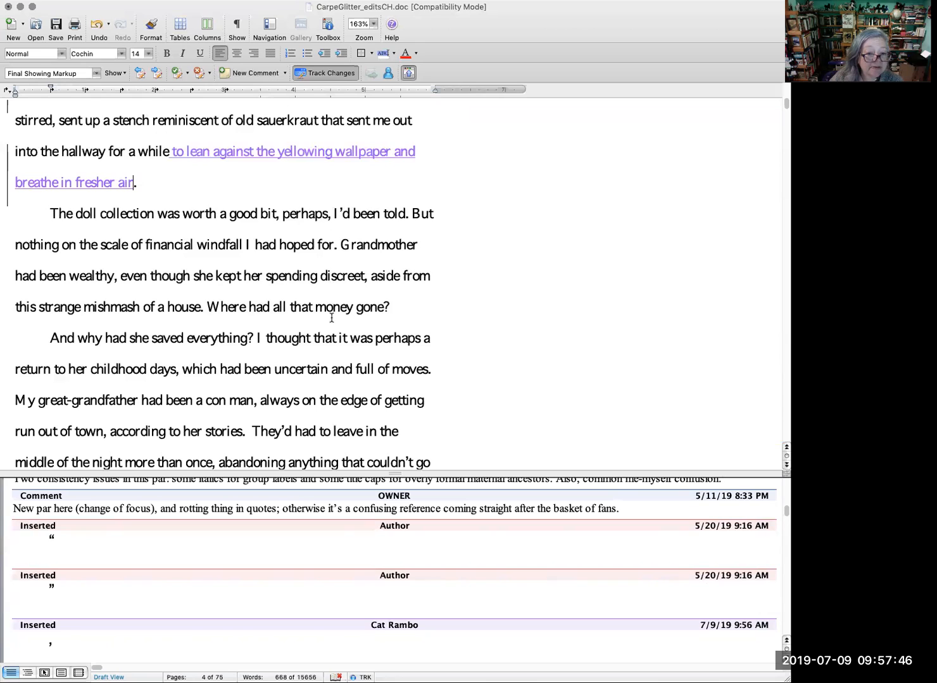
scroll(523, 332, down, 1)
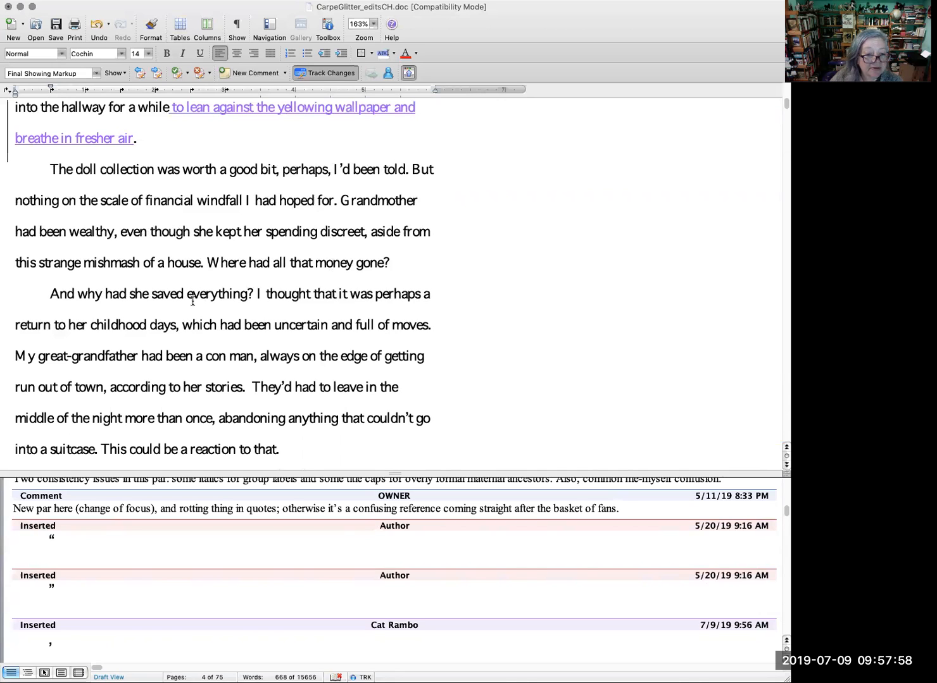
scroll(203, 297, down, 1)
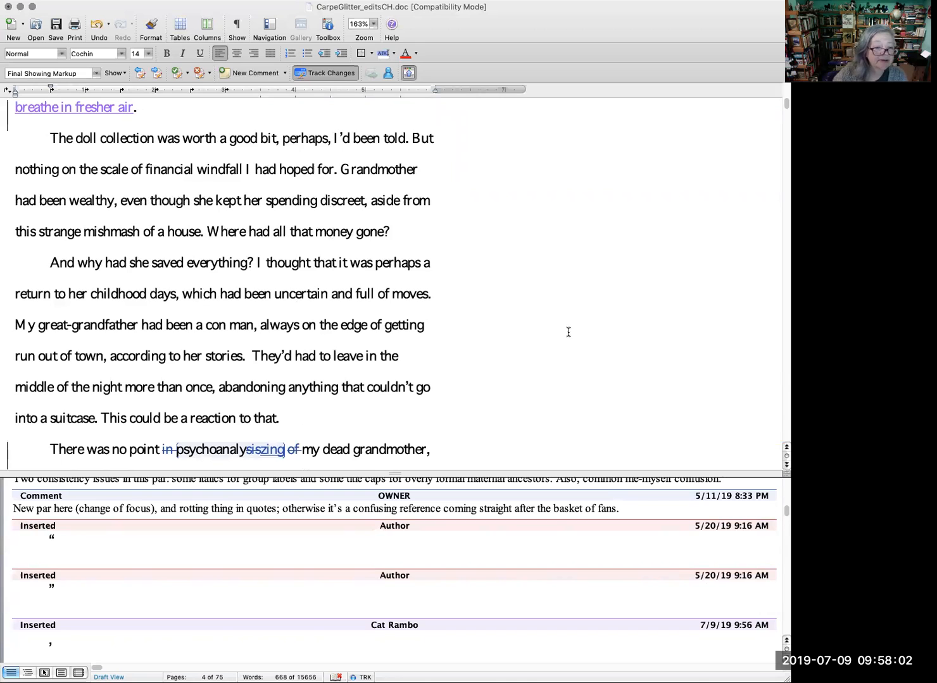
scroll(564, 333, down, 2)
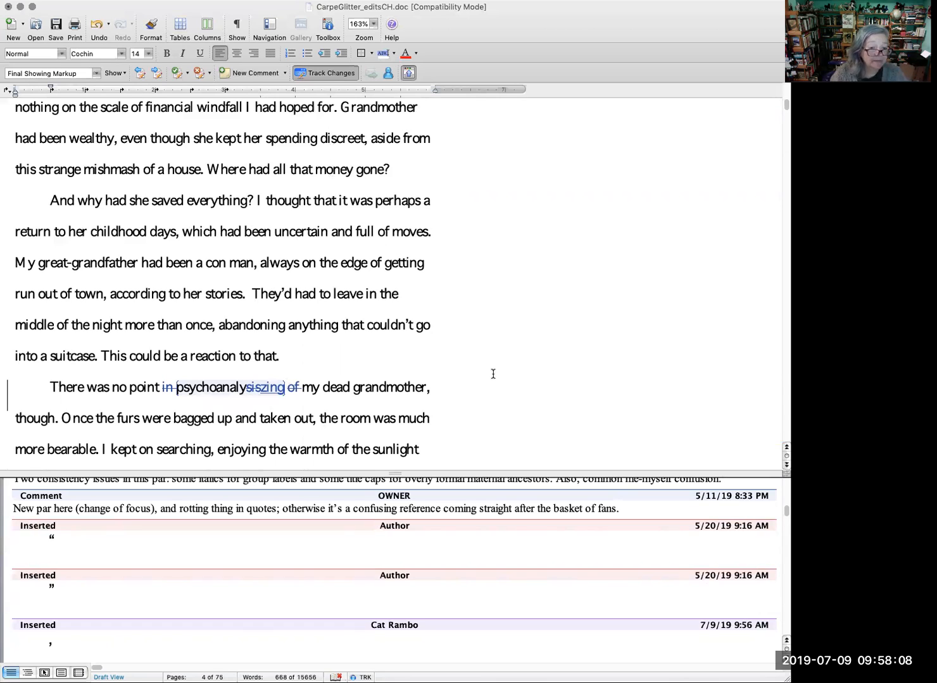
Step: Open the copyeditor's comment attached to "psychoanalyzing" and read it
right_click(231, 392)
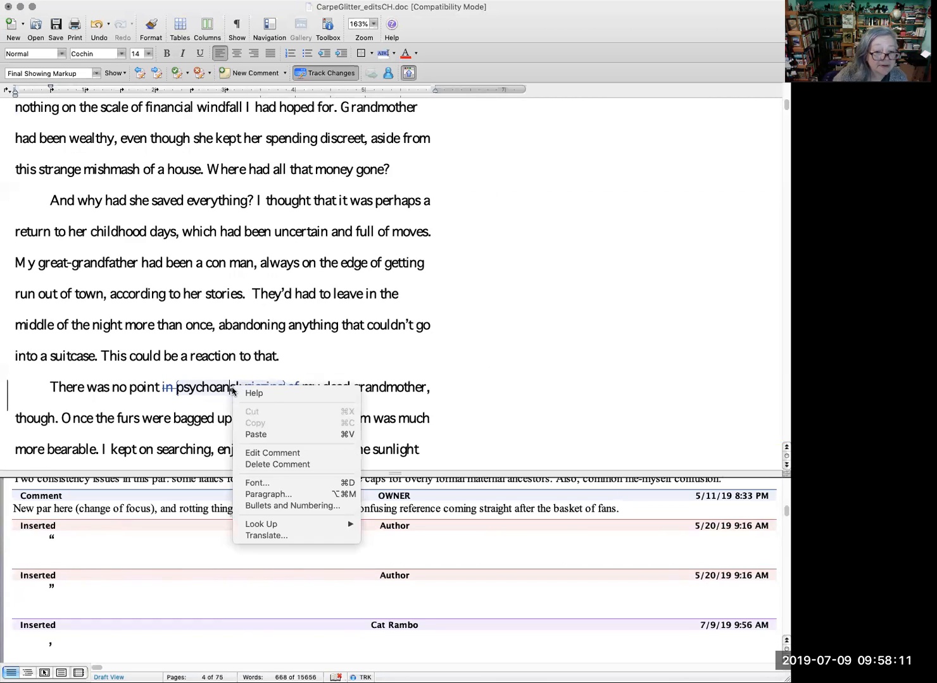
click(313, 456)
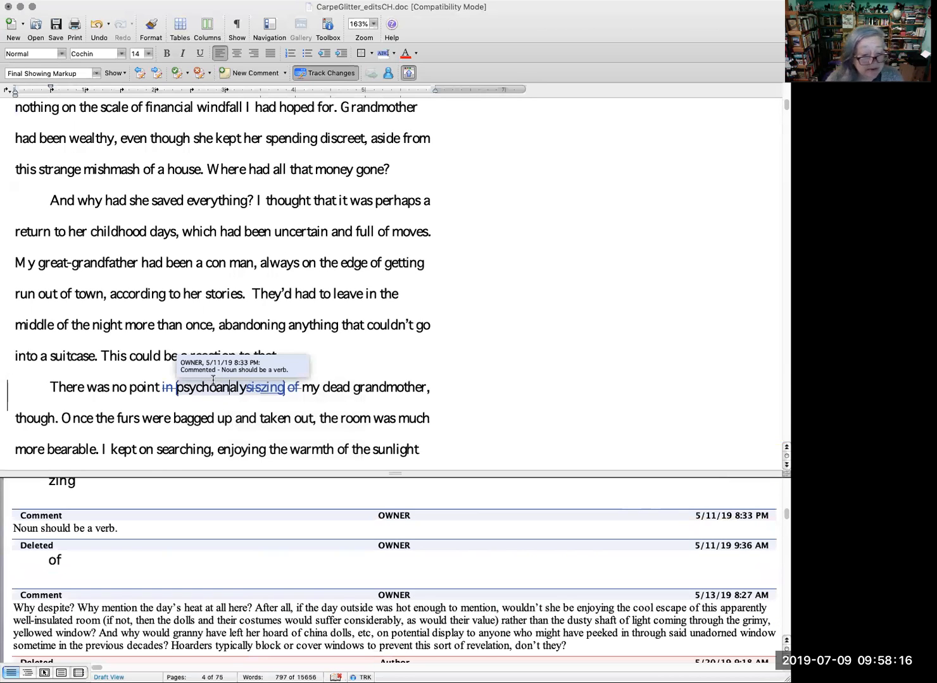
right_click(243, 393)
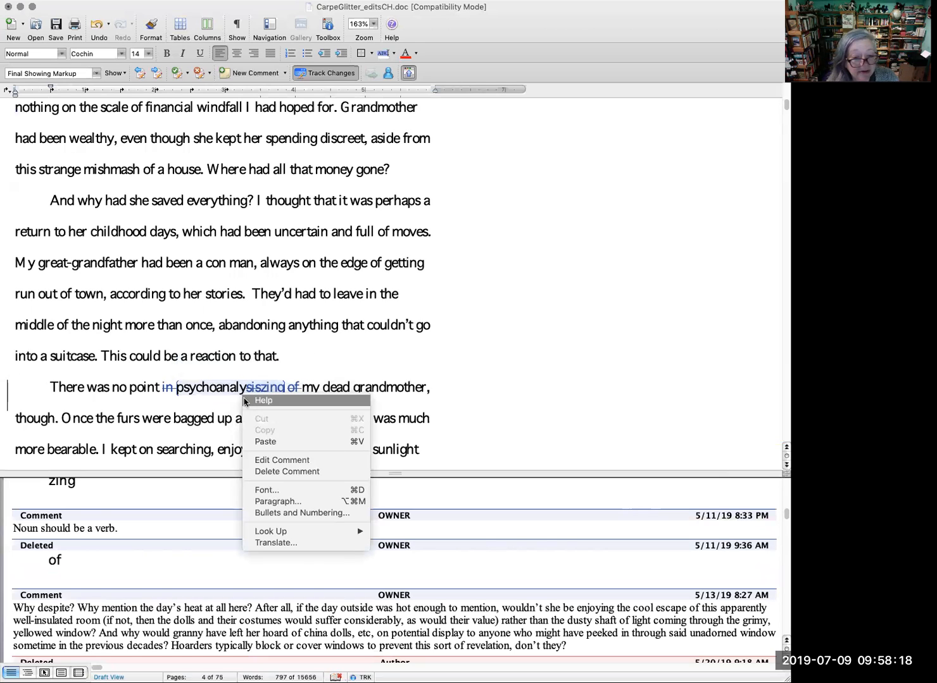
Step: Accept the copyeditor's changes turning "in psychoanalysis of" into "psychoanalyzing" before "my dead grandmother"
right_click(170, 391)
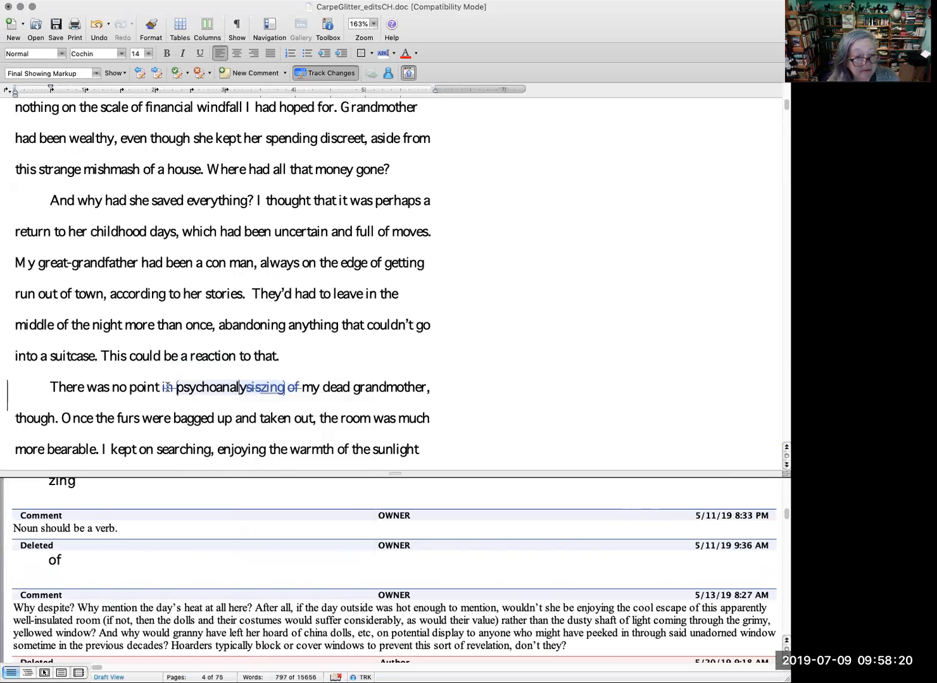
right_click(170, 392)
click(211, 452)
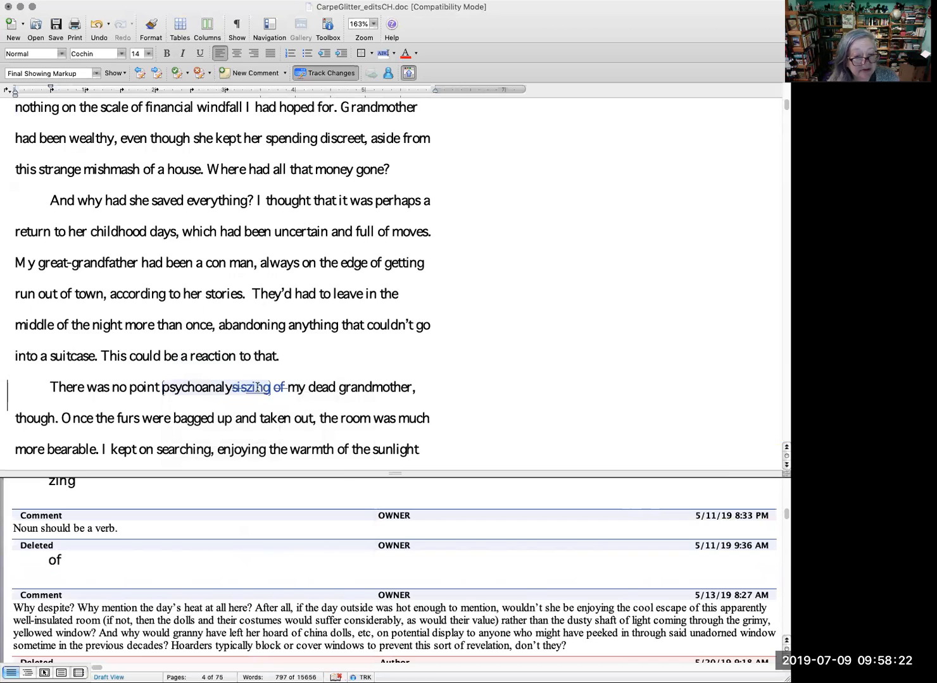
right_click(258, 392)
click(298, 452)
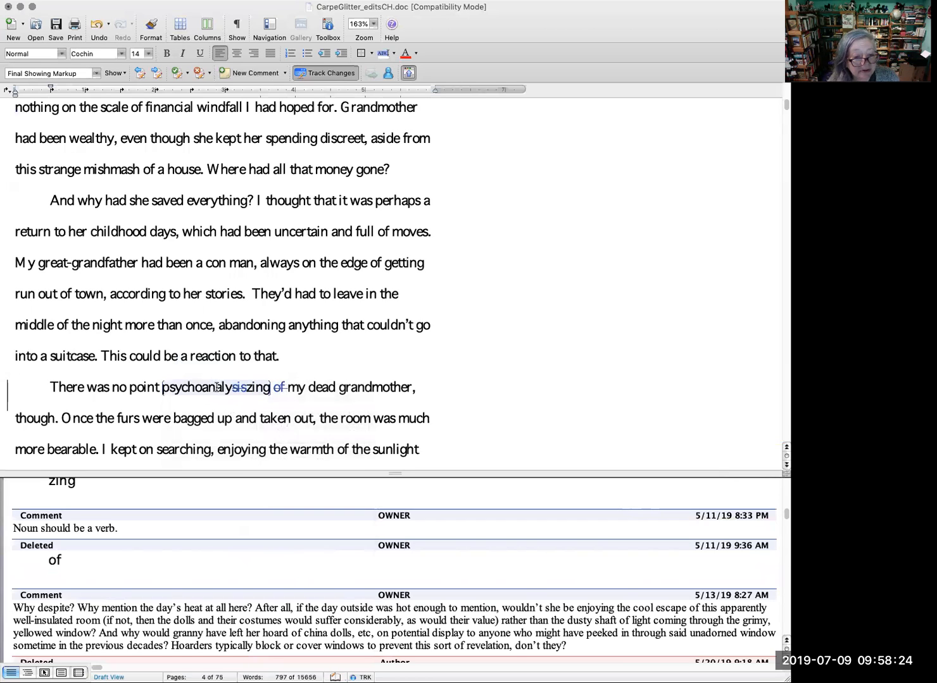
right_click(235, 387)
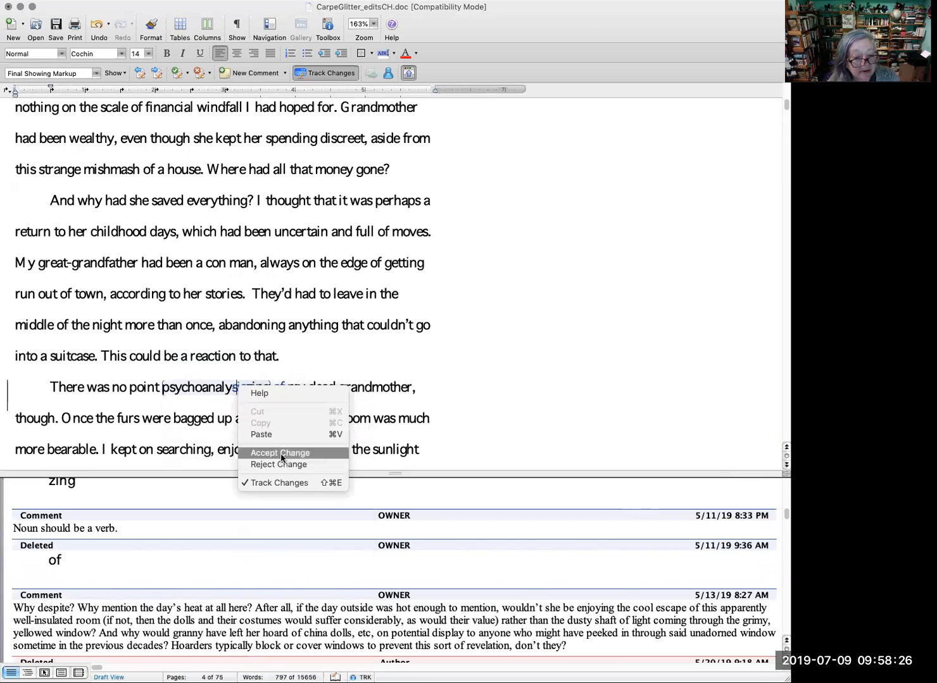
click(283, 454)
right_click(261, 387)
click(305, 453)
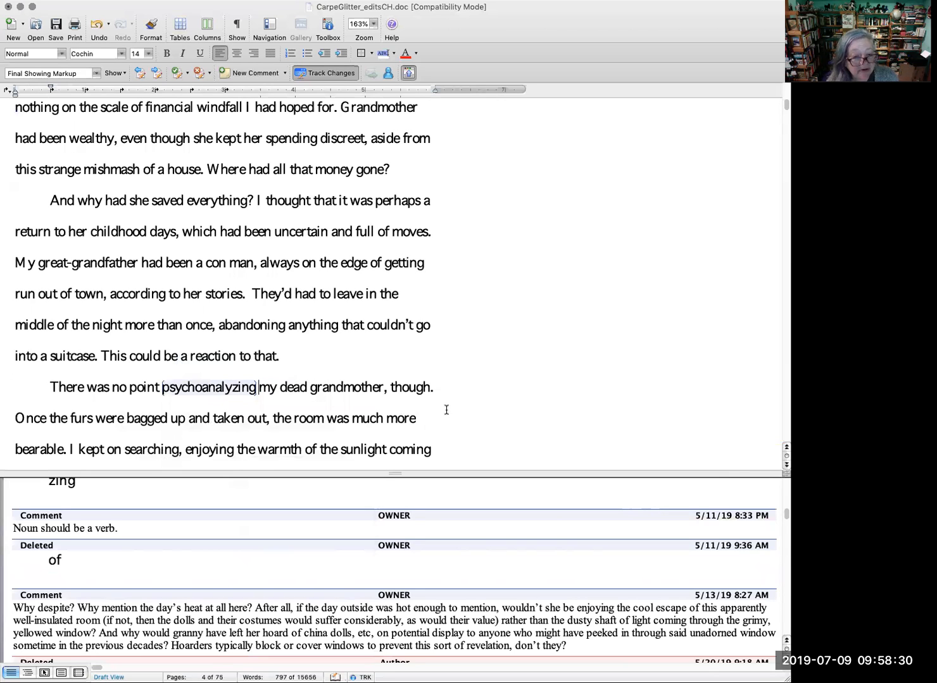
Step: Replace the text from "enjoying the warmth" through "the day's heat." with the tracked words "working through the last of the piles"
scroll(447, 404, down, 2)
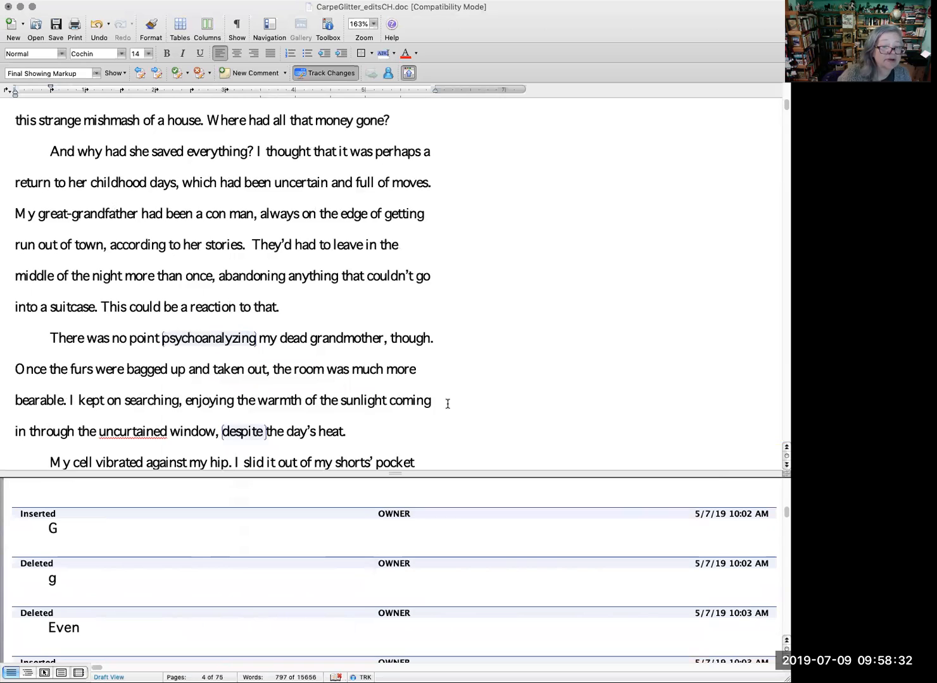
scroll(448, 403, down, 1)
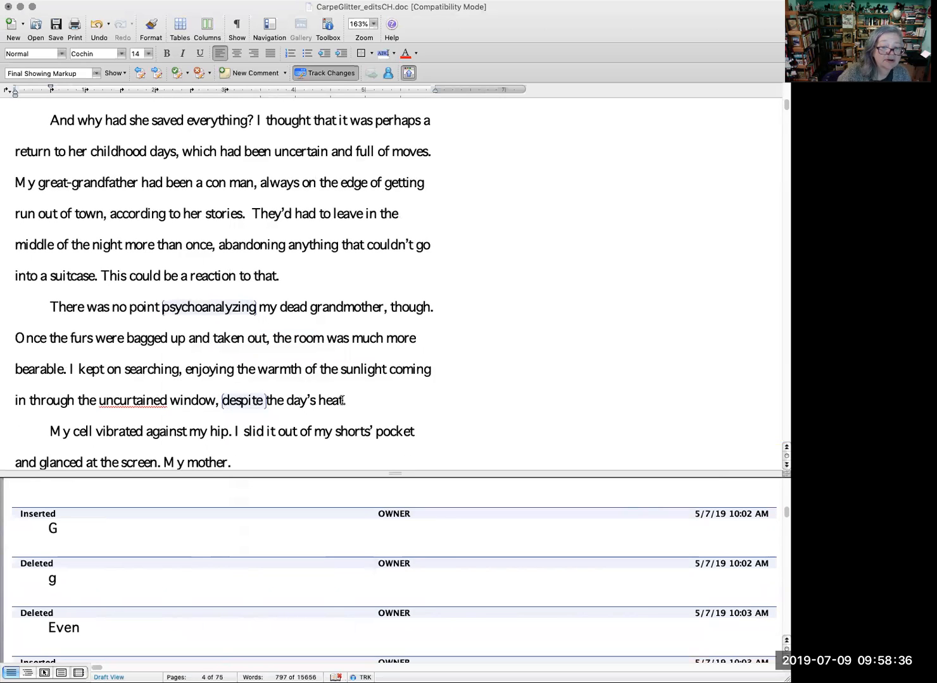
drag(345, 400, 210, 375)
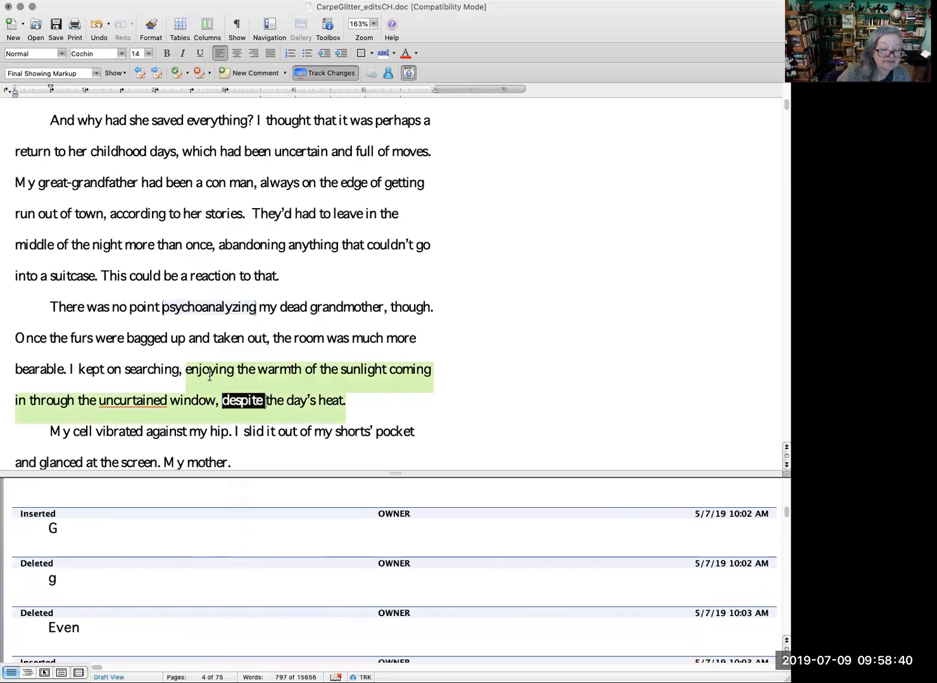
drag(210, 376, 211, 380)
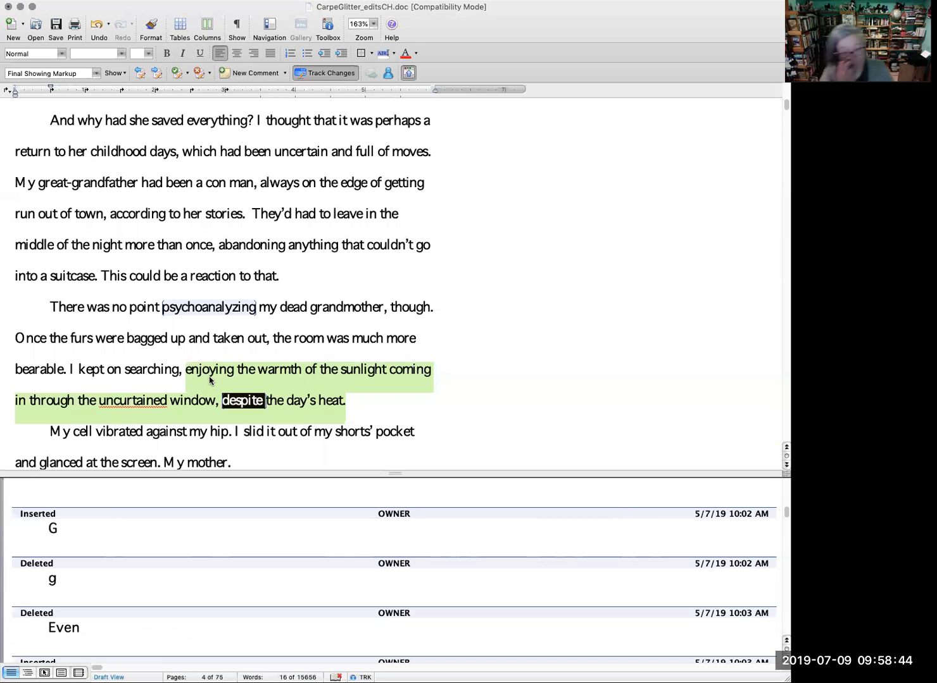
text(work)
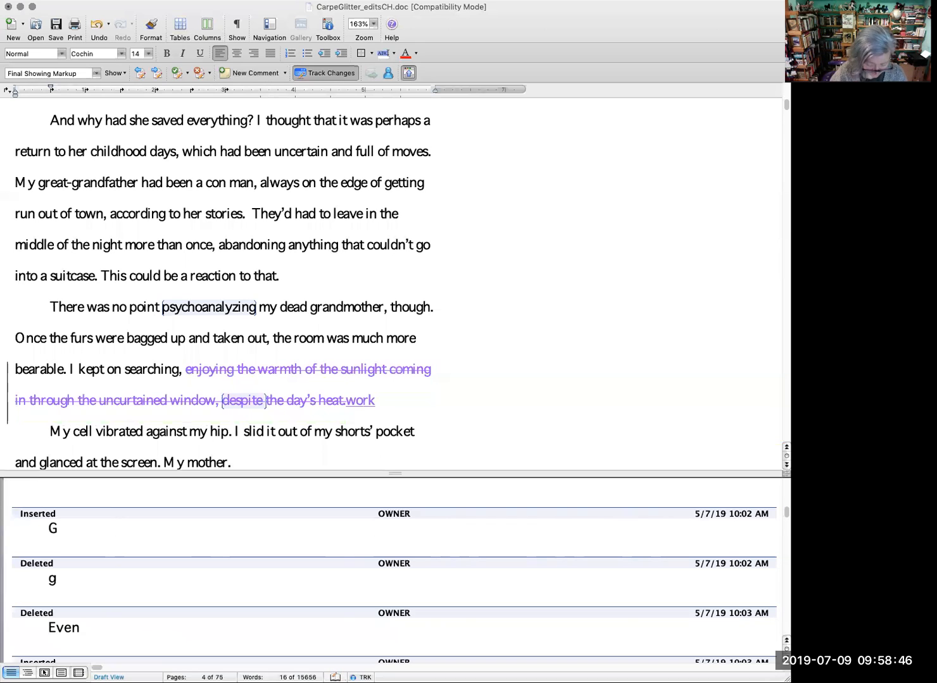
text(ing through)
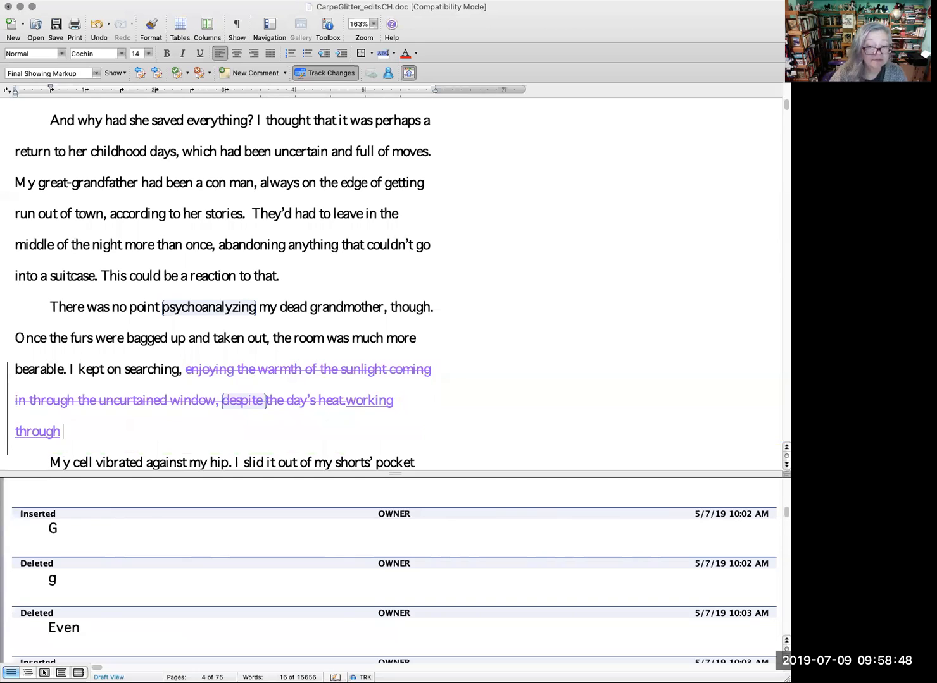
text( the lasy)
key(BackSpace)
text(t of the heaps)
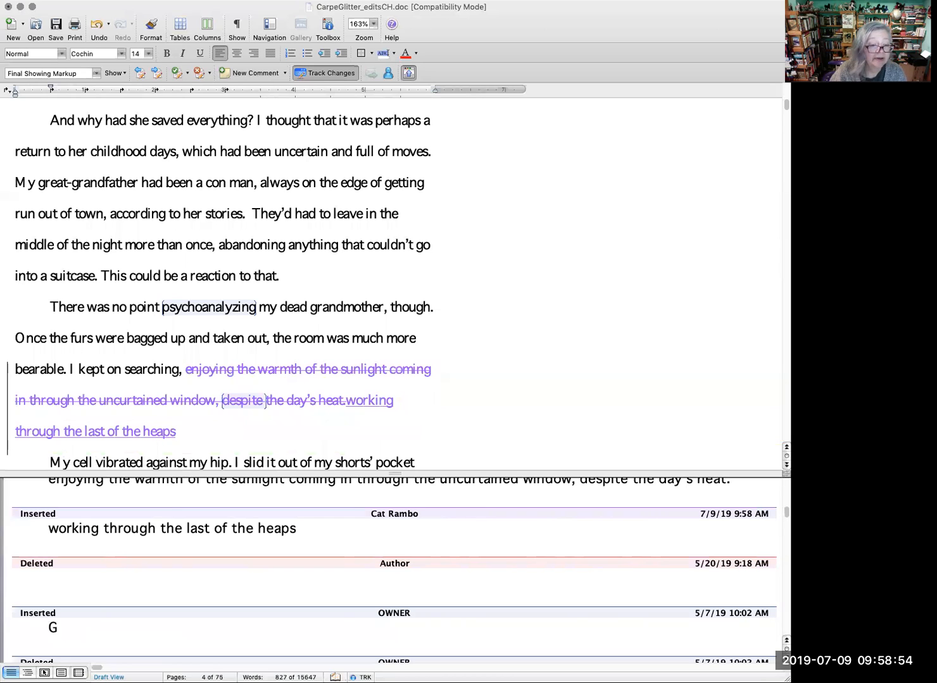
key(BackSpace)
key(BackSpace)
key(BackSpace)
key(BackSpace)
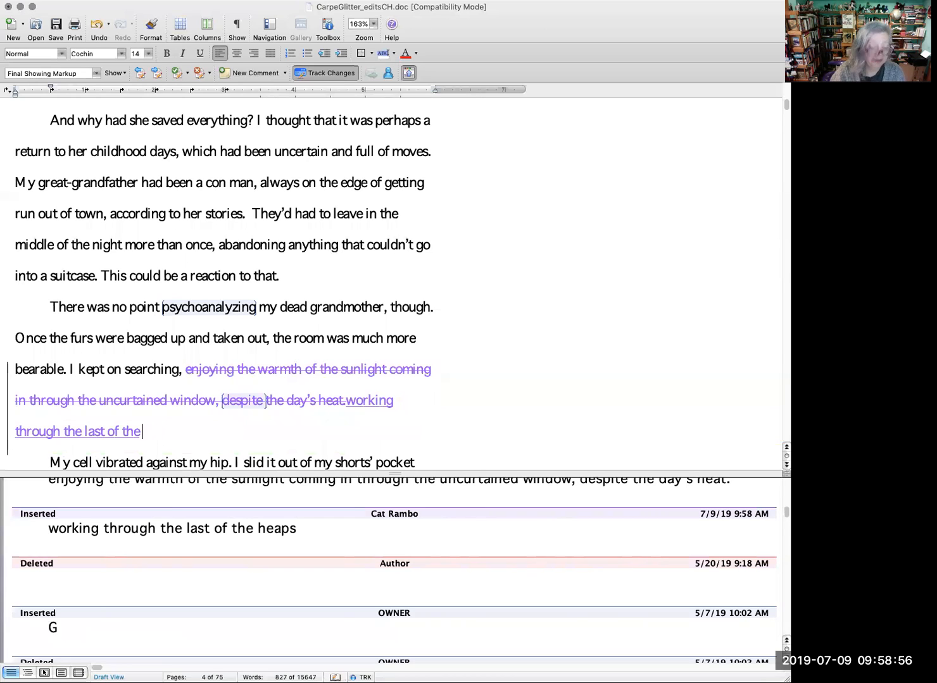
text(piles)
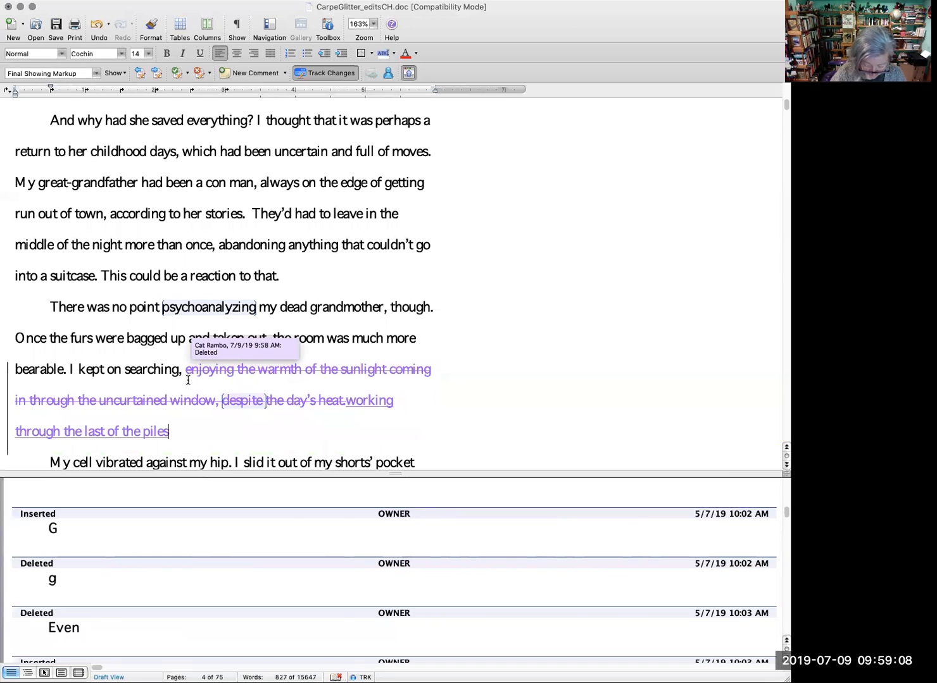
text(: stacking the dolls)
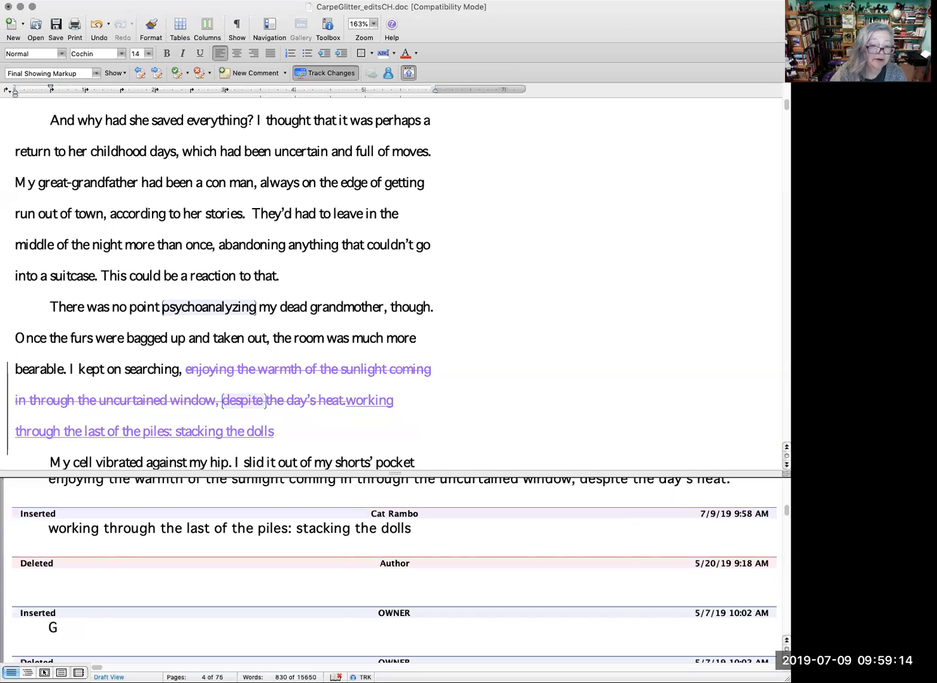
key(BackSpace)
key(BackSpace)
key(BackSpace)
key(BackSpace)
key(BackSpace)
key(BackSpace)
key(BackSpace)
key(BackSpace)
key(BackSpace)
key(BackSpace)
key(BackSpace)
key(BackSpace)
key(BackSpace)
key(BackSpace)
key(BackSpace)
key(BackSpace)
key(BackSpace)
key(BackSpace)
key(BackSpace)
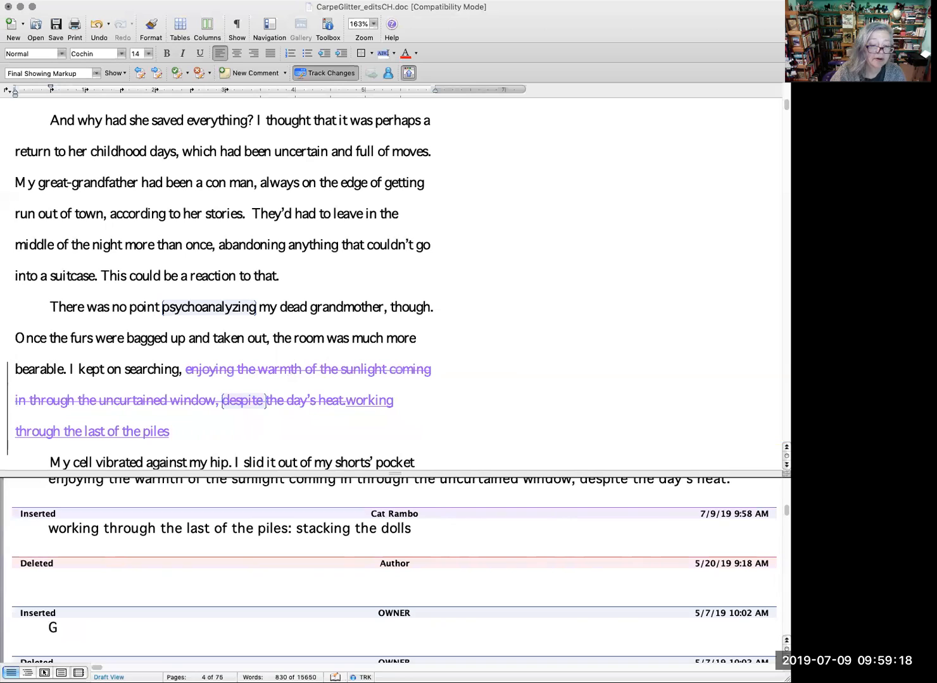
Step: Continue the inserted sentence after "piles" with the tracked words "before examining the dessicated rug underneath"
text(before)
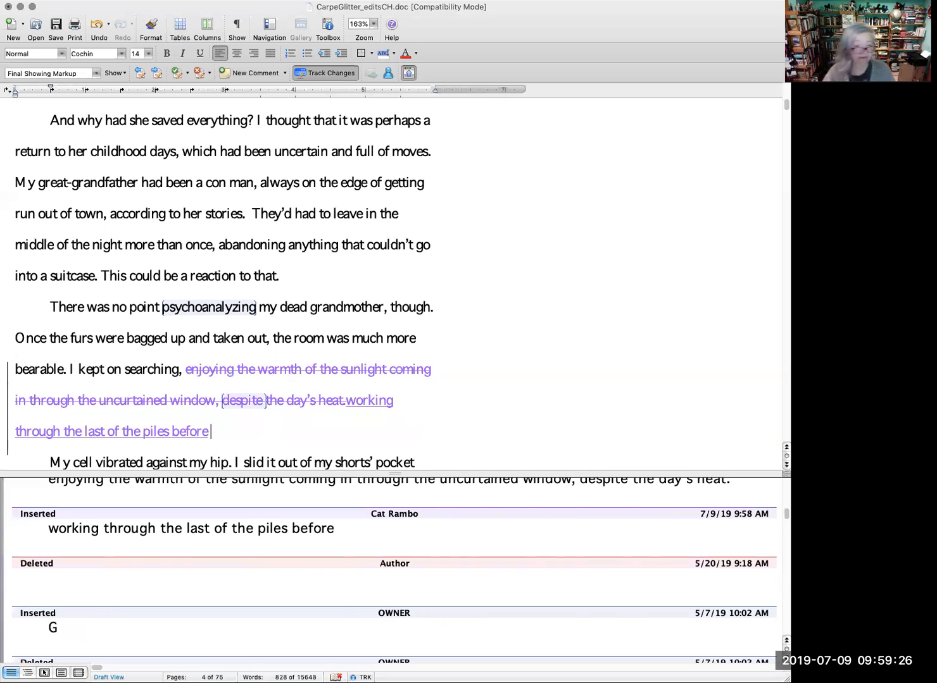
text(xaming)
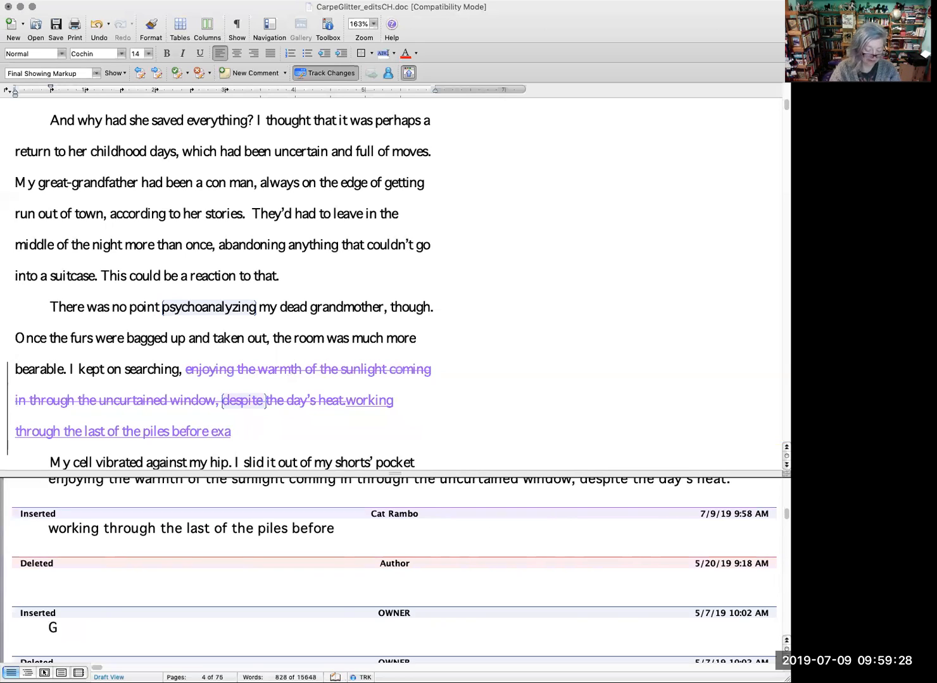
key(BackSpace)
key(BackSpace)
text(ning the d)
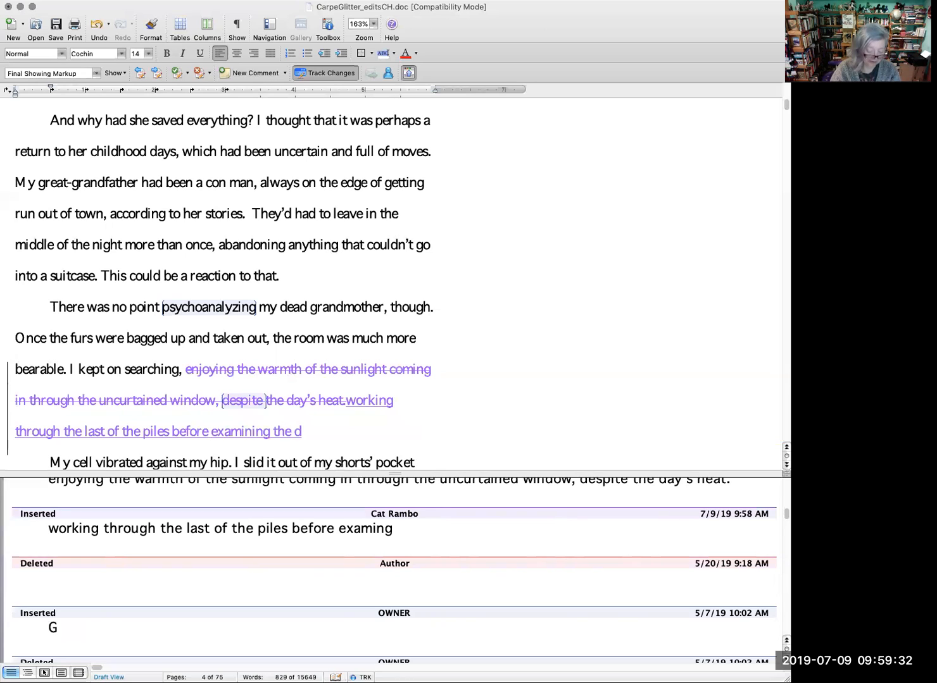
text(essicated)
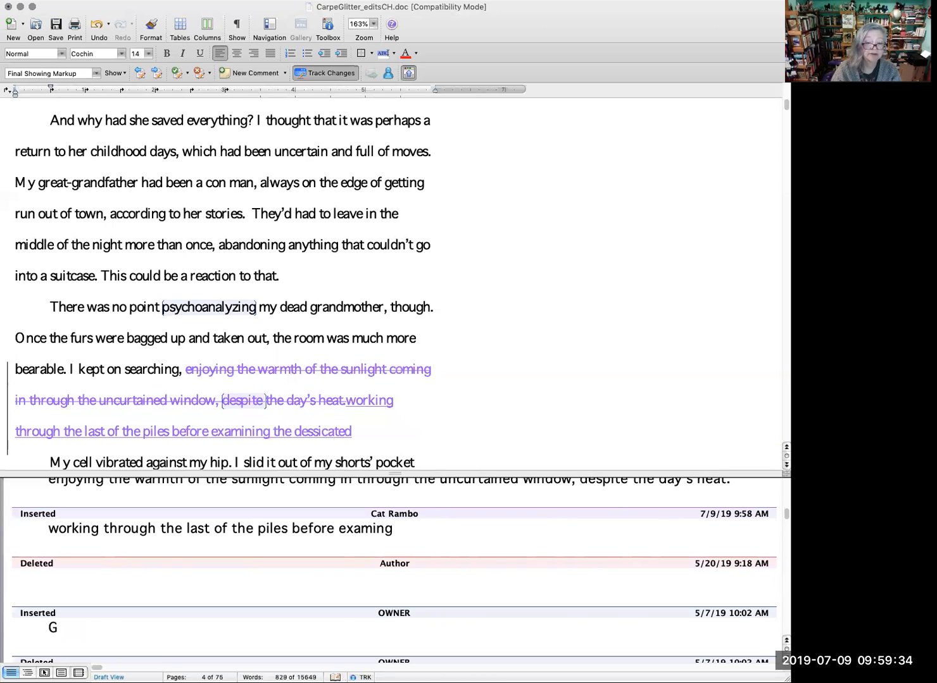
text( rug)
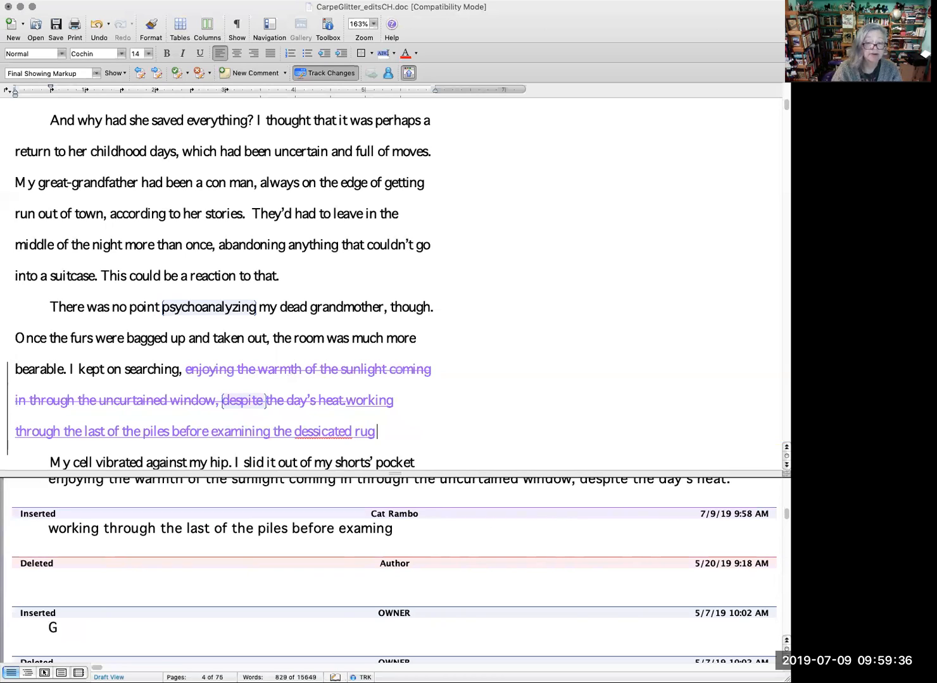
text( underneath)
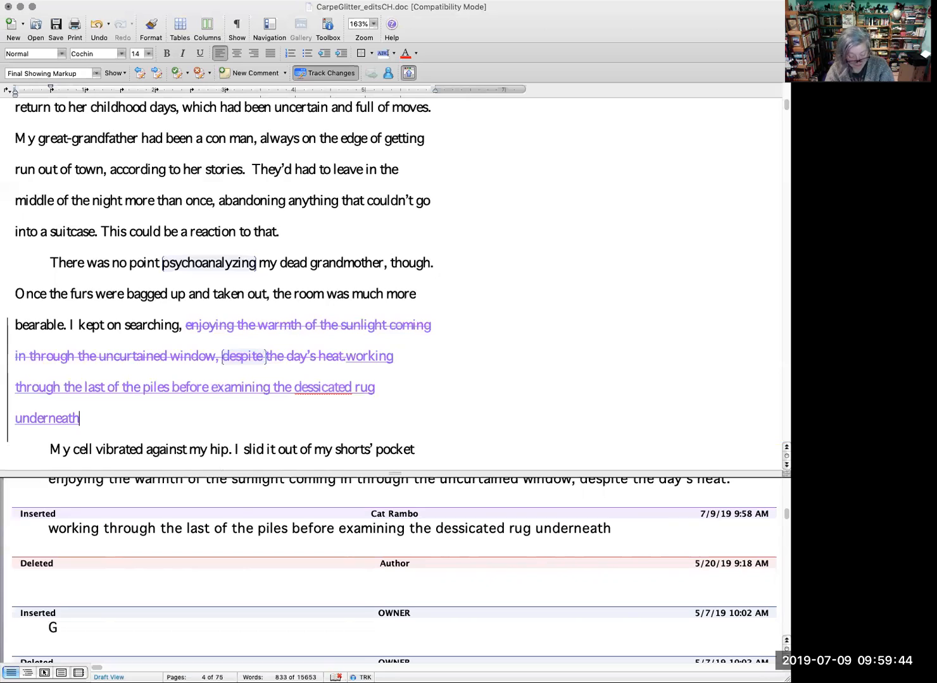
Step: Extend the inserted sentence after "underneath" with the tracked words ", so dry I was worried it might crumble away"
text(, so dry I was worried it might)
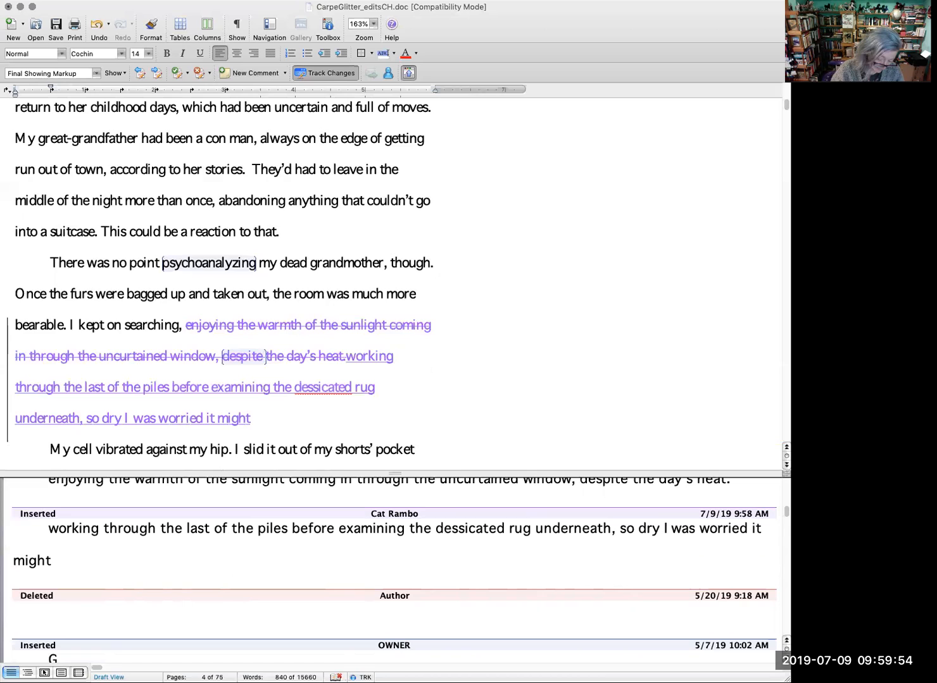
text(rum)
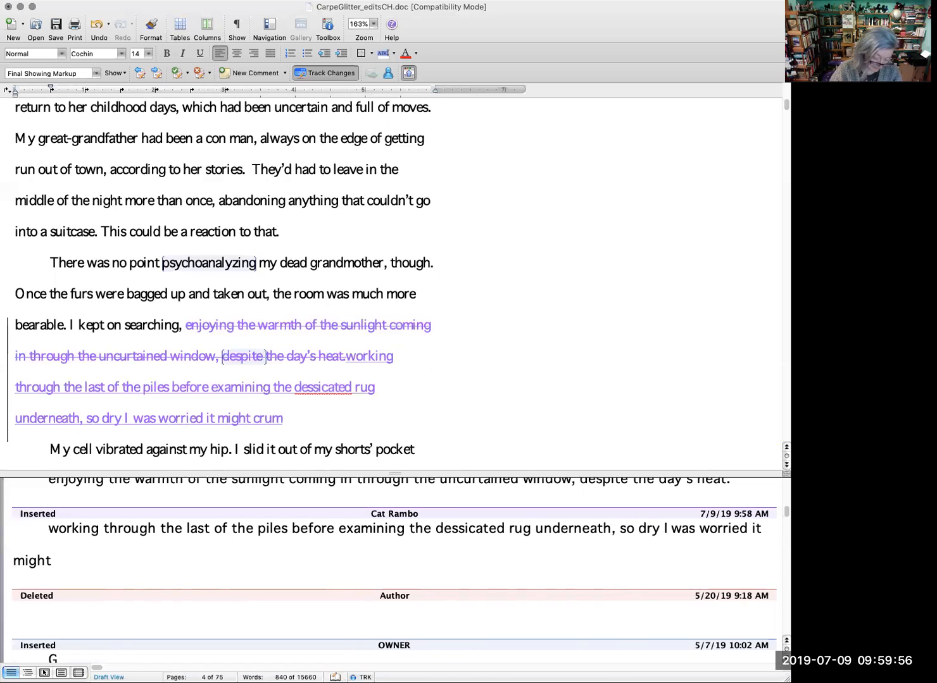
text(ble w)
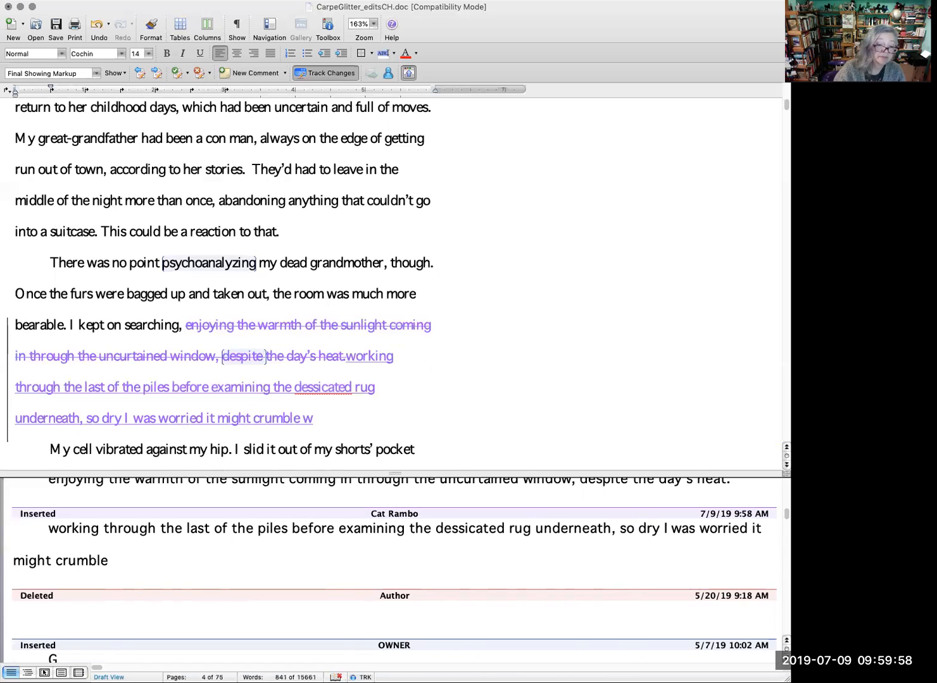
key(BackSpace)
text(away)
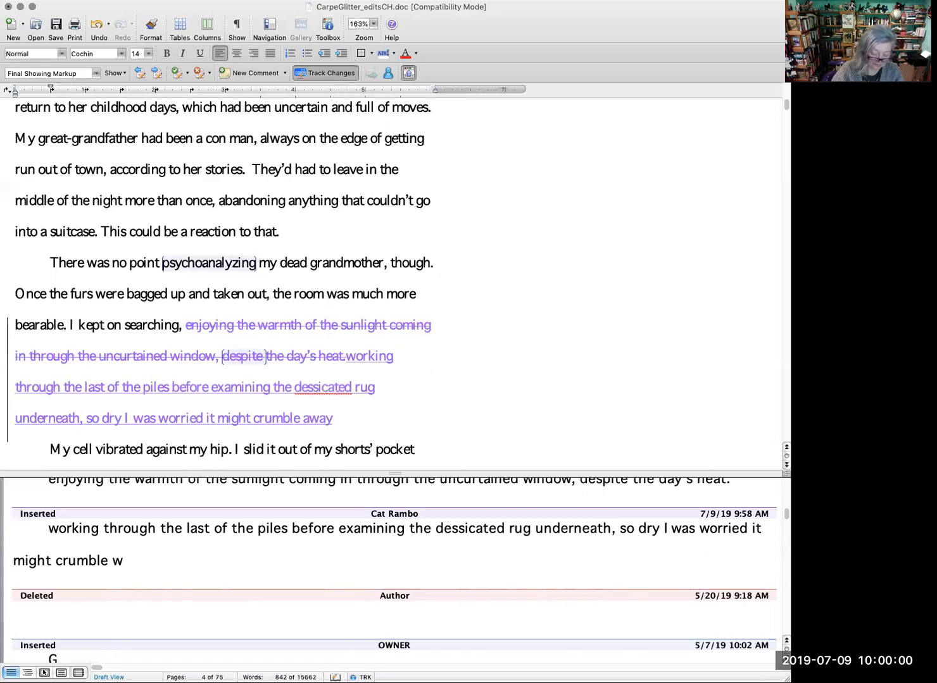
text( if)
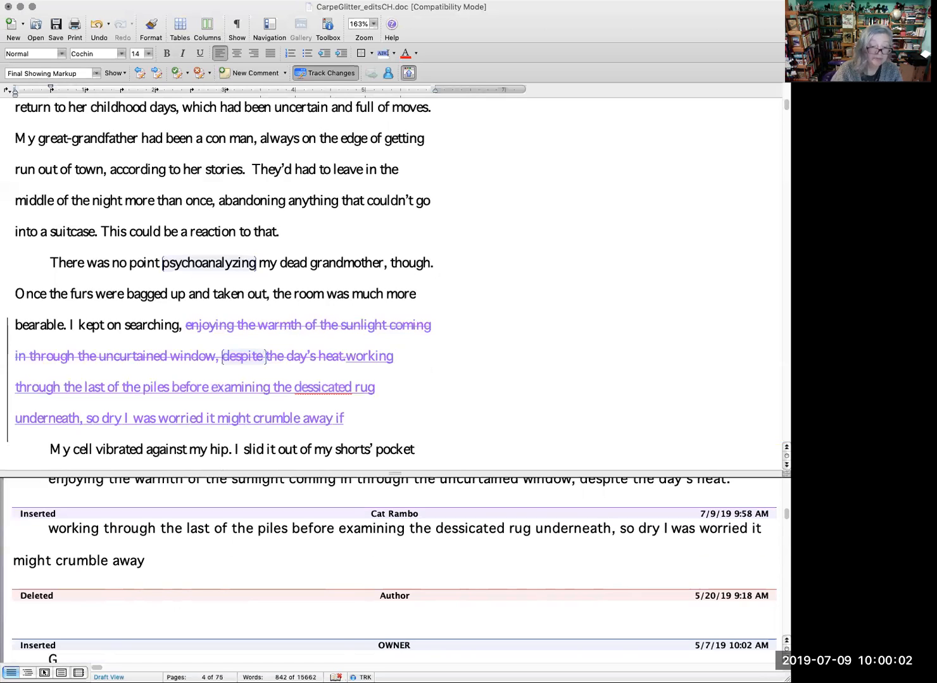
text( I tried to)
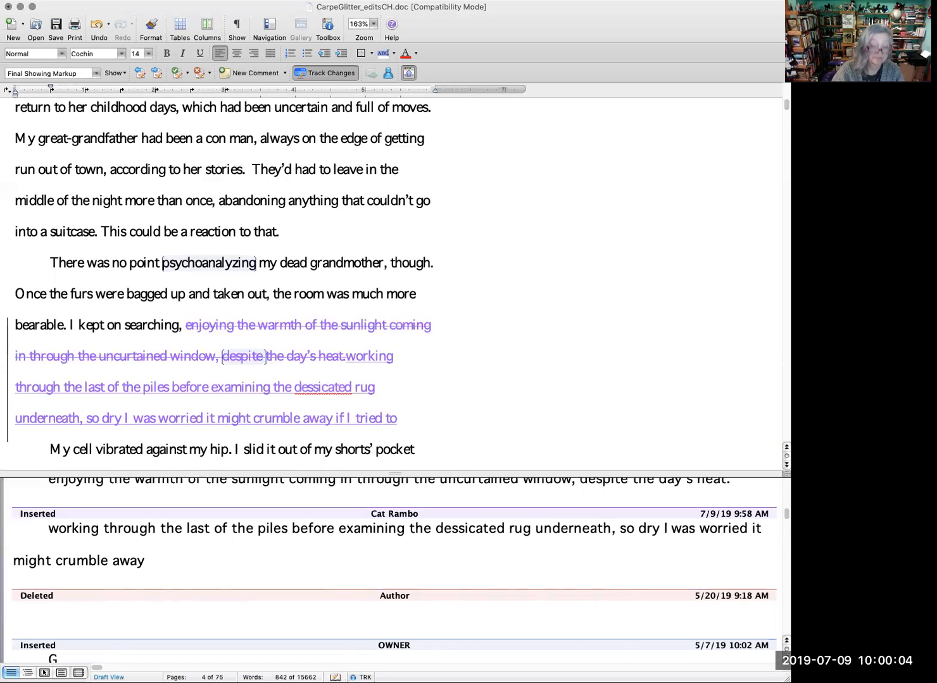
text( vacuum)
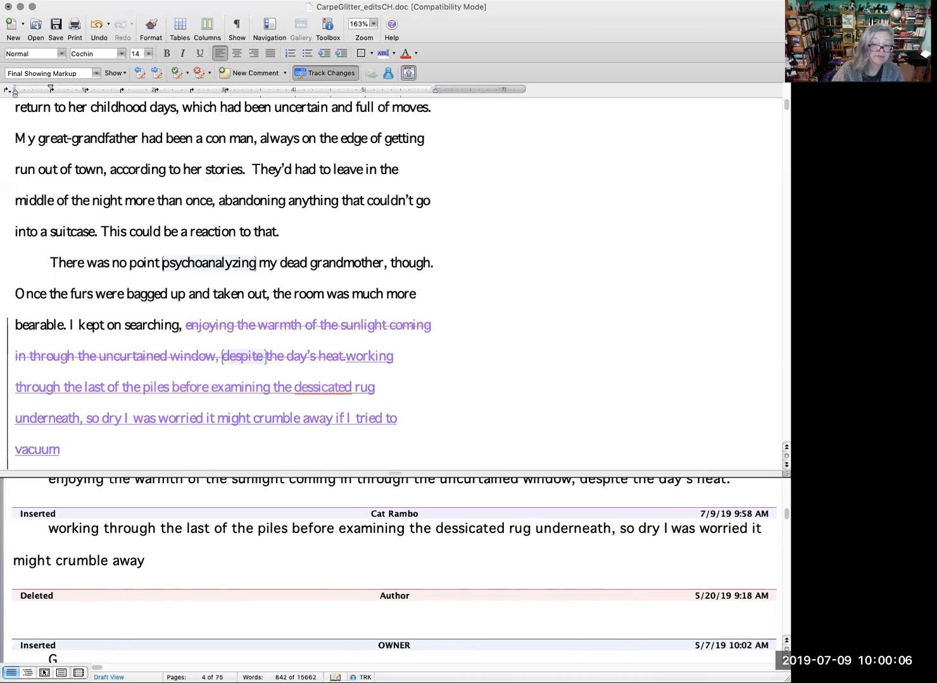
text( it.)
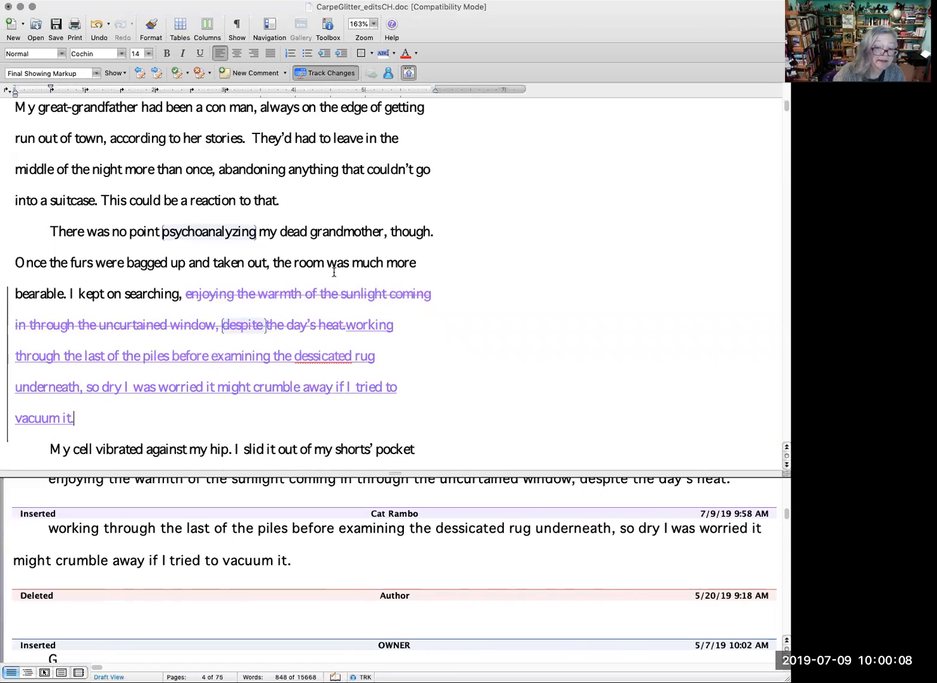
Step: Finish the inserted sentence with "if I tried to vacuum it." and correct the spelling of "dessicated" to "desiccated"
right_click(332, 358)
click(408, 403)
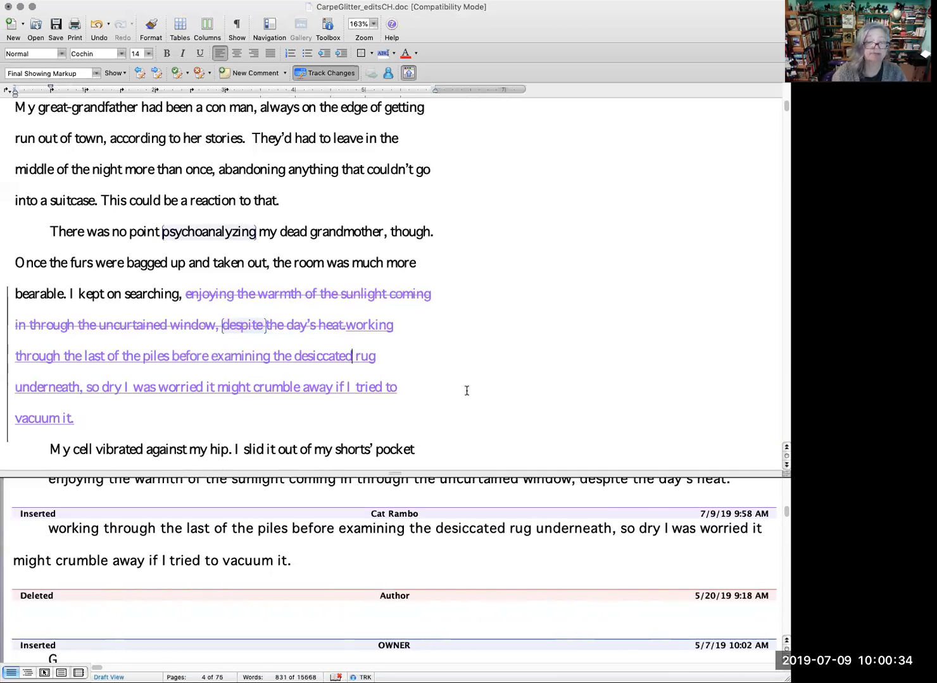
Step: Read on from the mother's phone call to the paragraph comparing Mother and Grandmother, looking for the next tracked changes
scroll(472, 388, down, 2)
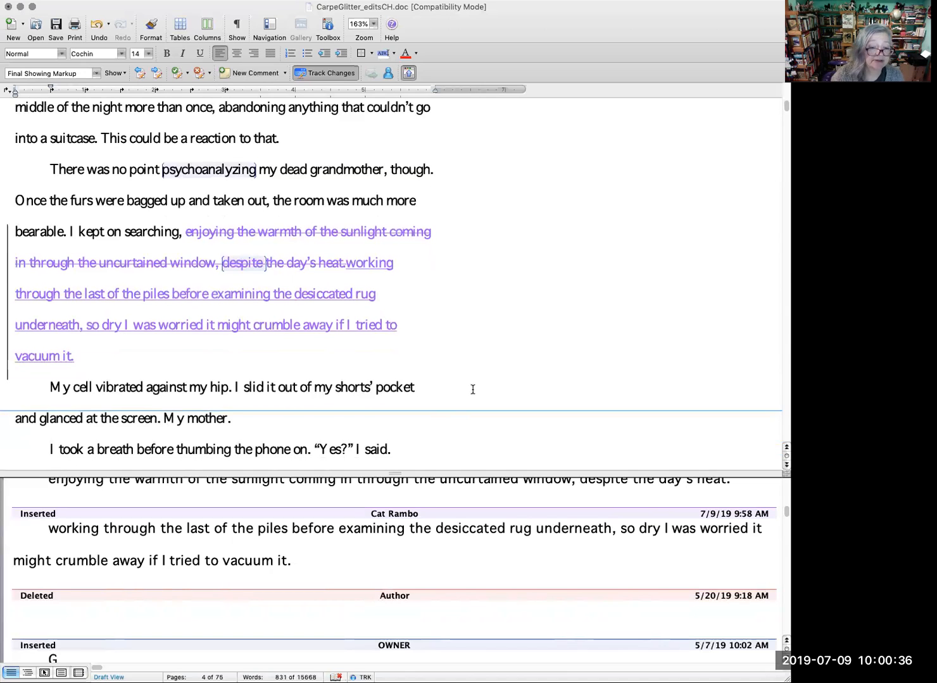
scroll(472, 389, down, 2)
scroll(473, 390, down, 1)
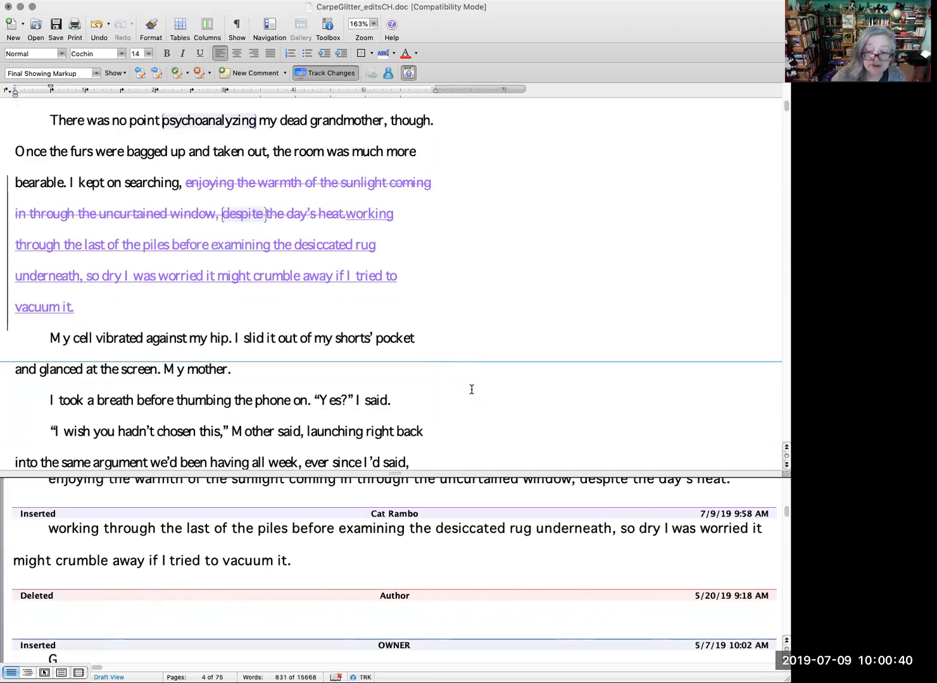
scroll(472, 389, down, 4)
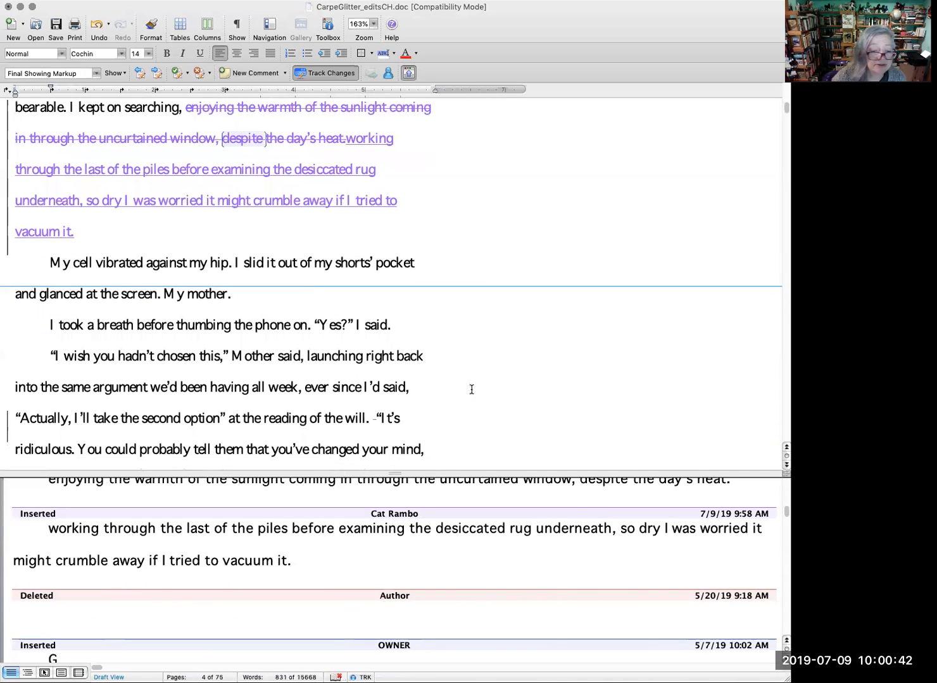
scroll(472, 389, down, 2)
scroll(471, 389, down, 1)
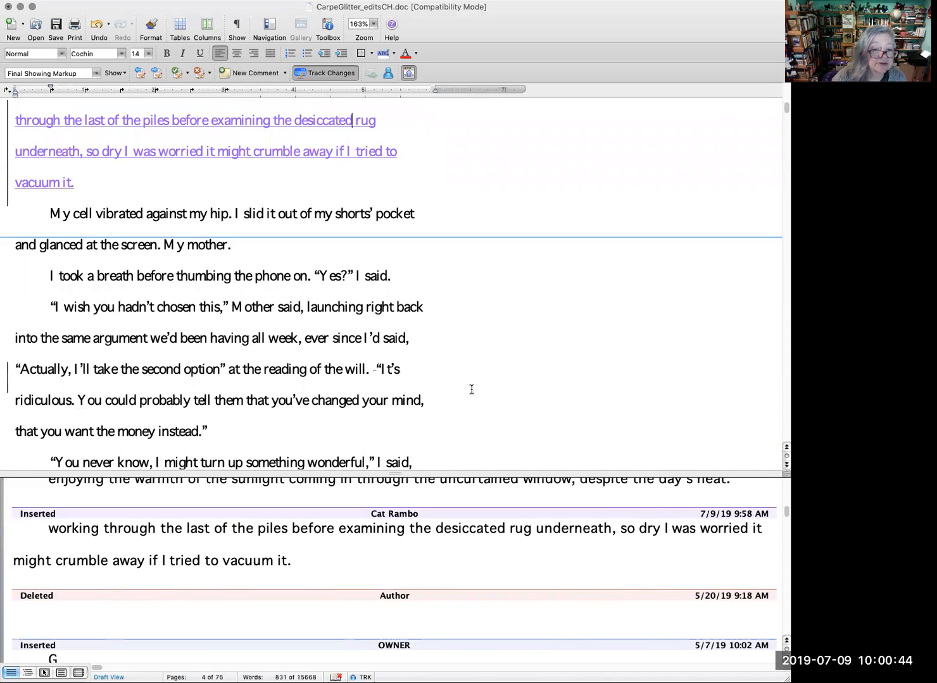
scroll(471, 389, down, 1)
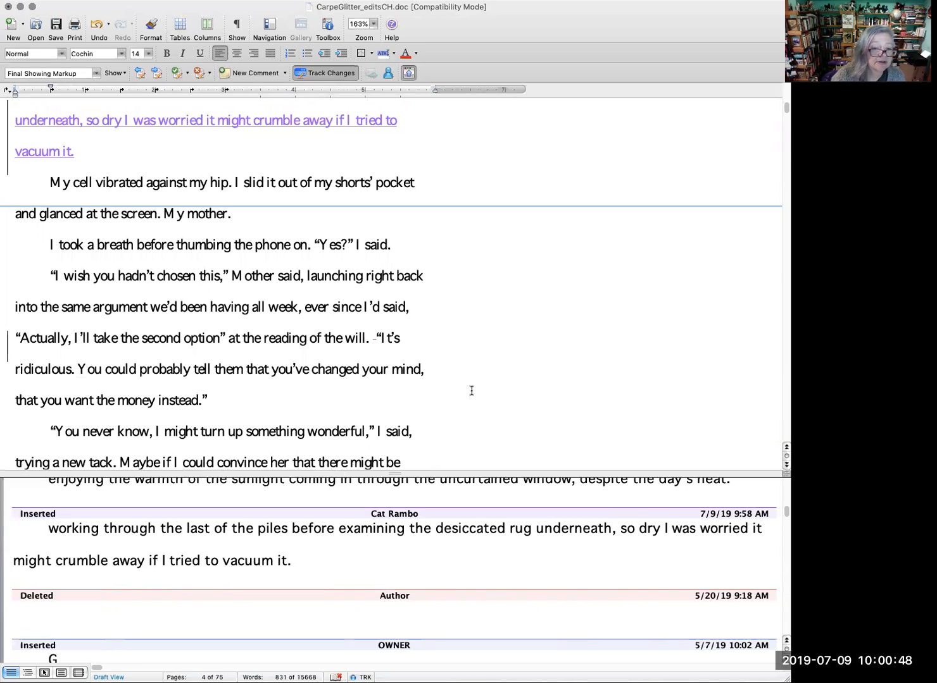
scroll(471, 391, down, 2)
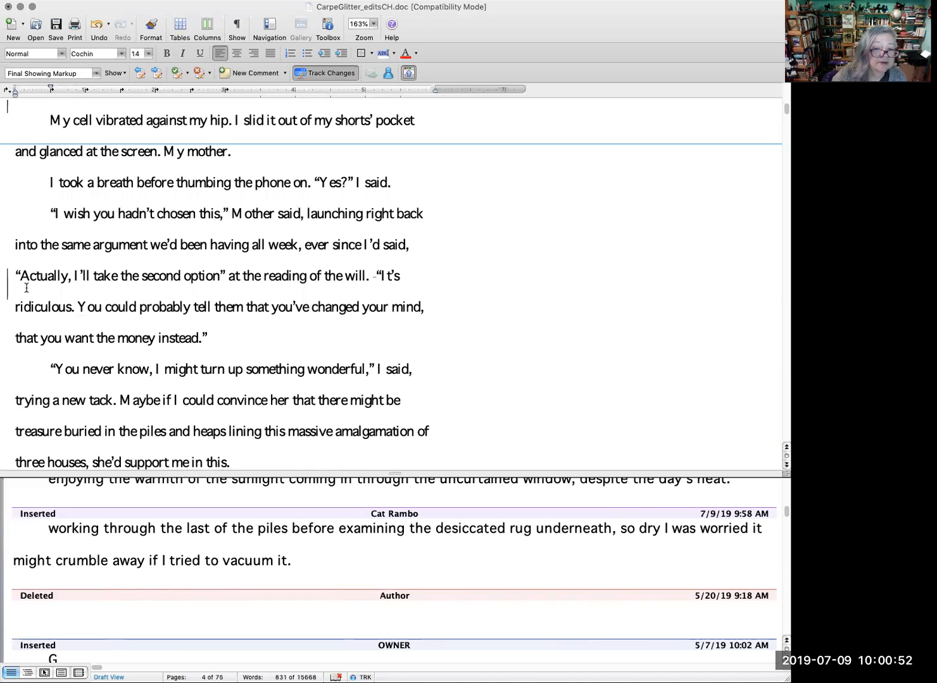
scroll(411, 390, down, 1)
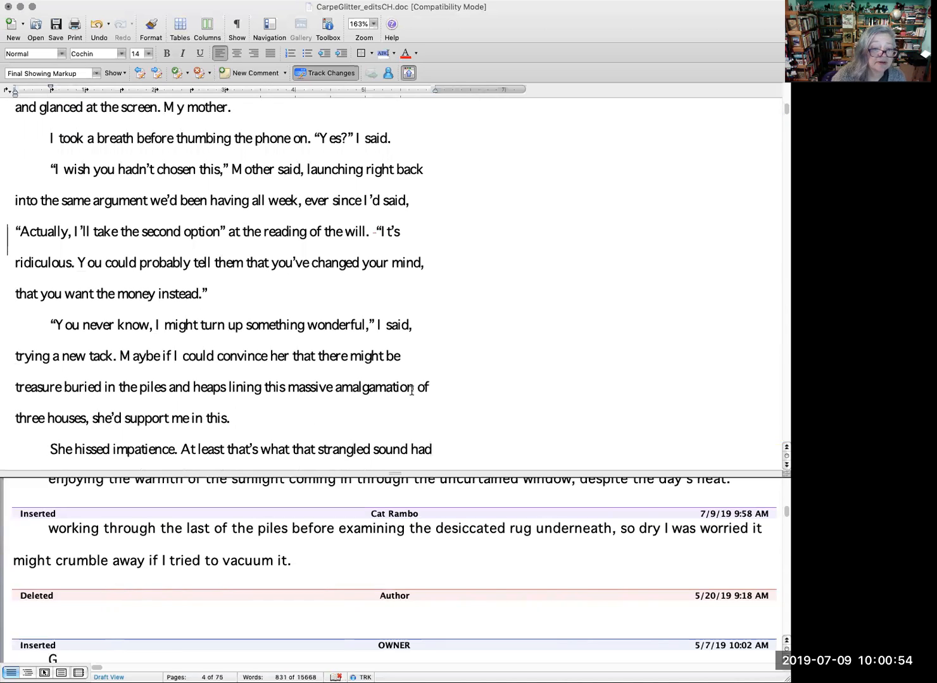
scroll(411, 390, down, 2)
scroll(411, 390, down, 1)
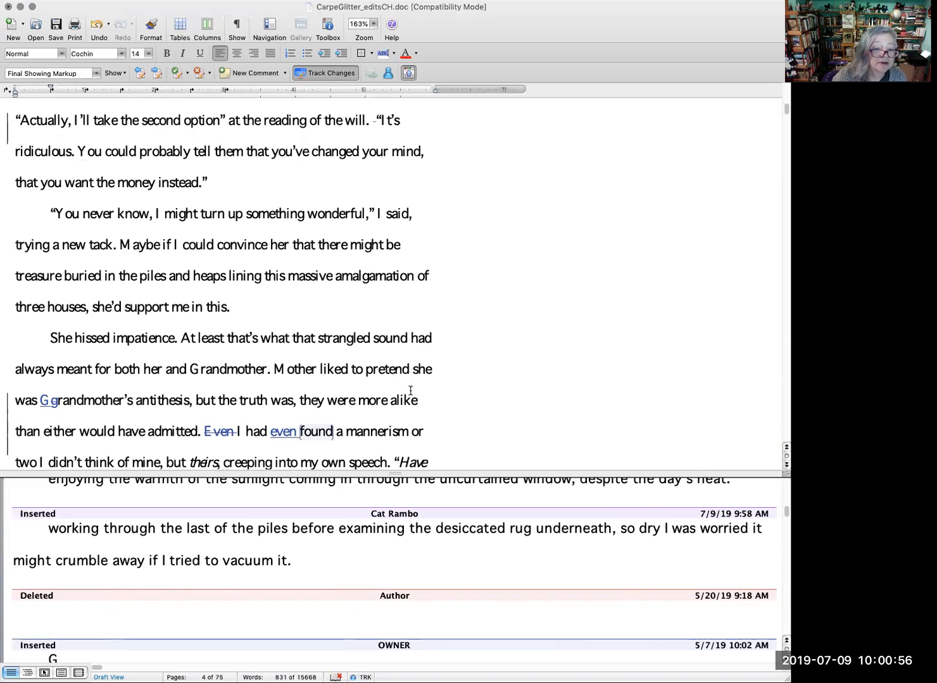
Step: Accept the tracked deletion of "g" and insertion of "G" that capitalize "Grandmother's" before "antithesis"
right_click(53, 407)
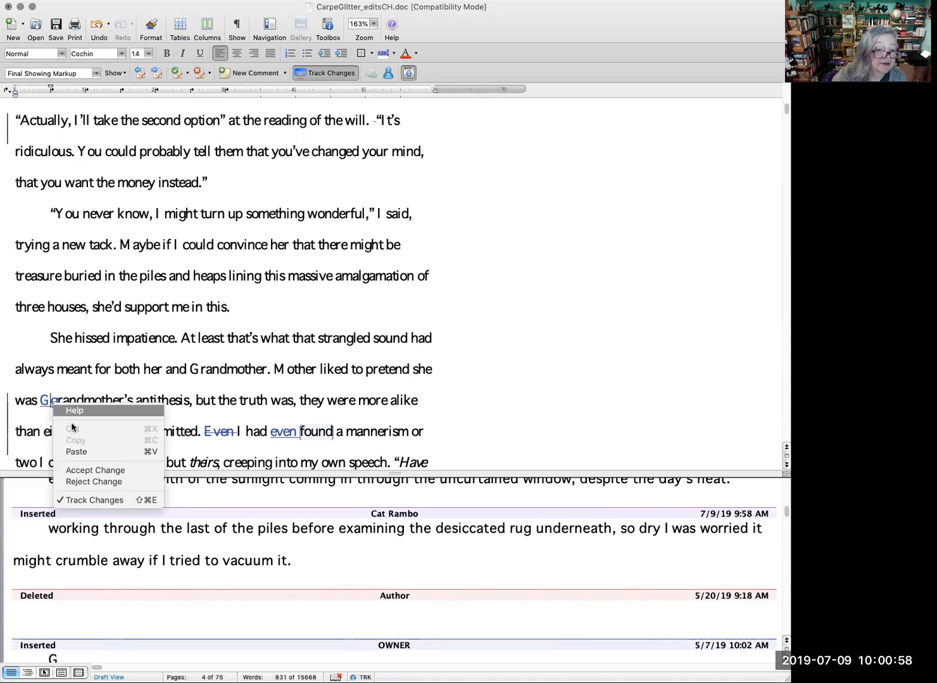
click(95, 470)
right_click(46, 405)
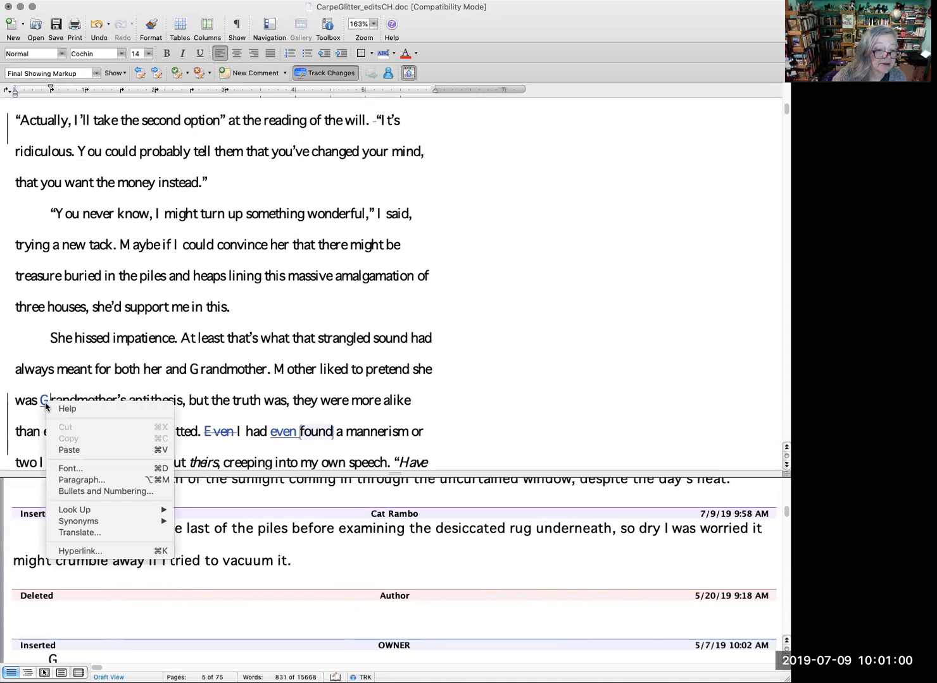
click(199, 370)
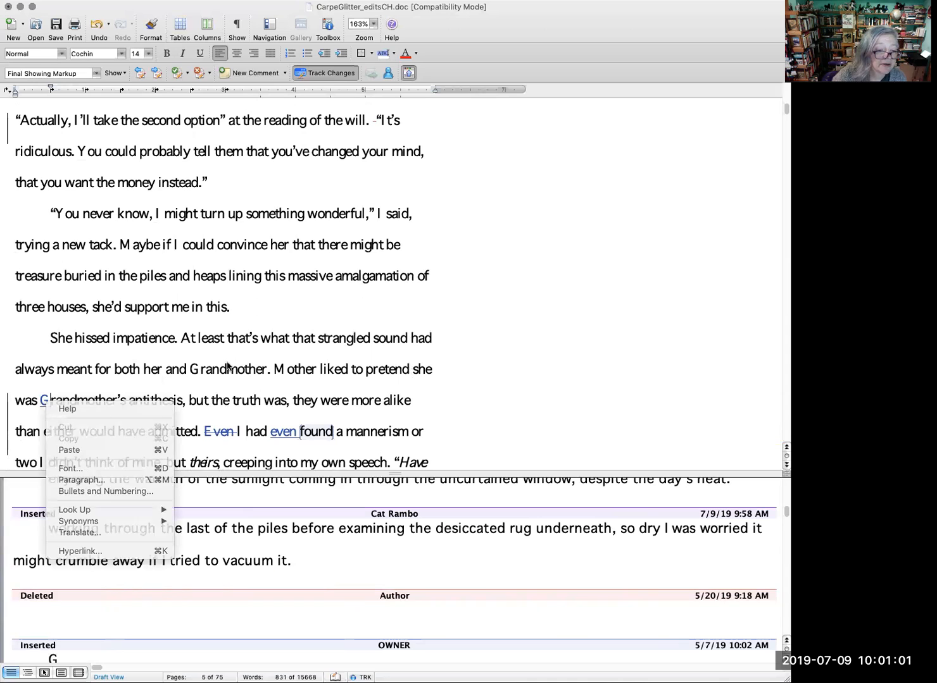
right_click(44, 405)
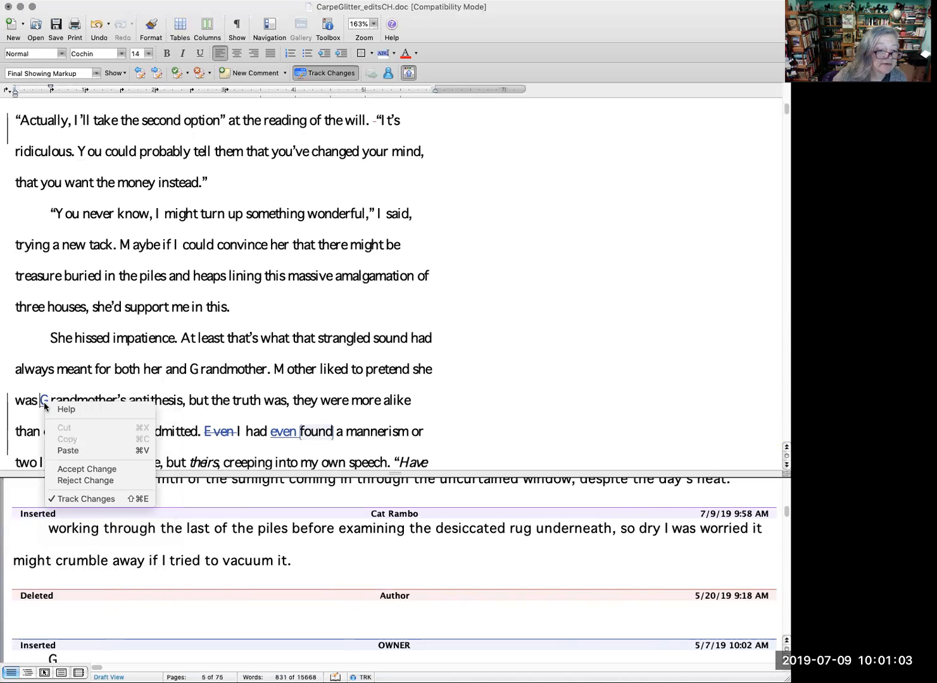
click(91, 470)
Step: Accept the tracked deletion of "Even" before "I had" and the tracked insertion of "even" before "found"
scroll(350, 394, down, 1)
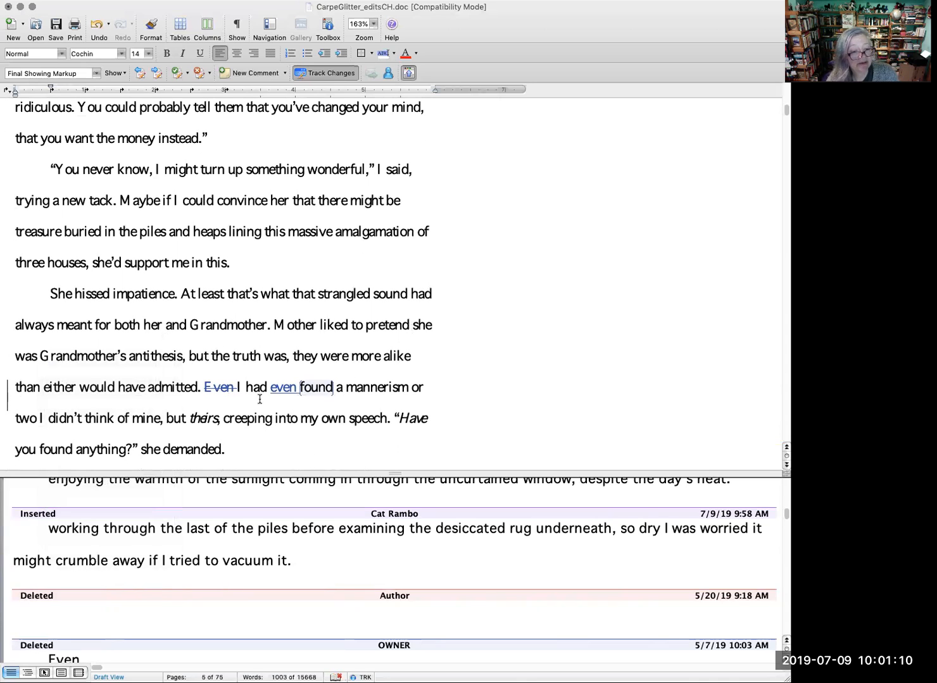
right_click(213, 386)
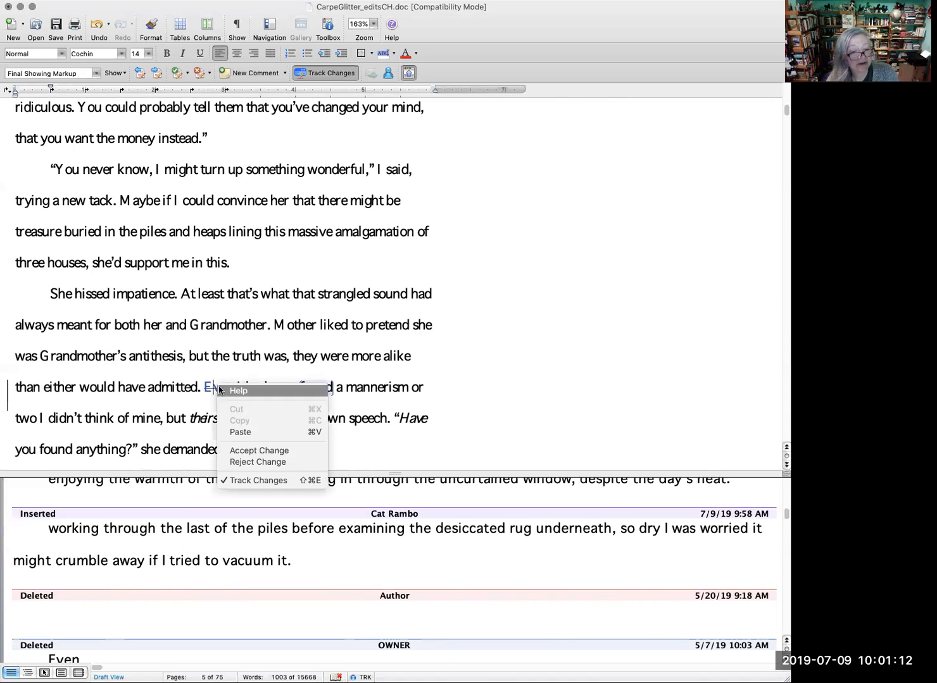
click(275, 450)
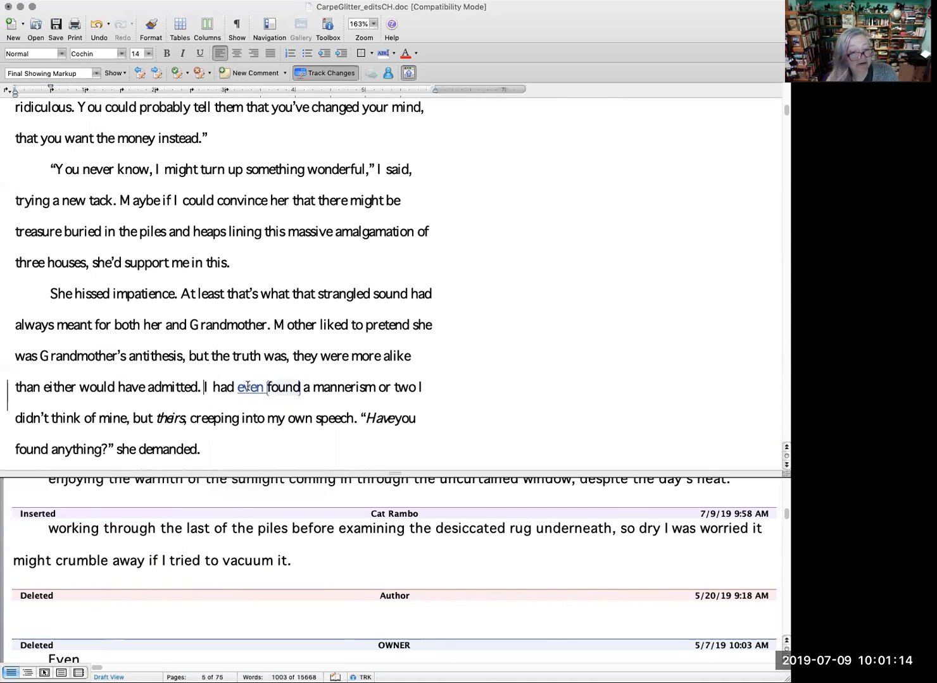
right_click(246, 386)
click(298, 453)
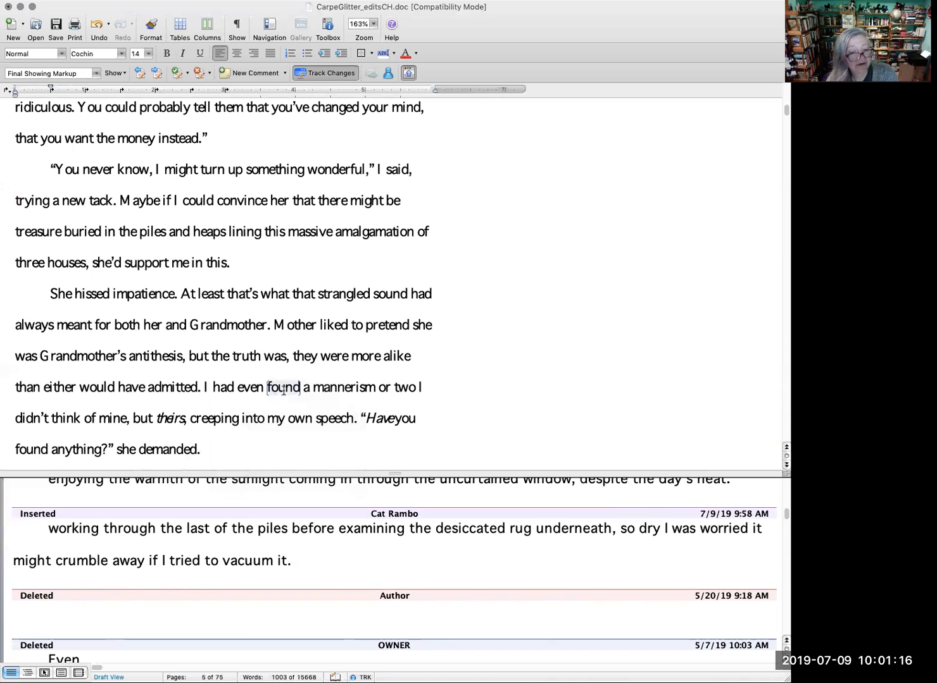
Step: Read and delete the comment on "found", and insert the missing space between "Have" and "you"
mouse_move(283, 390)
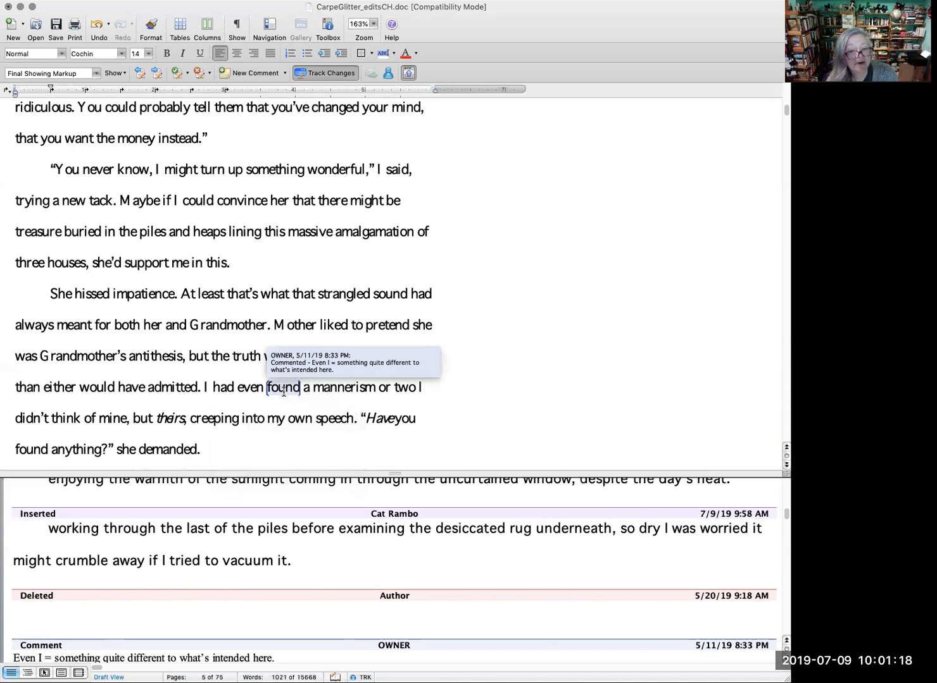
right_click(283, 391)
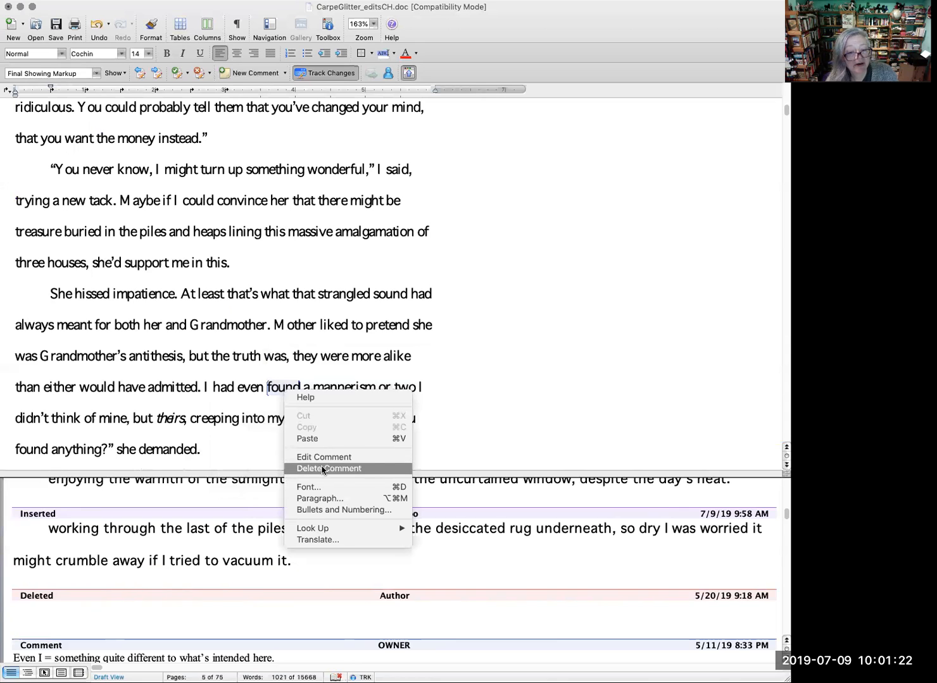
click(322, 468)
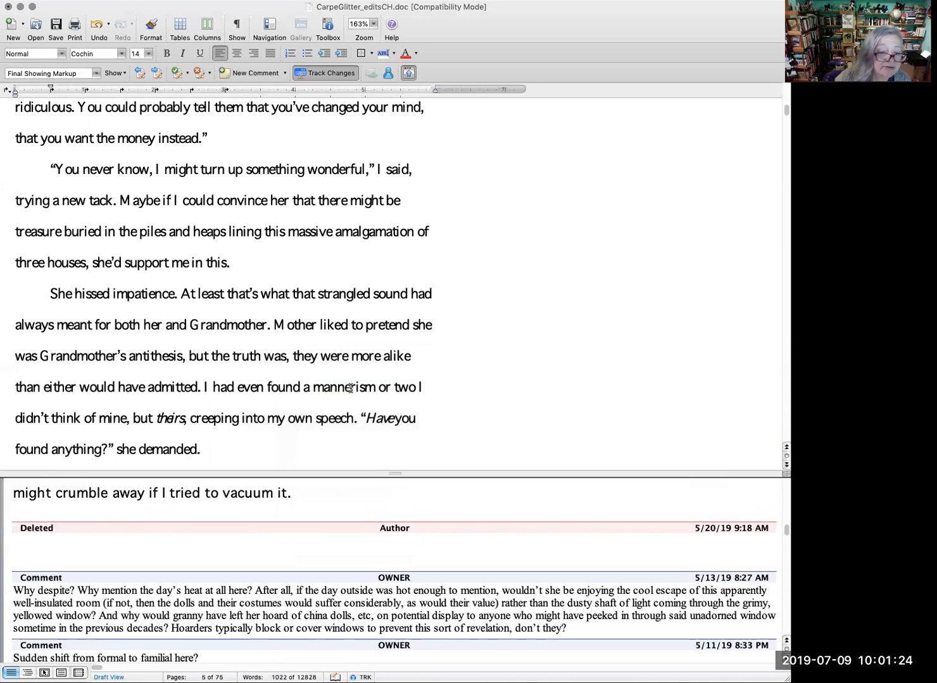
click(397, 417)
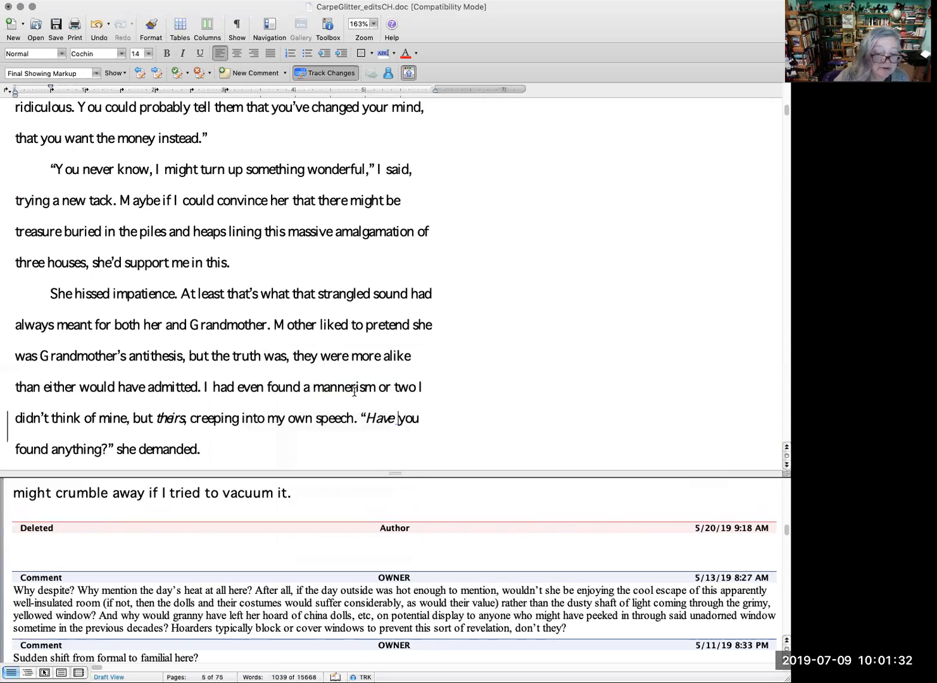
Step: Check the comment on "mom" and replace ", mom." after "thirty years old" with a period as a tracked edit
scroll(366, 397, down, 6)
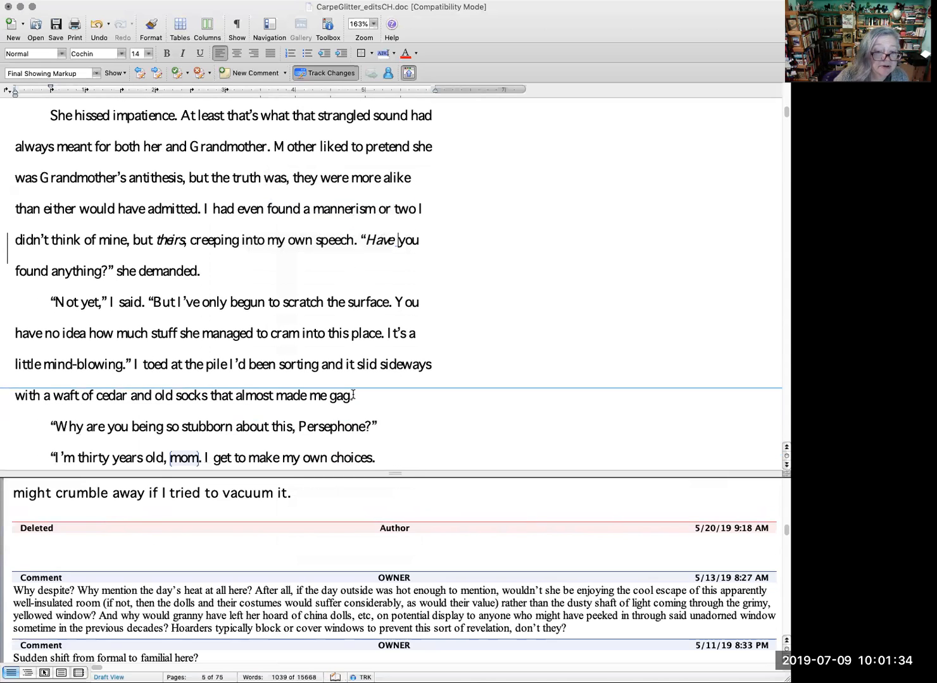
scroll(353, 395, down, 2)
scroll(353, 394, down, 1)
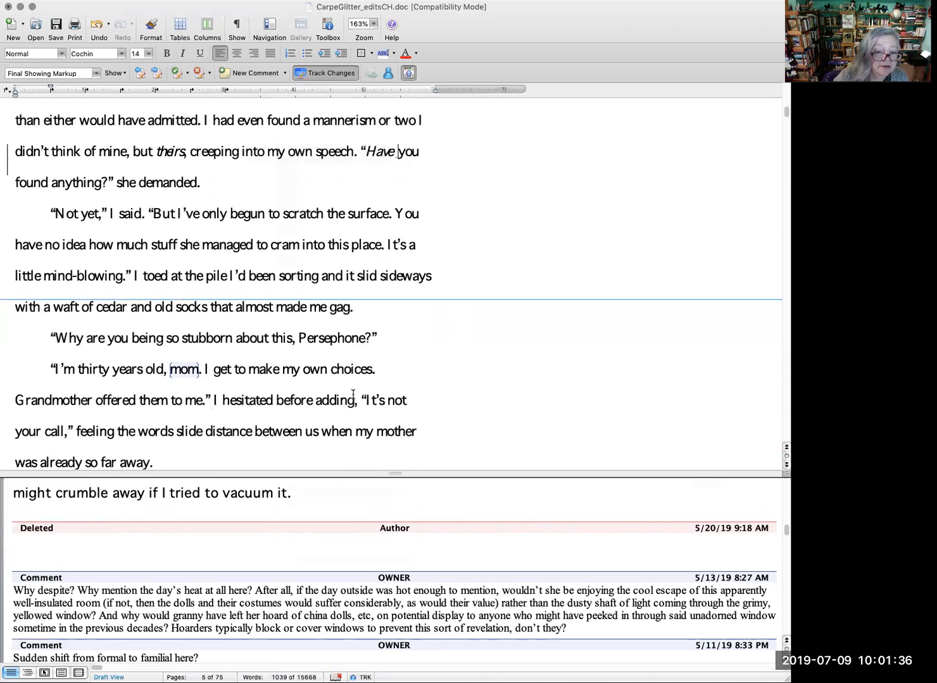
right_click(186, 358)
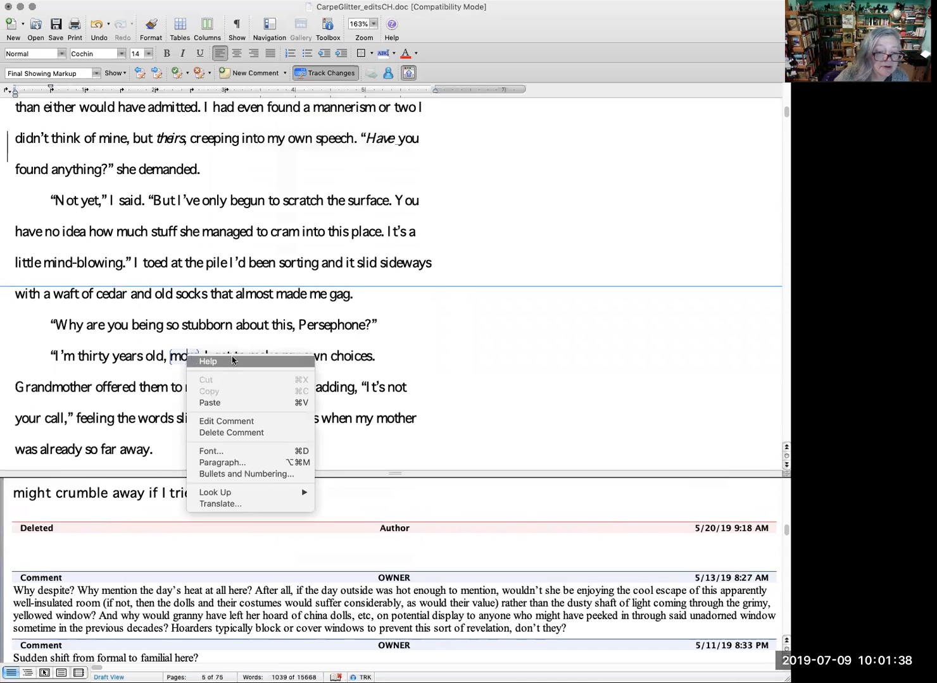
click(188, 357)
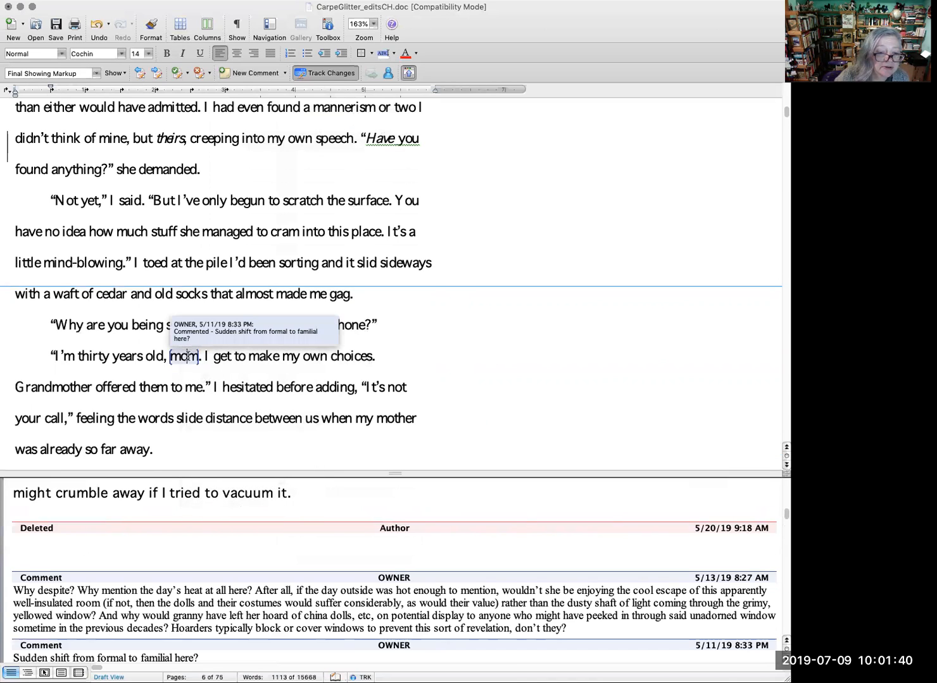
click(529, 371)
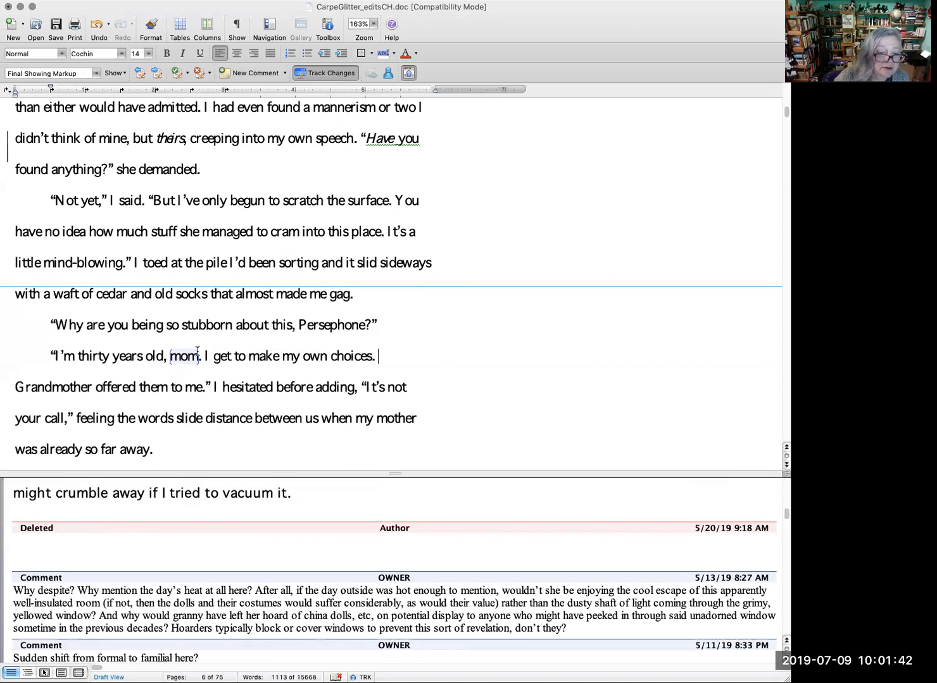
double_click(190, 356)
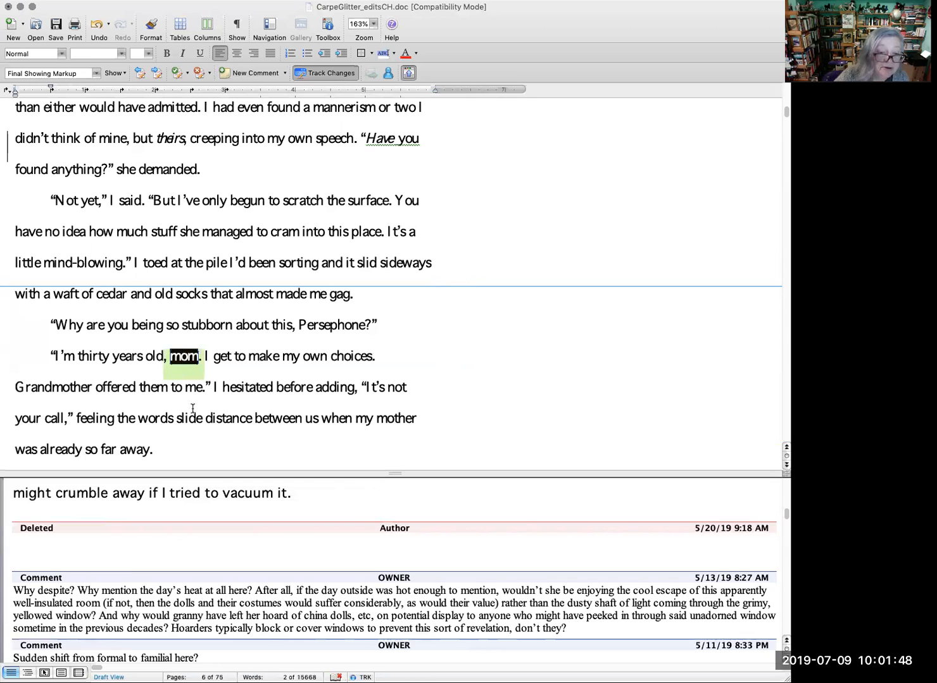
text(.)
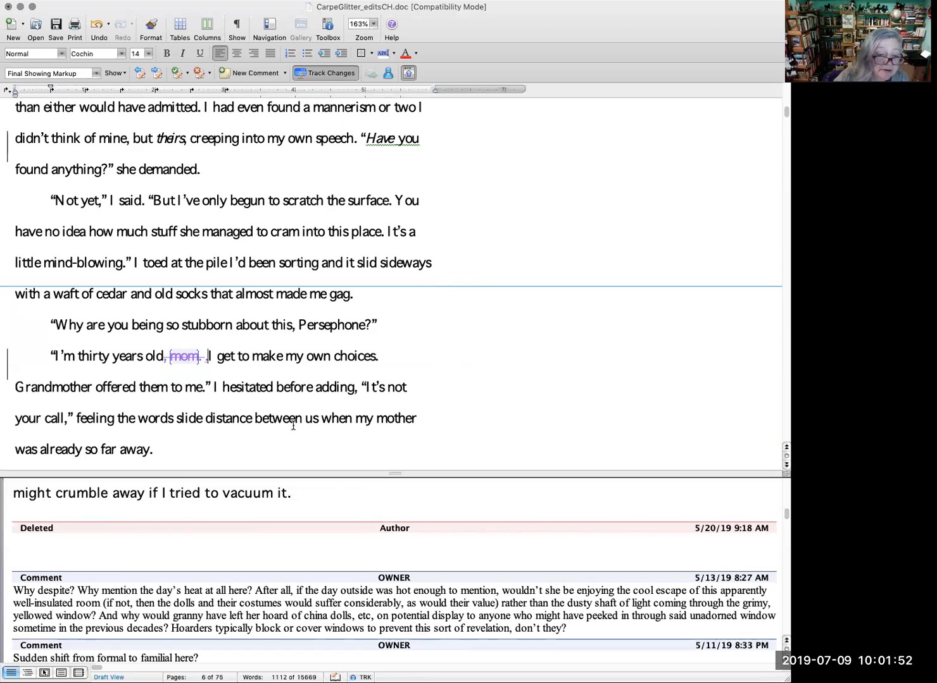
Step: Read the comment on "heat" and accept the tracked deletion of "that" in "That's all that it was."
scroll(293, 426, down, 3)
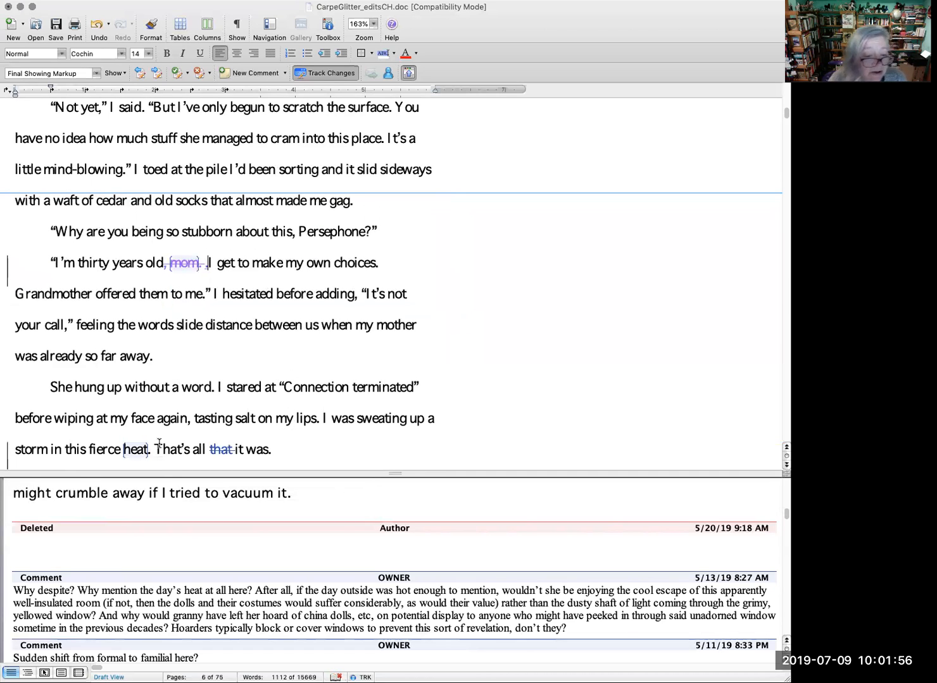
right_click(137, 449)
click(138, 449)
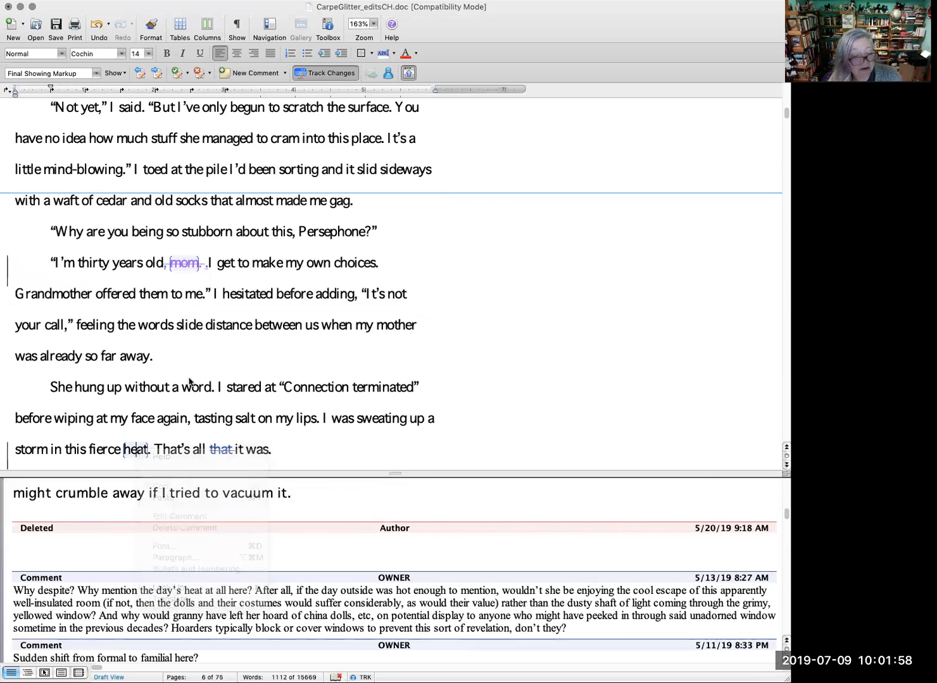
mouse_move(137, 449)
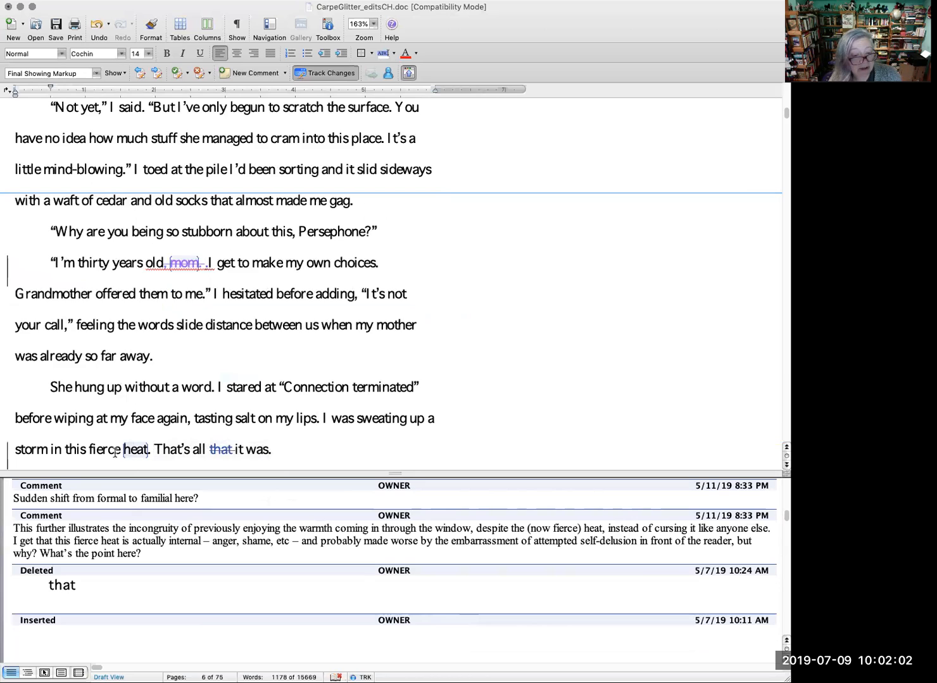
right_click(224, 449)
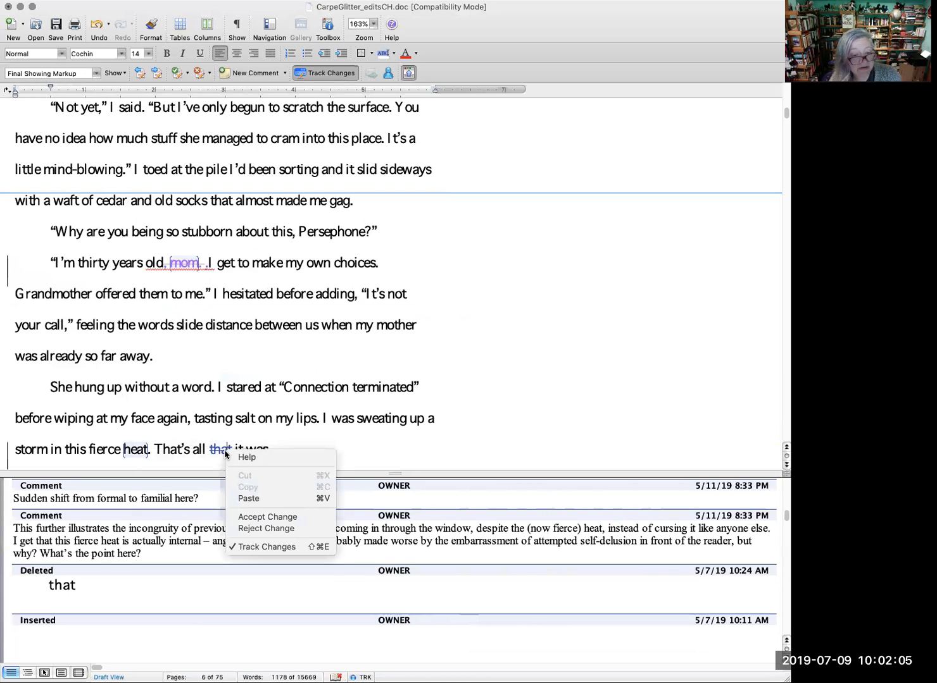
click(270, 516)
scroll(315, 453, down, 3)
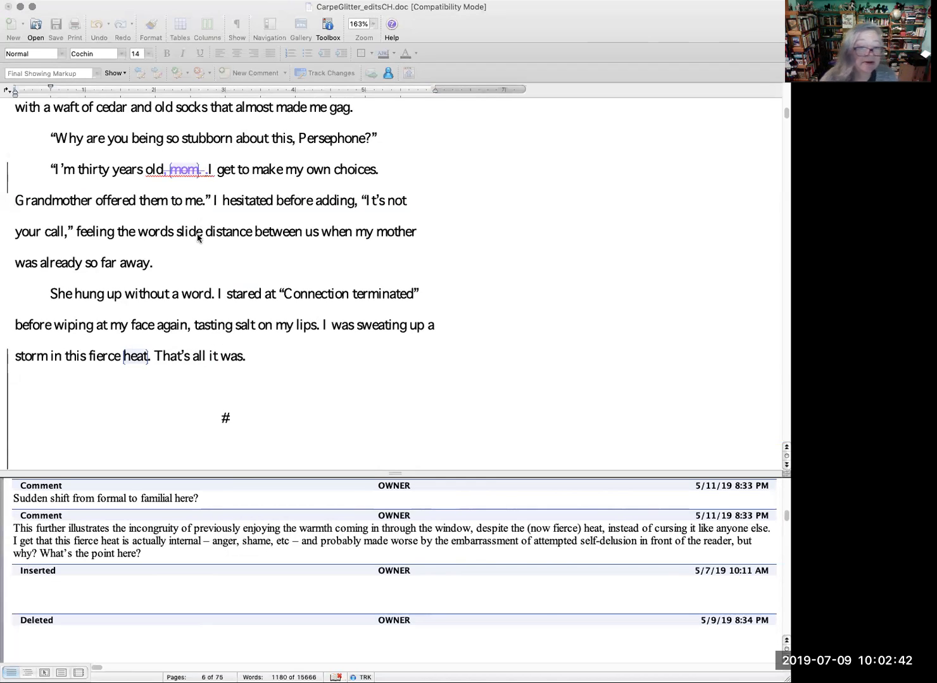
Step: Choose the Downloads folder as the location in the file dialog
key(super+Tab)
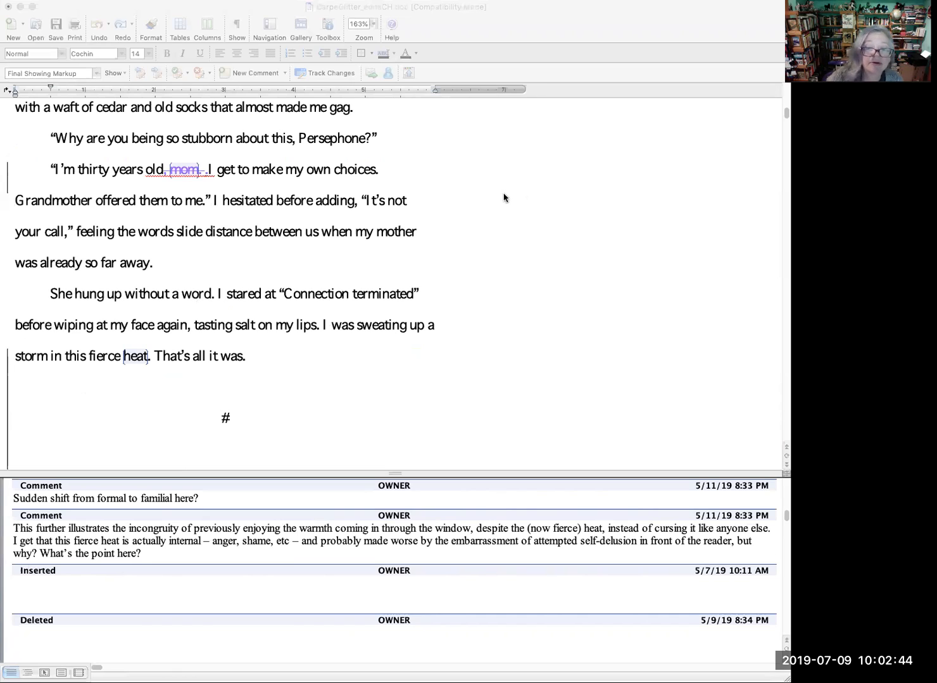
click(504, 199)
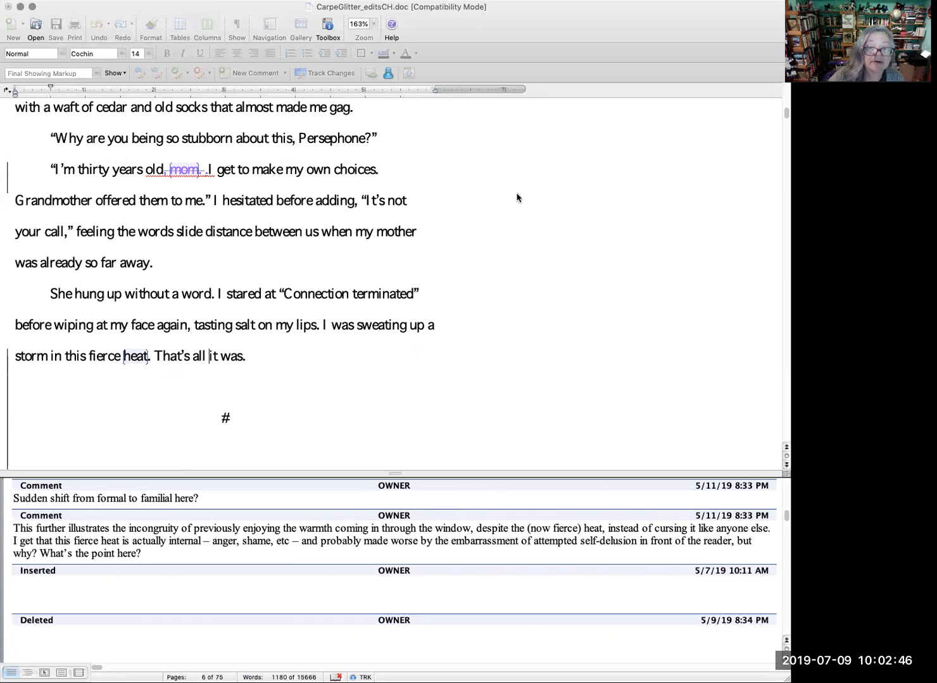
click(430, 144)
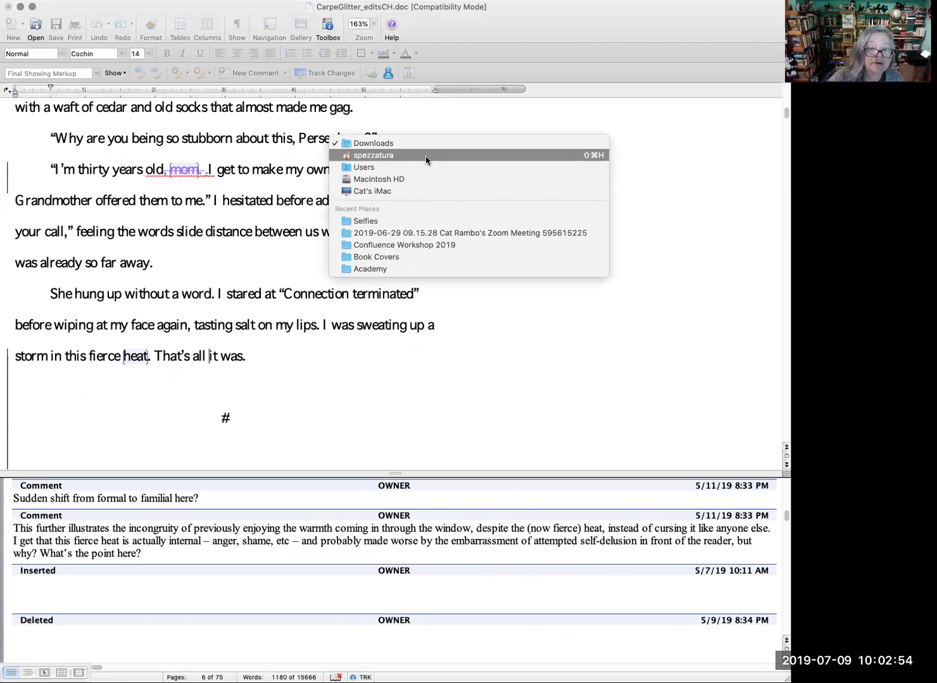
click(423, 144)
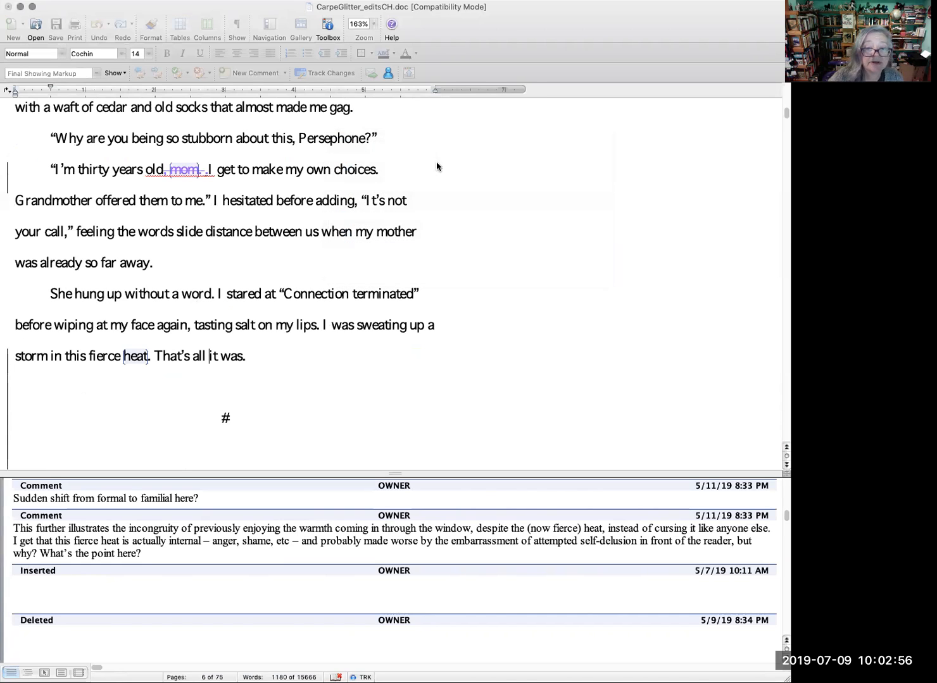